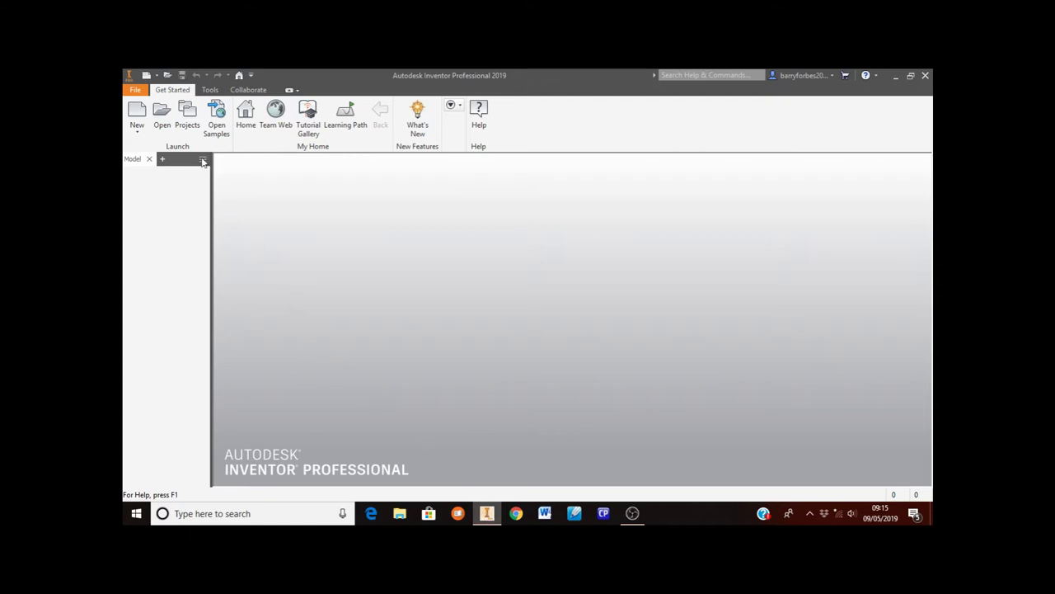
Step: Create a new part from the Metric Standard (mm).ipt template and maximize its document window
{"action": "left_click", "coordinate": [139, 110]}
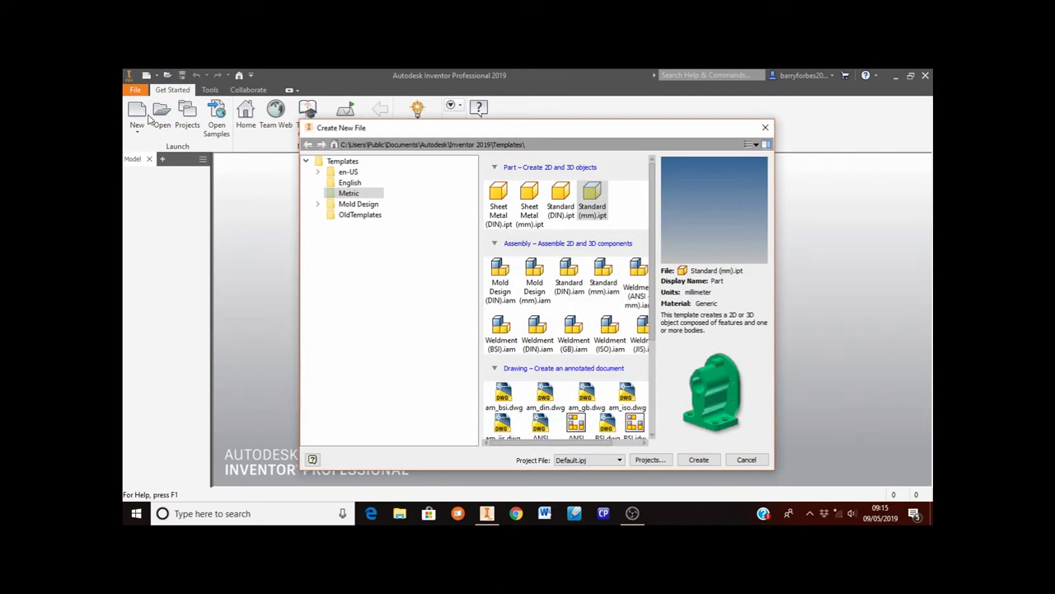
{"action": "left_click", "coordinate": [353, 196]}
{"action": "left_click", "coordinate": [588, 198]}
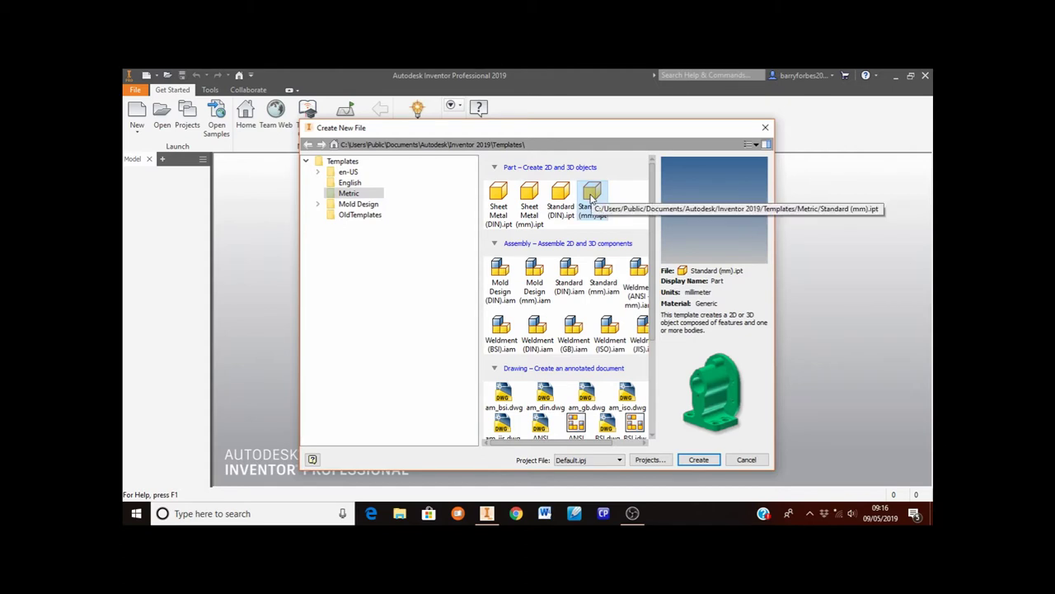
{"action": "left_click", "coordinate": [700, 459]}
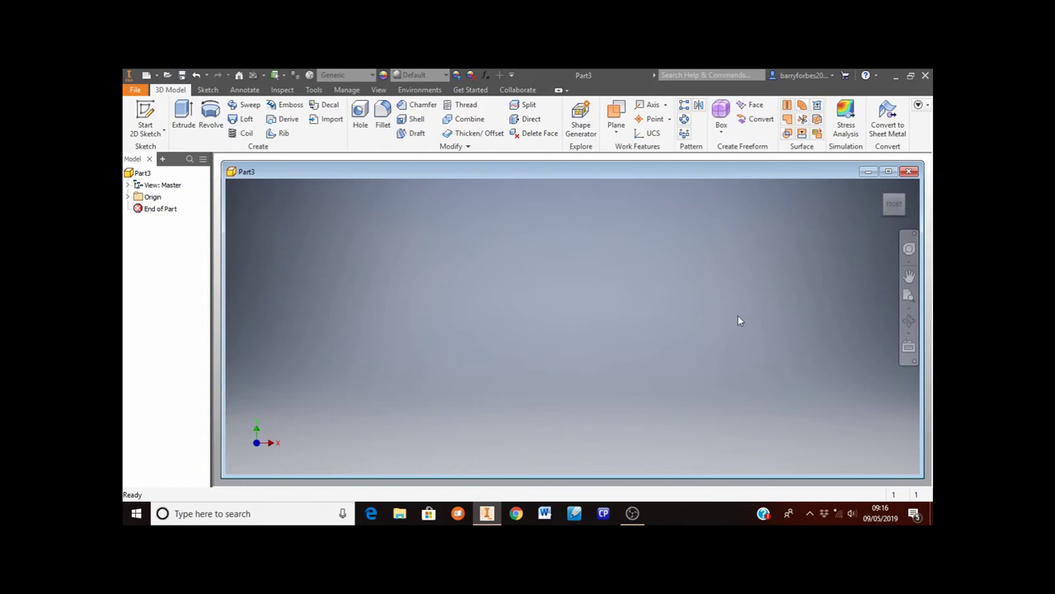
{"action": "left_click", "coordinate": [888, 171]}
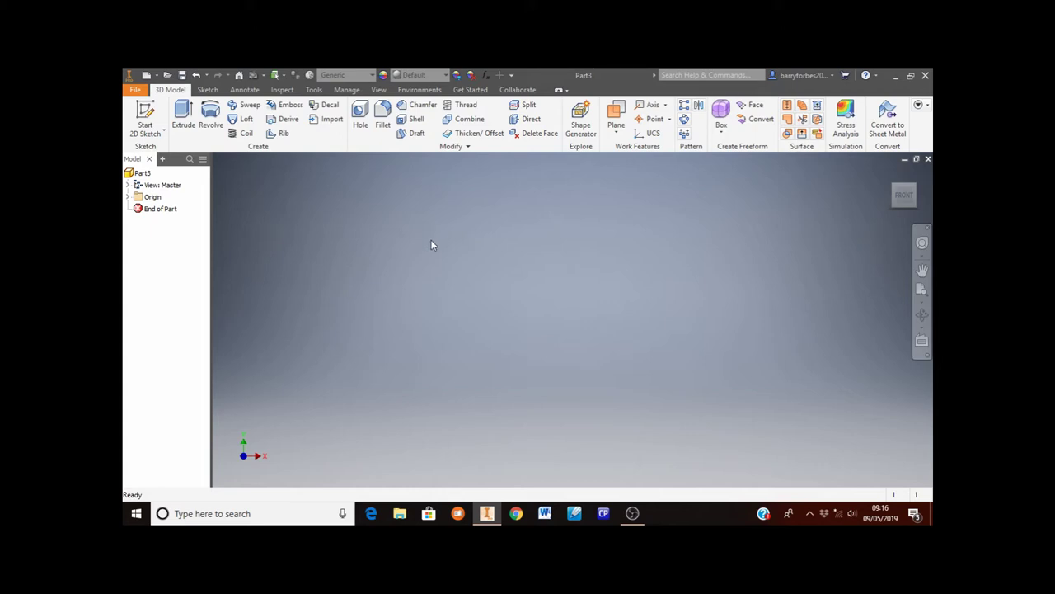
Step: Start a 2D sketch on the horizontal XZ origin plane, oriented with the X axis running horizontally
{"action": "left_click", "coordinate": [148, 110]}
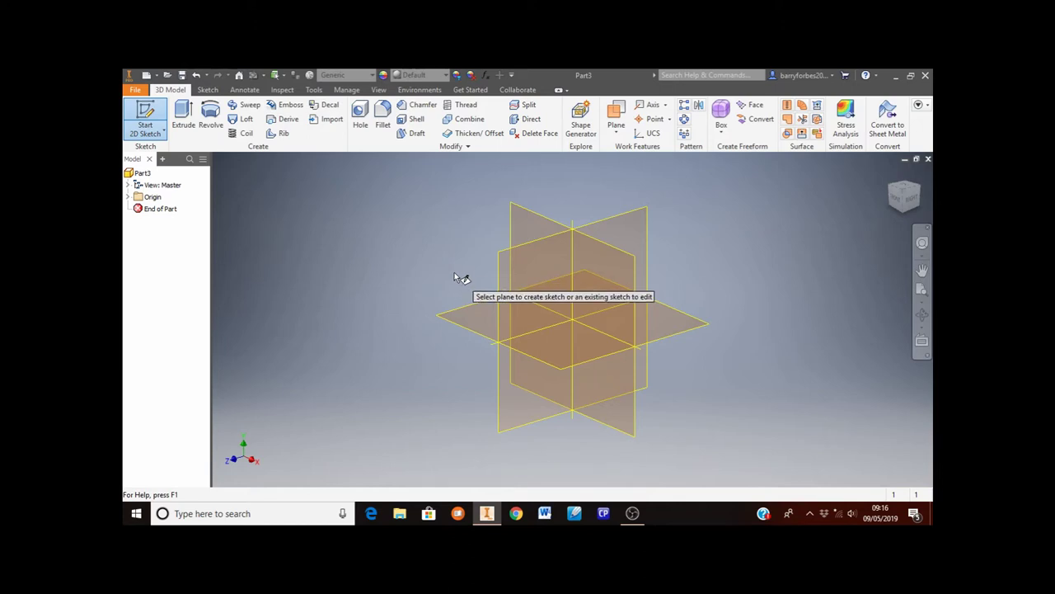
{"action": "left_click", "coordinate": [451, 321]}
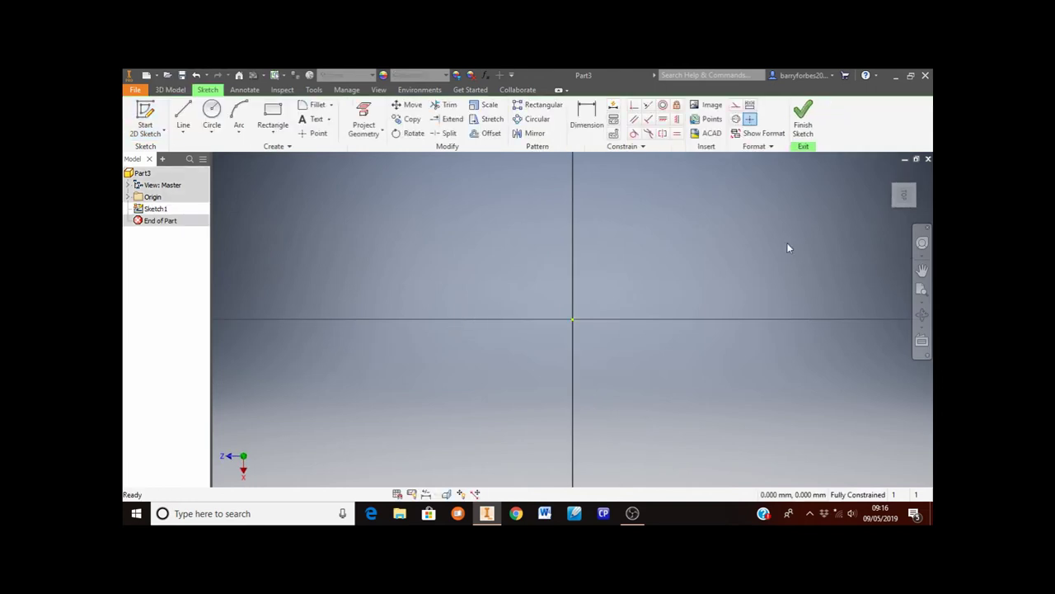
{"action": "mouse_move", "coordinate": [907, 195]}
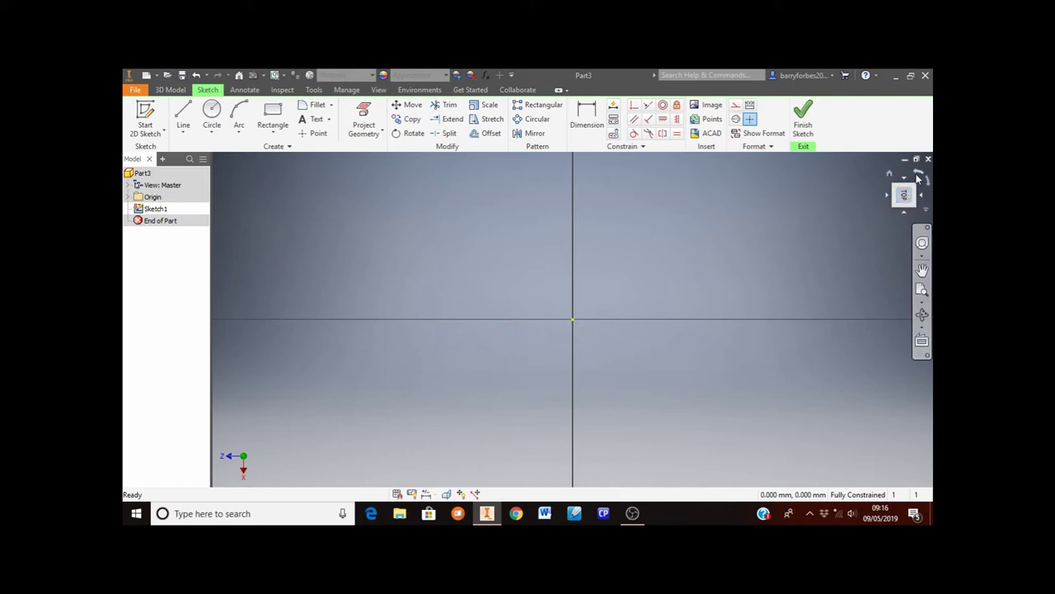
{"action": "left_click", "coordinate": [917, 176]}
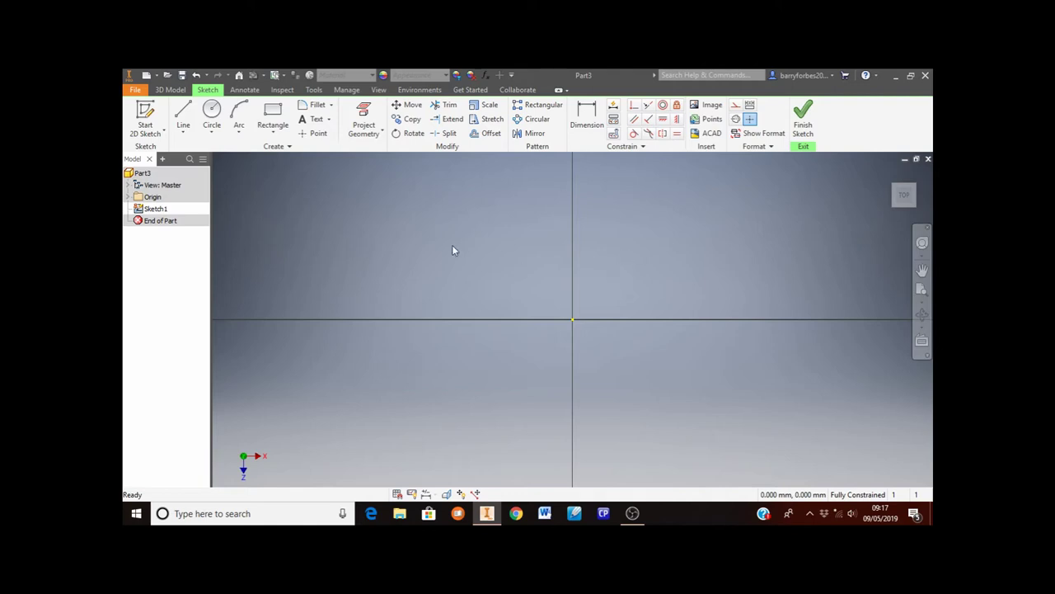
Step: Sketch a two-point rectangle about 215 mm long with its first corner on the origin
{"action": "left_click", "coordinate": [273, 112]}
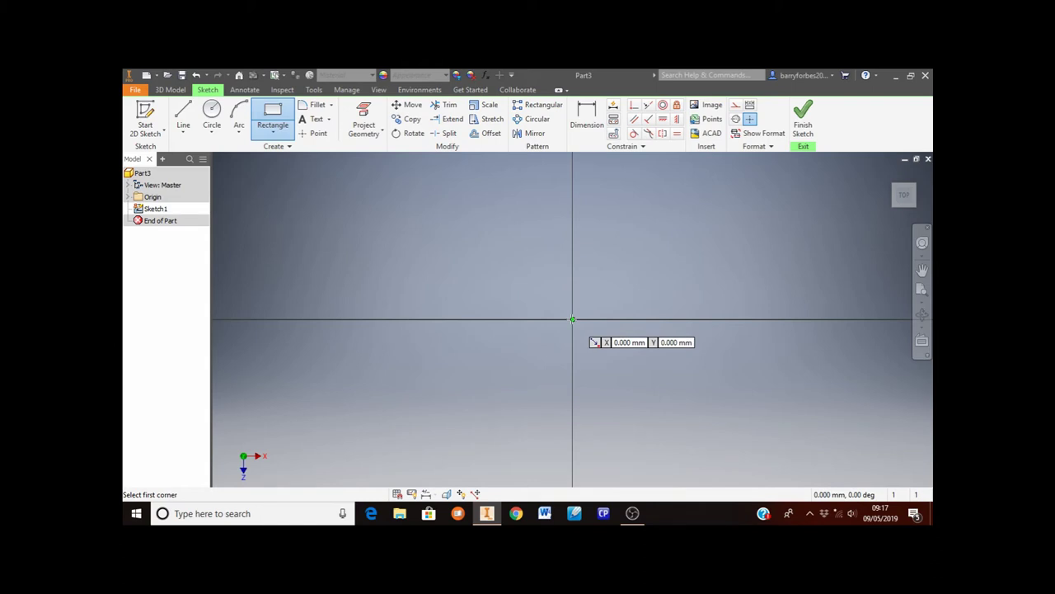
{"action": "left_click", "coordinate": [572, 319]}
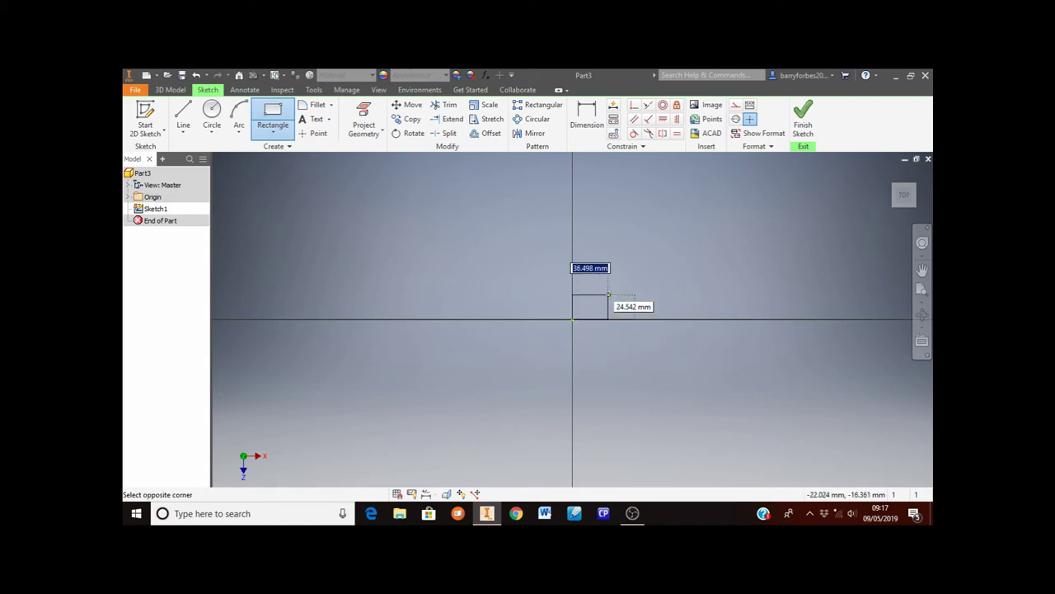
{"action": "left_click", "coordinate": [775, 213]}
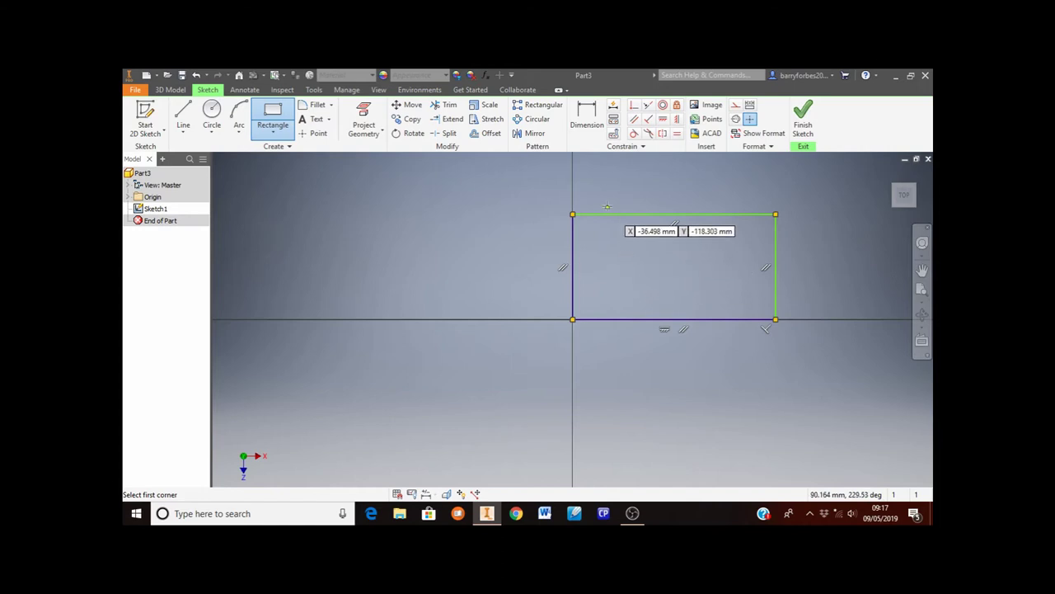
Step: Dimension the rectangle's upper edge and set its length to 1800 mm
{"action": "left_click", "coordinate": [590, 130]}
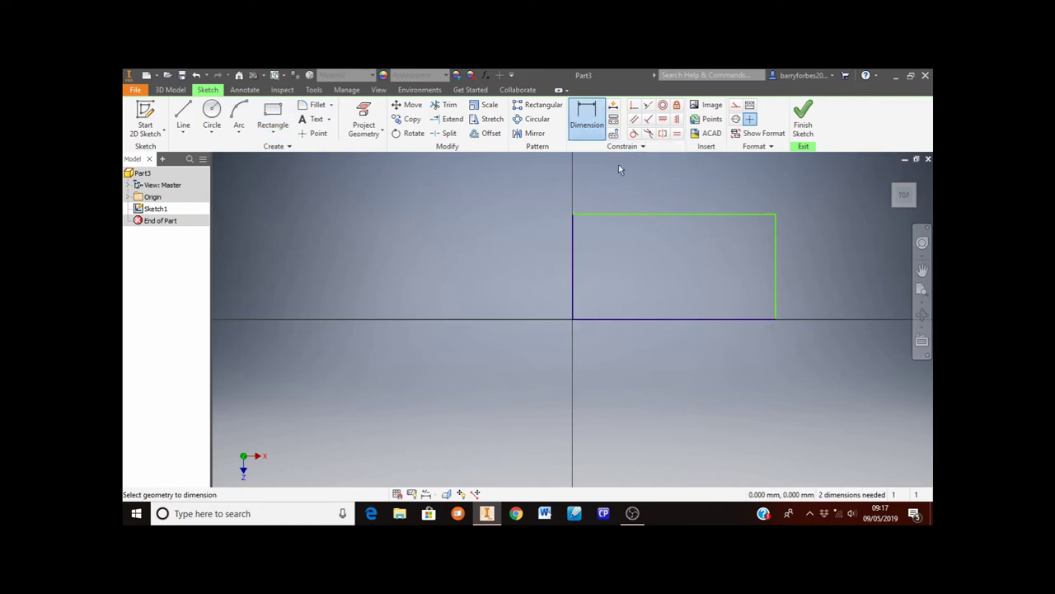
{"action": "left_click", "coordinate": [630, 214]}
{"action": "left_click", "coordinate": [654, 195]}
{"action": "type", "text": "1"}
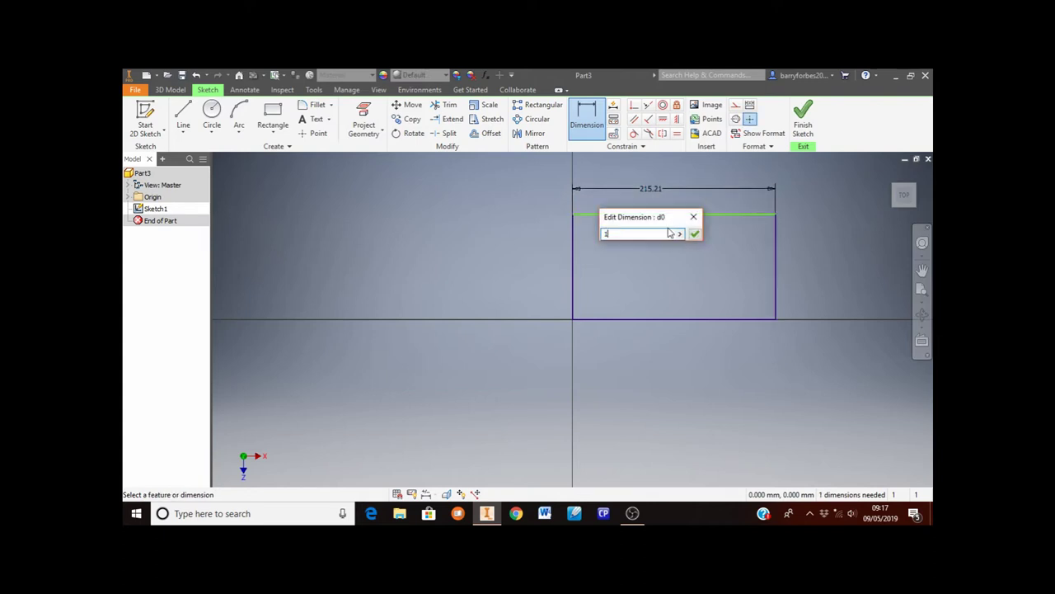
{"action": "type", "text": "800"}
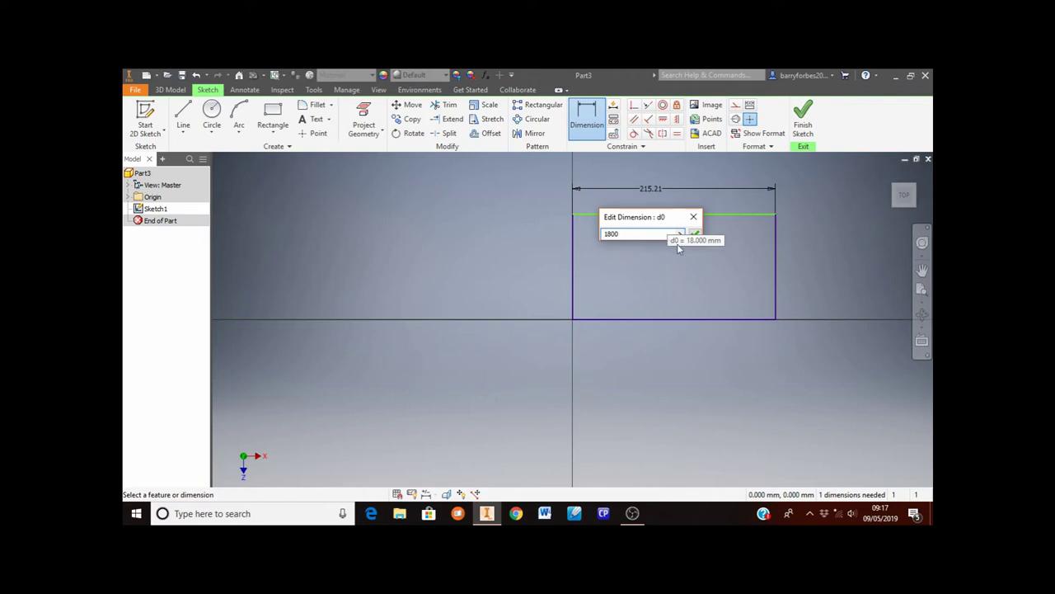
{"action": "left_click", "coordinate": [695, 235]}
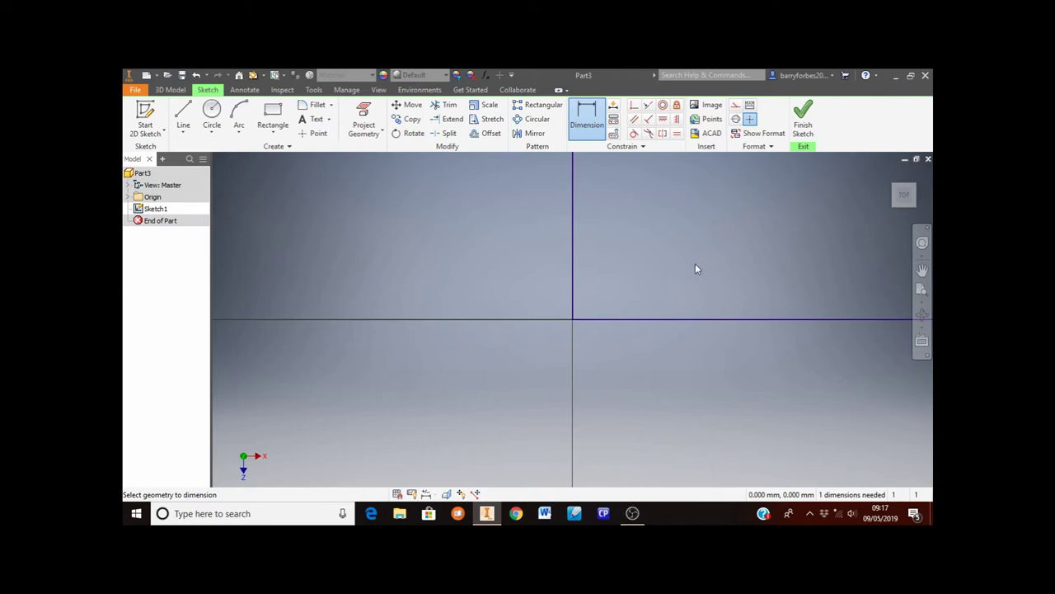
Step: Dimension the rectangle's left edge and set its height to 400 mm
{"action": "middle_click_drag", "start_coordinate": [520, 381], "coordinate": [520, 433]}
{"action": "middle_click_drag", "start_coordinate": [416, 385], "coordinate": [416, 399]}
{"action": "scroll", "coordinate": [417, 398], "scroll_direction": "up", "scroll_amount": 3}
{"action": "scroll", "coordinate": [436, 381], "scroll_direction": "up", "scroll_amount": 4}
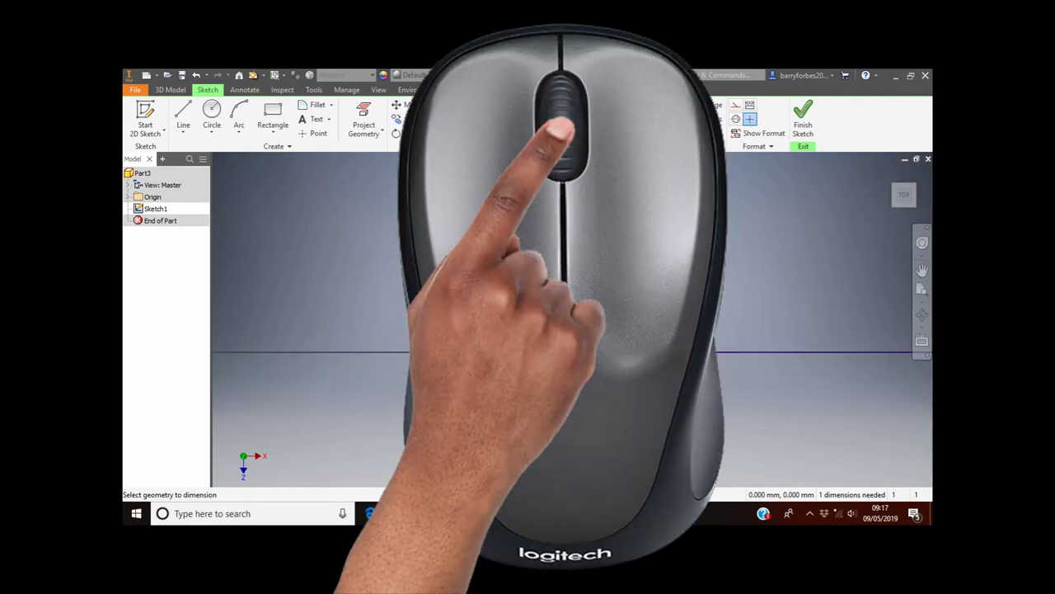
{"action": "middle_click", "coordinate": [698, 269]}
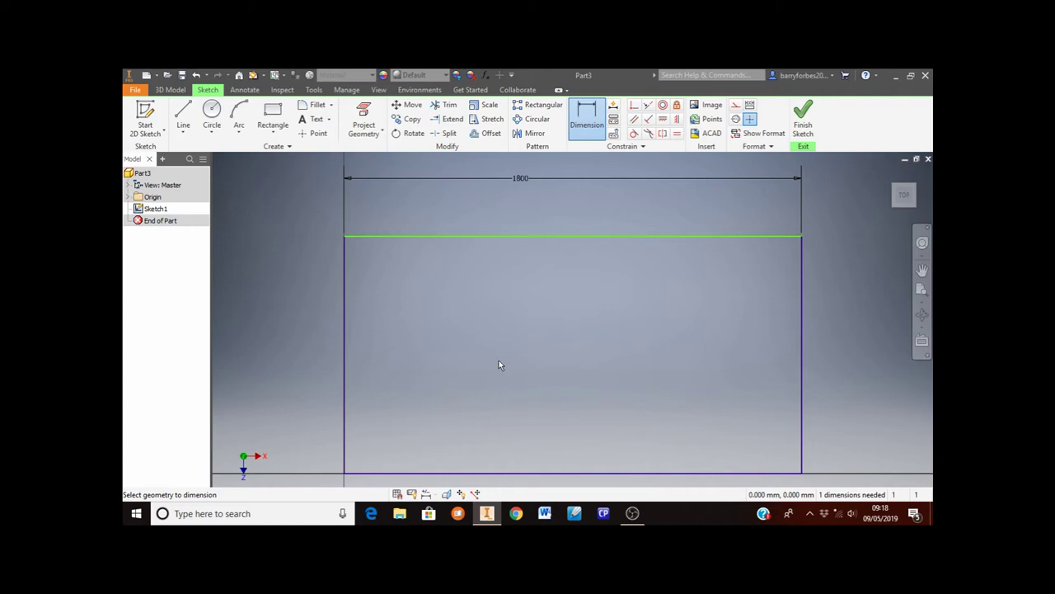
{"action": "left_click", "coordinate": [344, 300]}
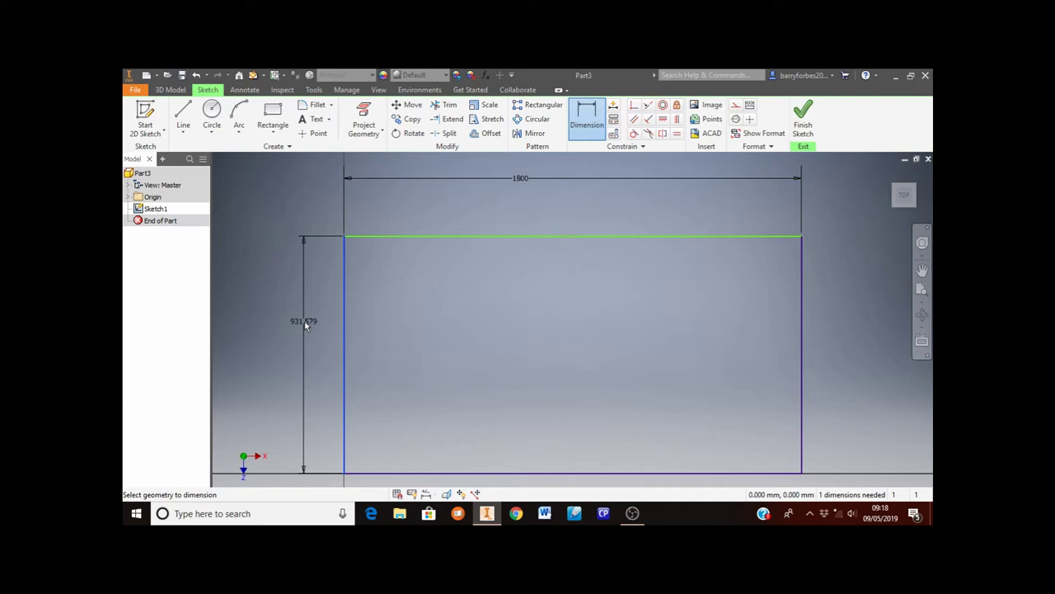
{"action": "left_click", "coordinate": [305, 326]}
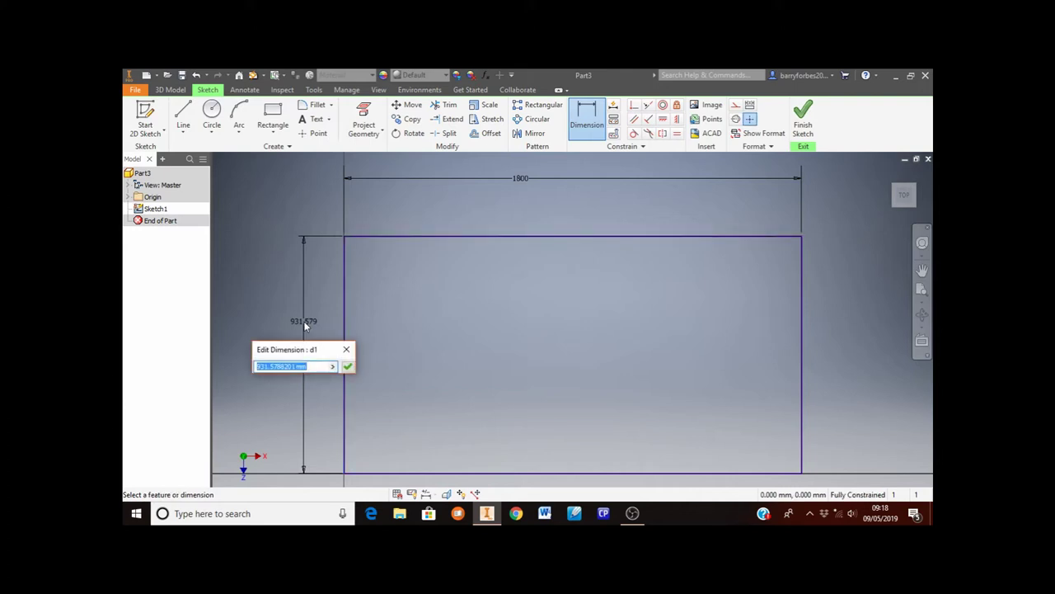
{"action": "type", "text": "400"}
{"action": "key", "text": "Return"}
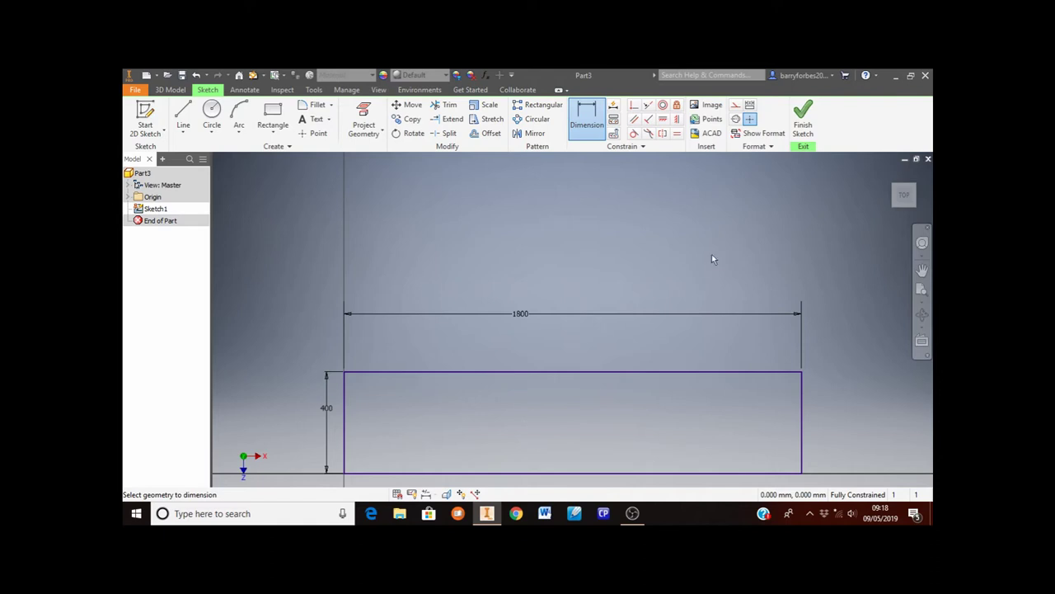
Step: Finish the sketch and extrude the rectangle upward by a distance of 80 mm as a solid
{"action": "left_click", "coordinate": [802, 131]}
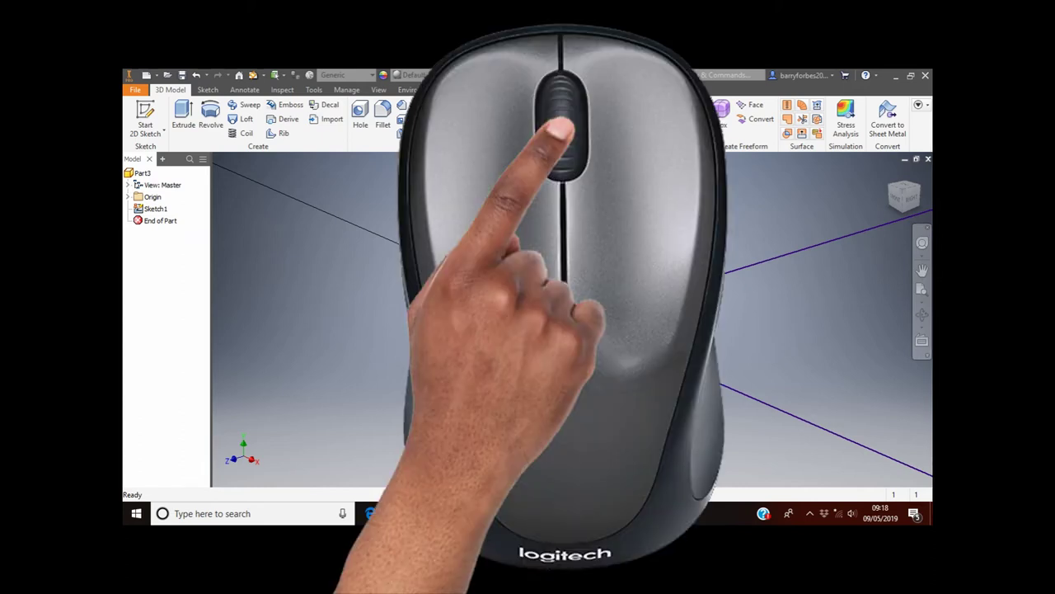
{"action": "scroll", "coordinate": [436, 360], "scroll_direction": "down", "scroll_amount": 5}
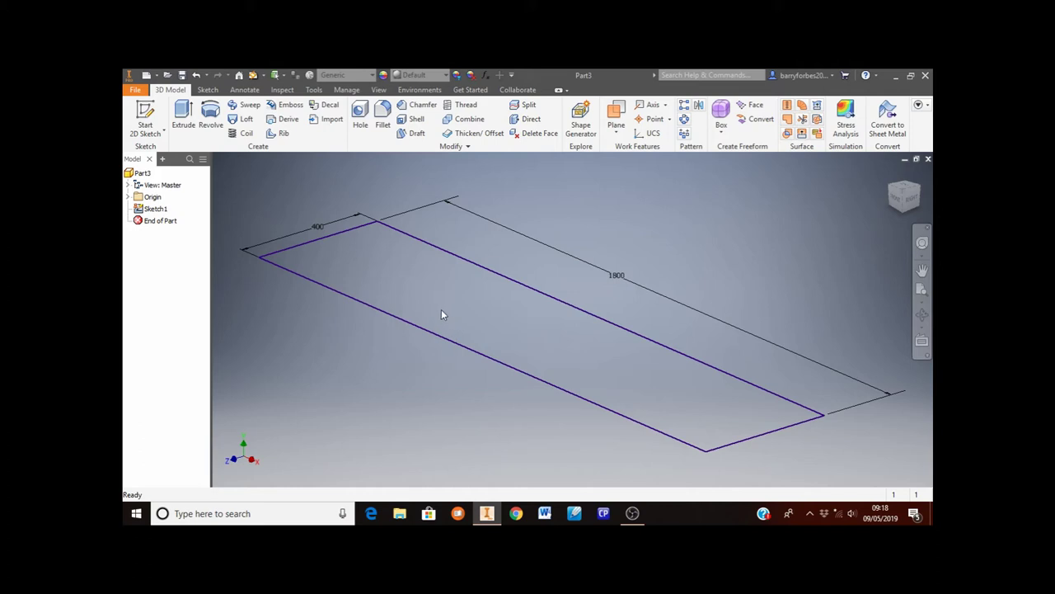
{"action": "left_click", "coordinate": [186, 117]}
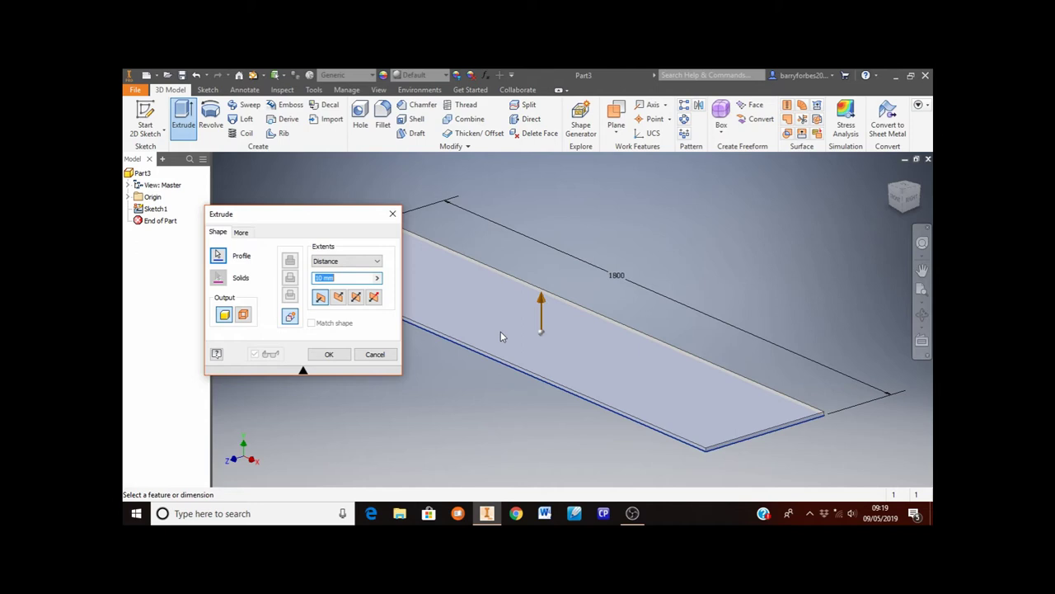
{"action": "type", "text": "80"}
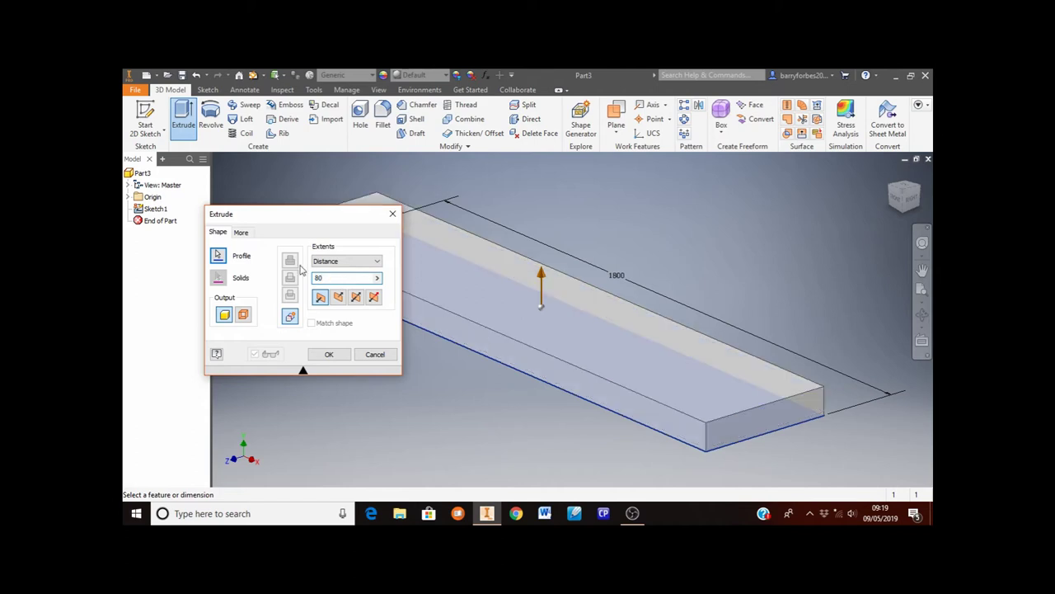
{"action": "left_click", "coordinate": [318, 279]}
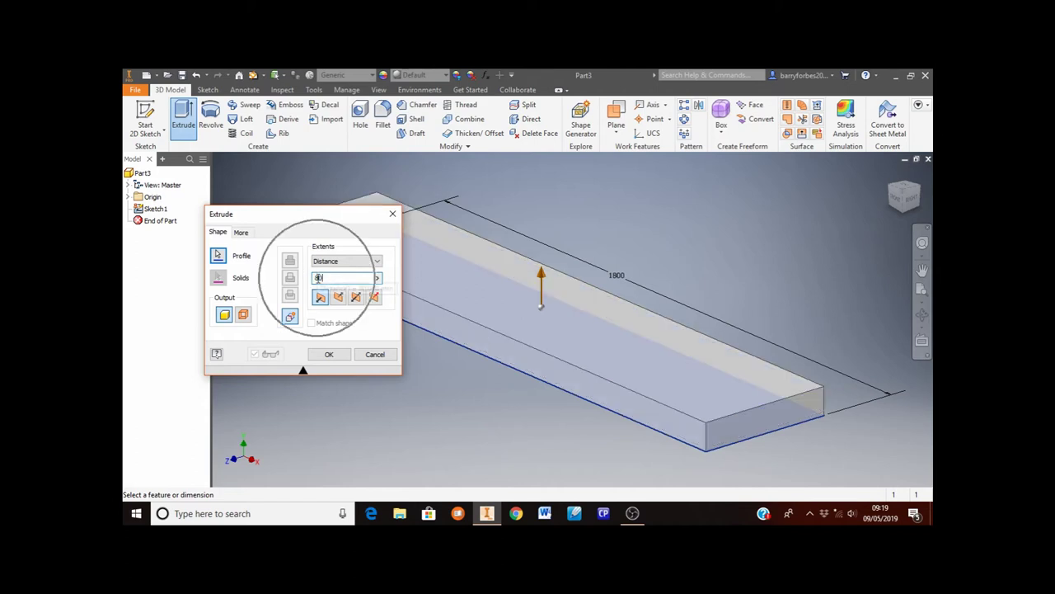
{"action": "left_click", "coordinate": [328, 355]}
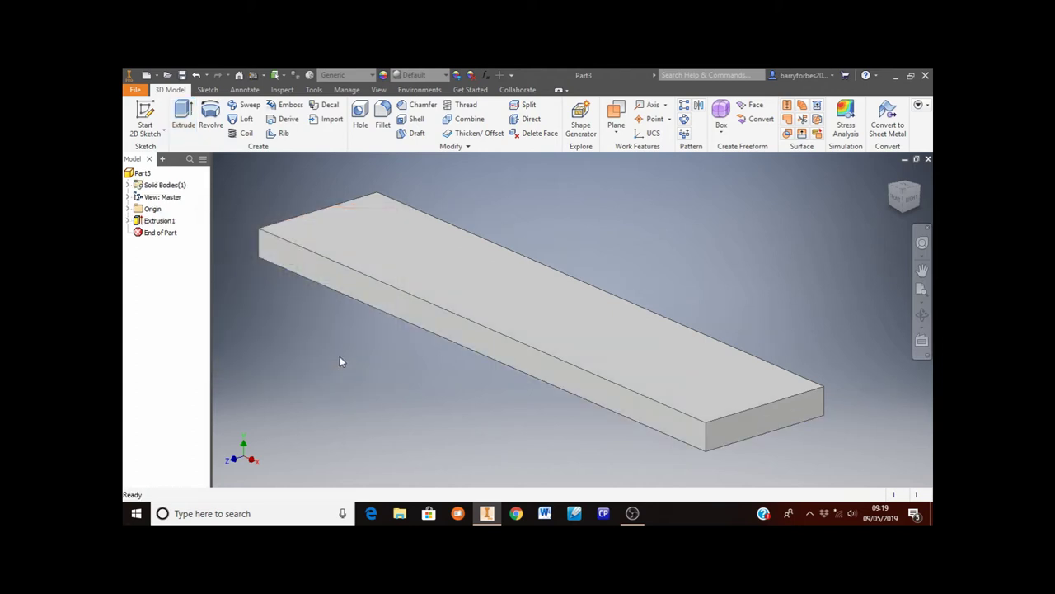
Step: Start a new 2D sketch on the slab's top face, oriented with its long side horizontal
{"action": "left_click", "coordinate": [512, 306]}
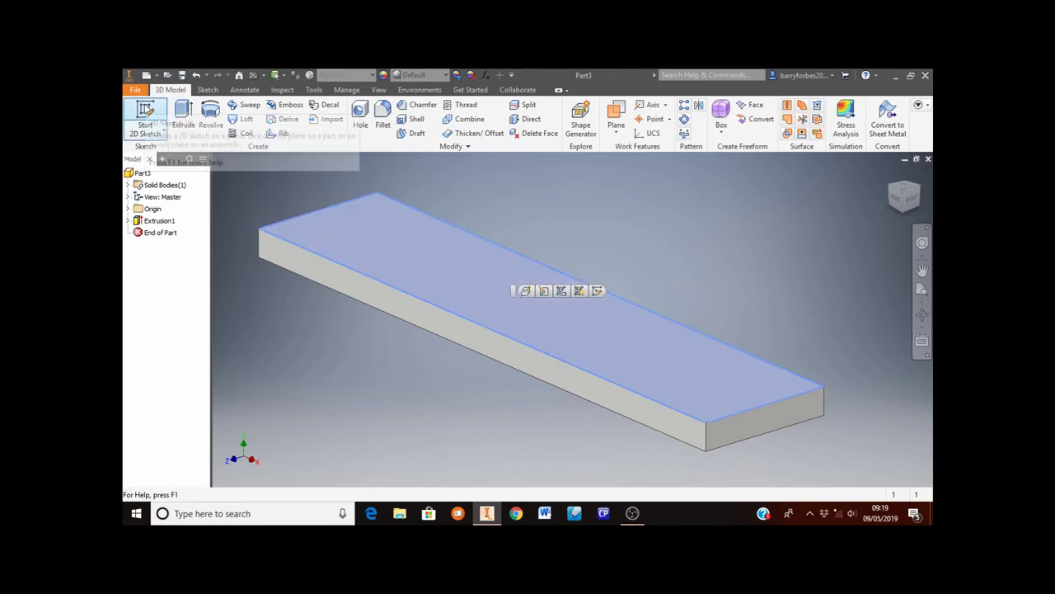
{"action": "left_click", "coordinate": [145, 116]}
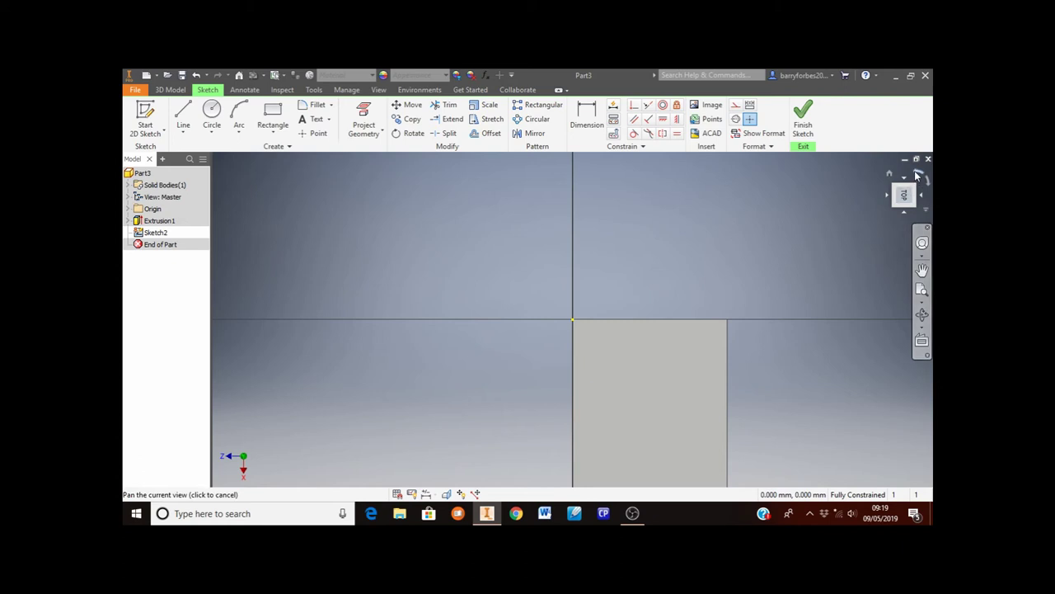
{"action": "left_click", "coordinate": [918, 174]}
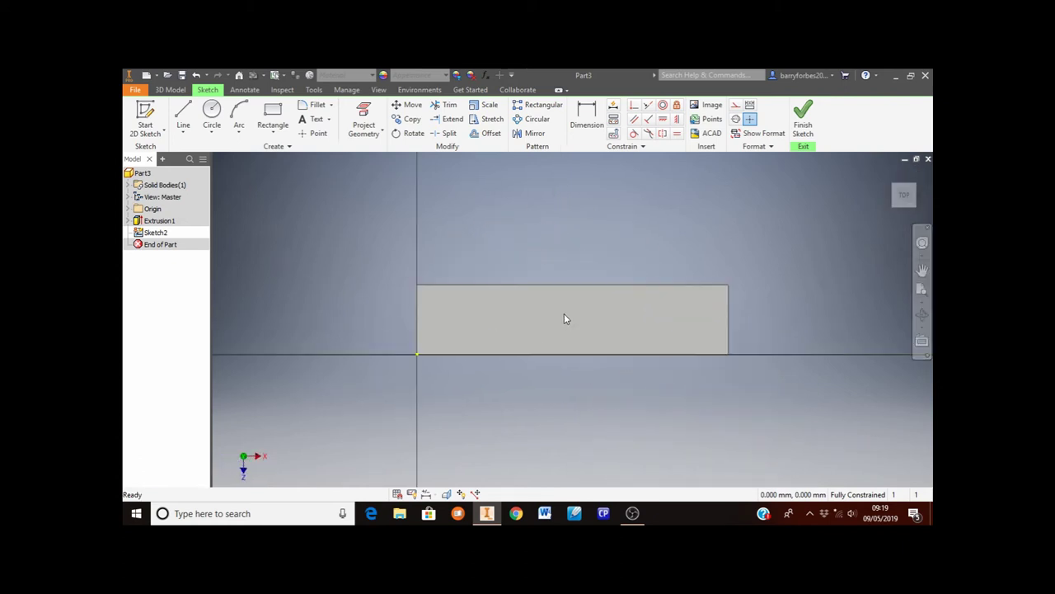
{"action": "scroll", "coordinate": [611, 327], "scroll_direction": "up", "scroll_amount": 3}
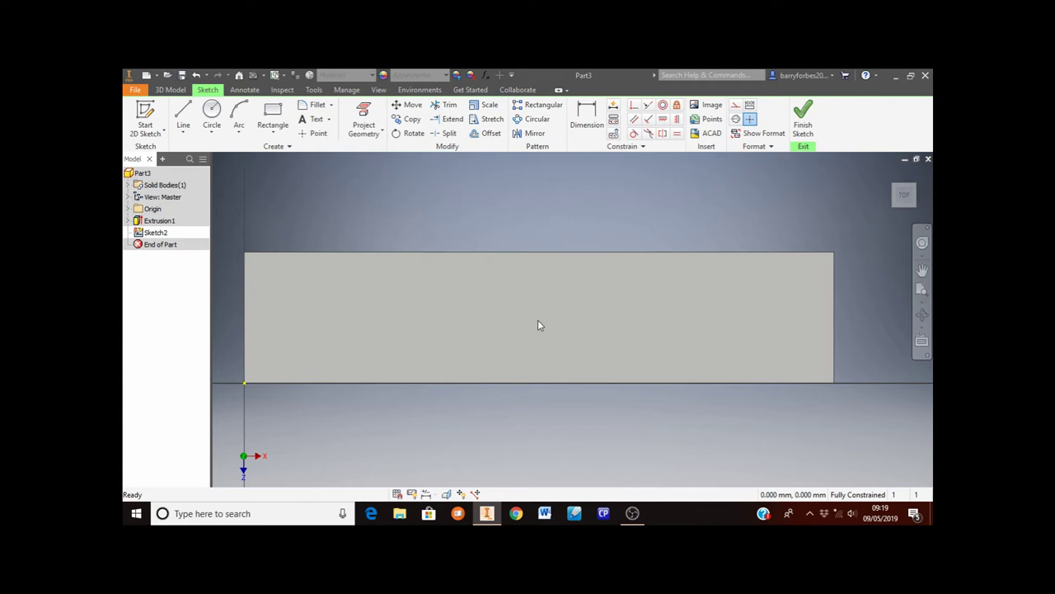
Step: Sketch a rectangle about 1544 by 310 mm inside the top face, starting on the slab's upper long edge
{"action": "left_click", "coordinate": [275, 112]}
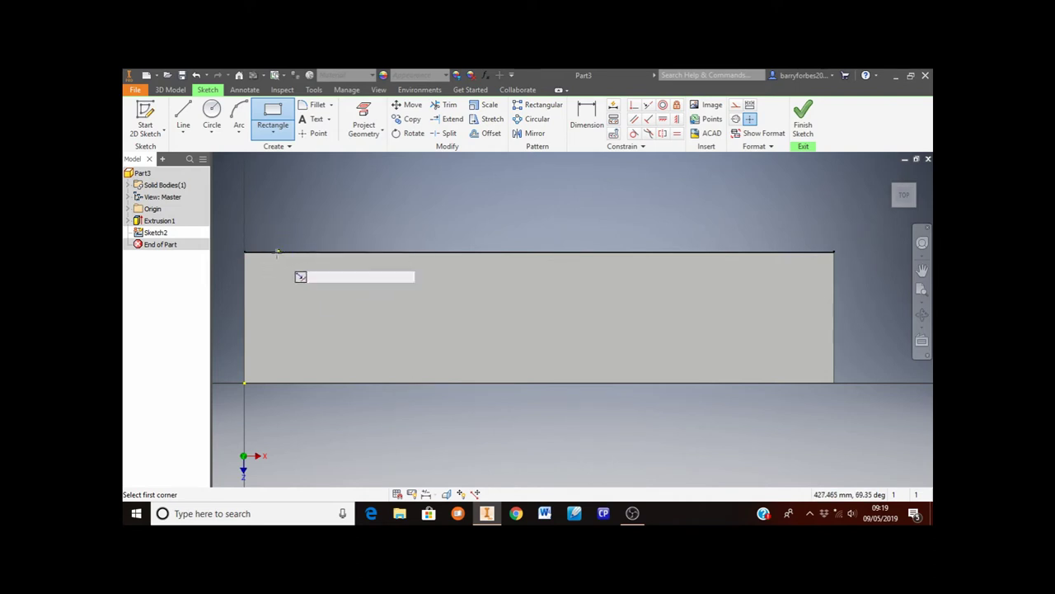
{"action": "left_click", "coordinate": [275, 253]}
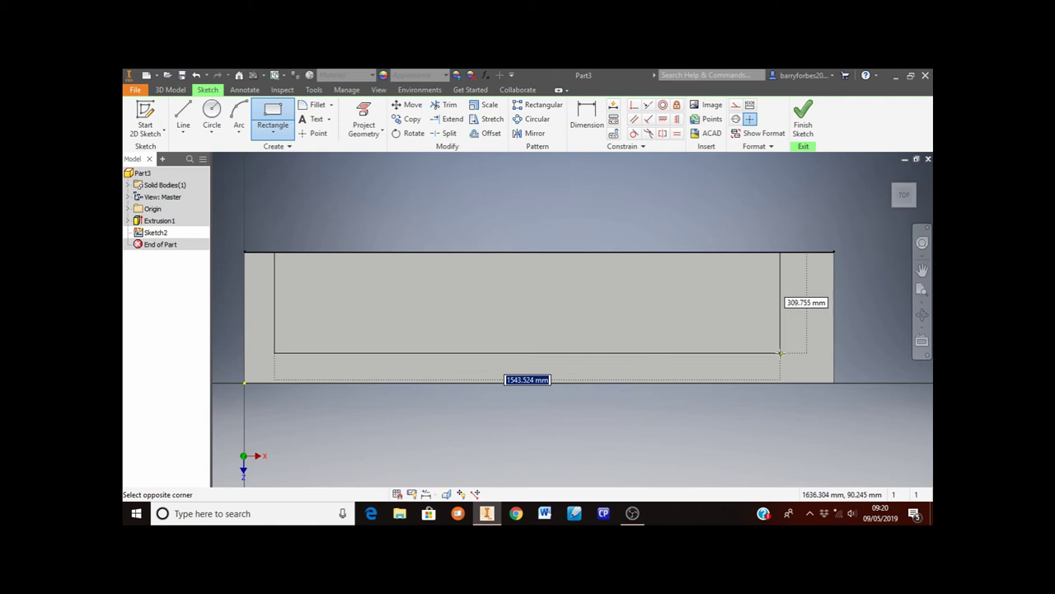
{"action": "left_click", "coordinate": [780, 353]}
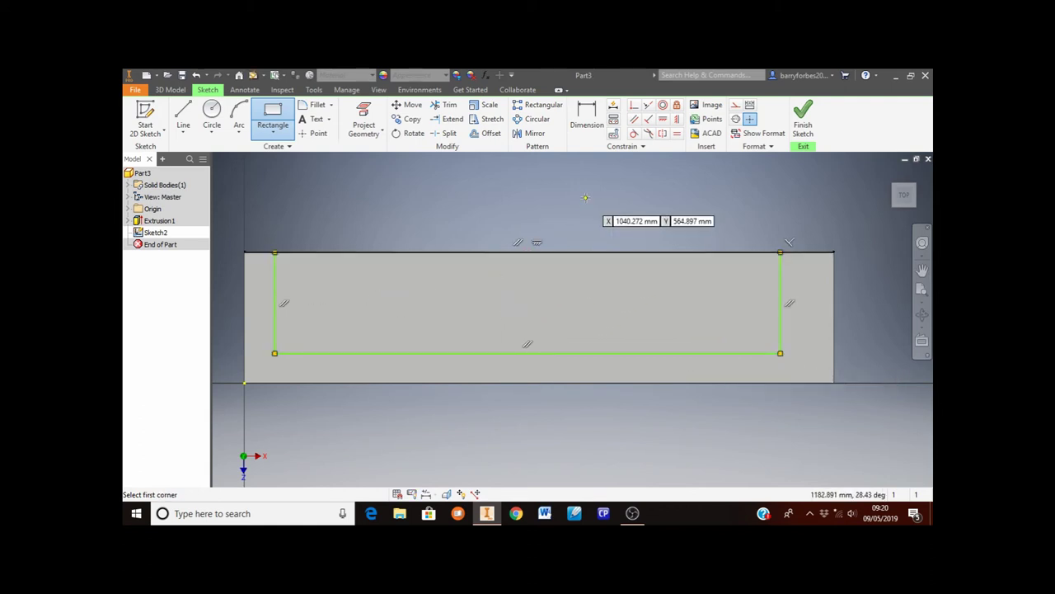
Step: Dimension the gap between the slab's left short edge and the rectangle's left side, setting it to 50 mm
{"action": "left_click", "coordinate": [588, 125]}
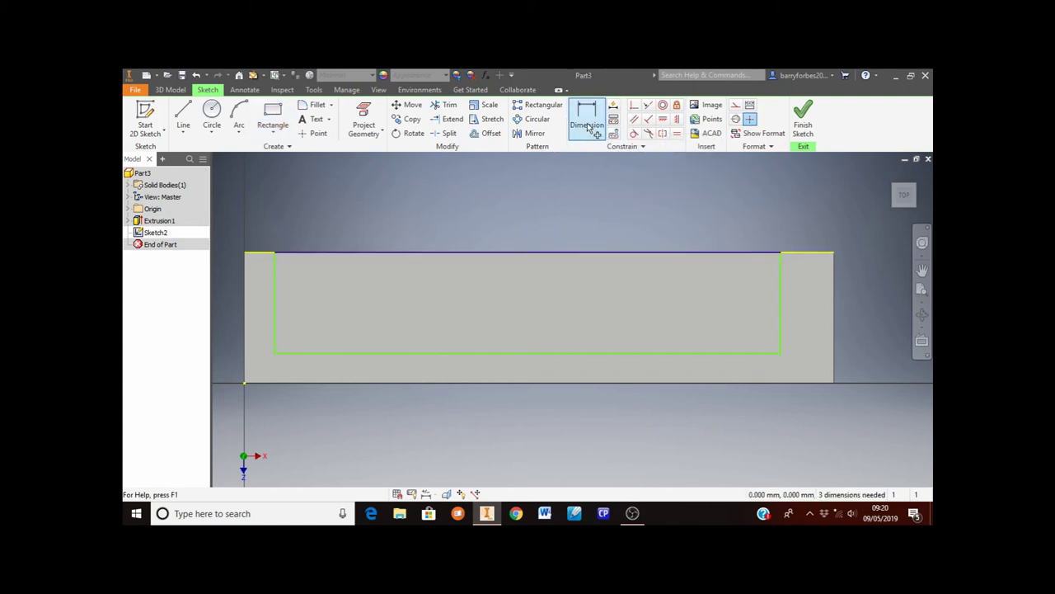
{"action": "left_click", "coordinate": [245, 299]}
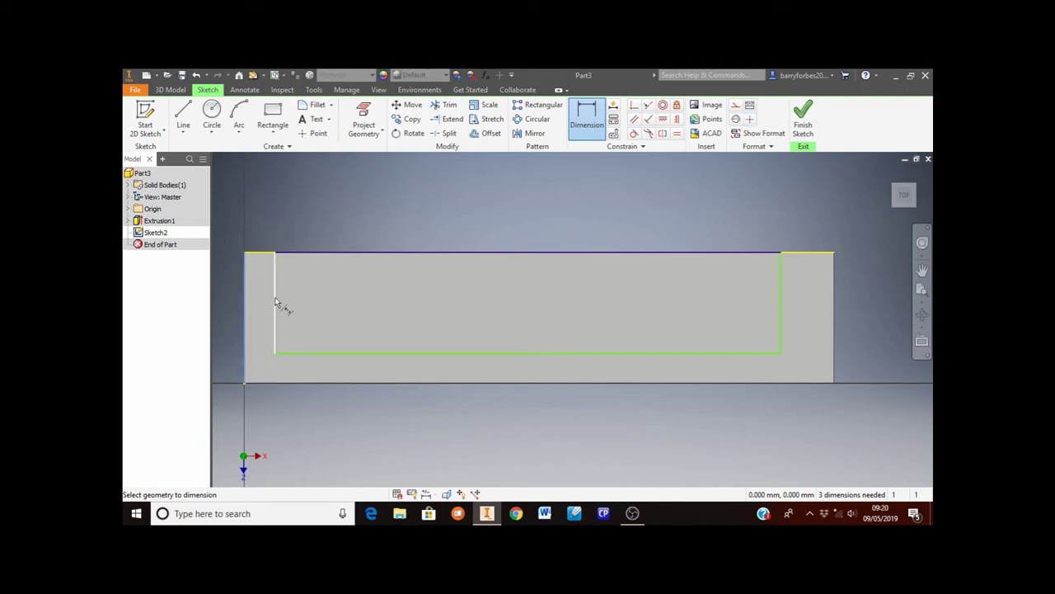
{"action": "left_click", "coordinate": [275, 301]}
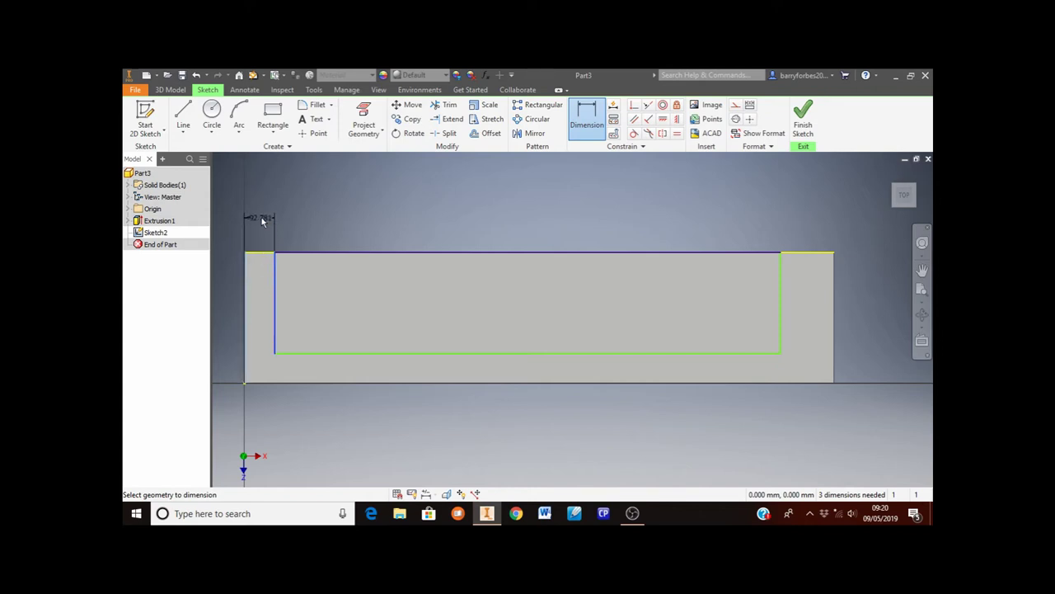
{"action": "left_click", "coordinate": [262, 211]}
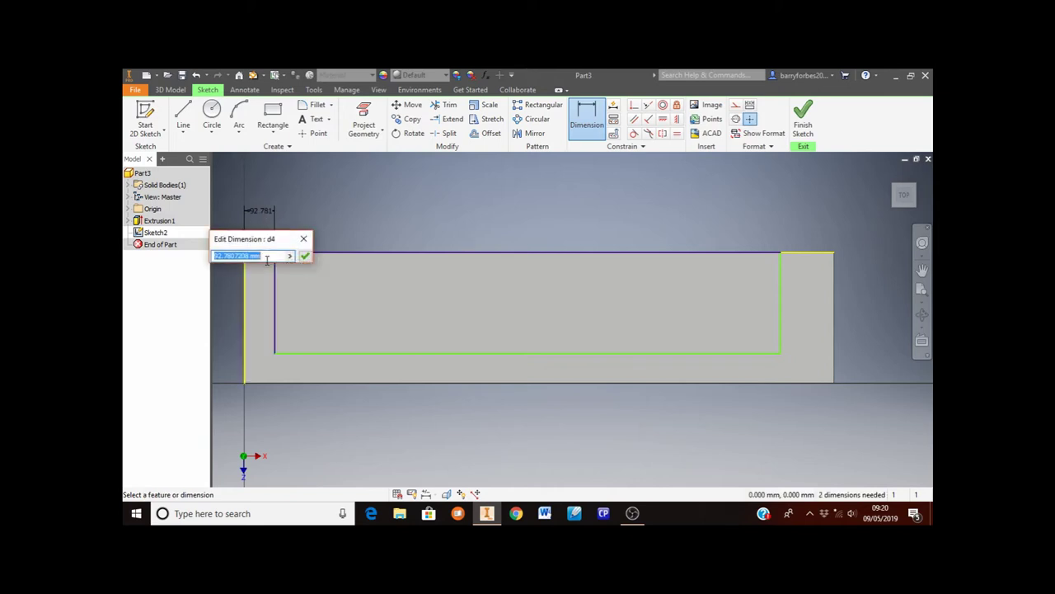
{"action": "type", "text": "50"}
{"action": "key", "text": "Return"}
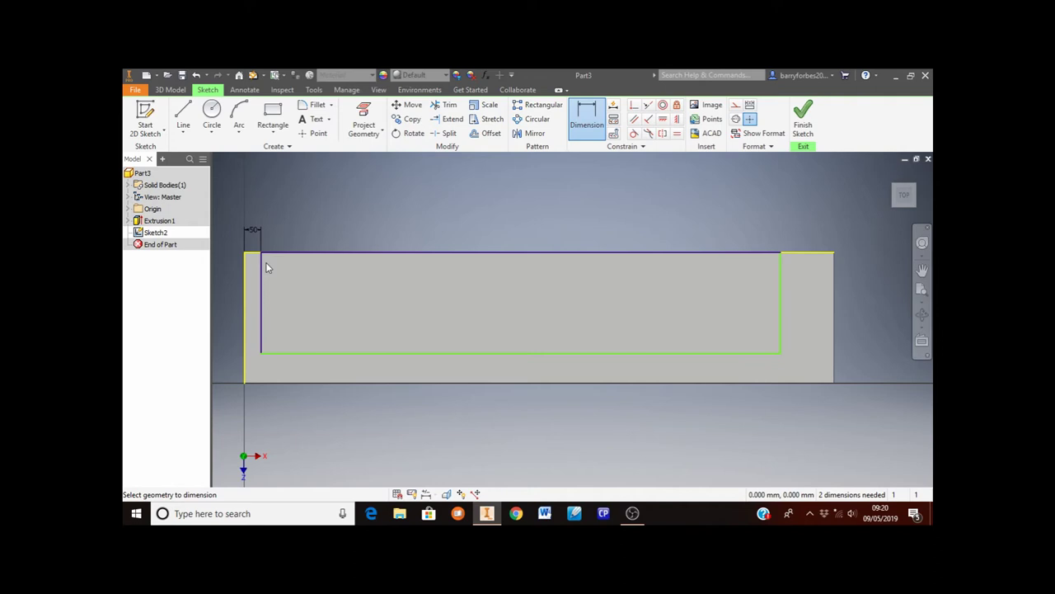
Step: Dimension the inner rectangle on the slab's top face to 1700 mm long and 350 mm high
{"action": "left_click", "coordinate": [383, 360]}
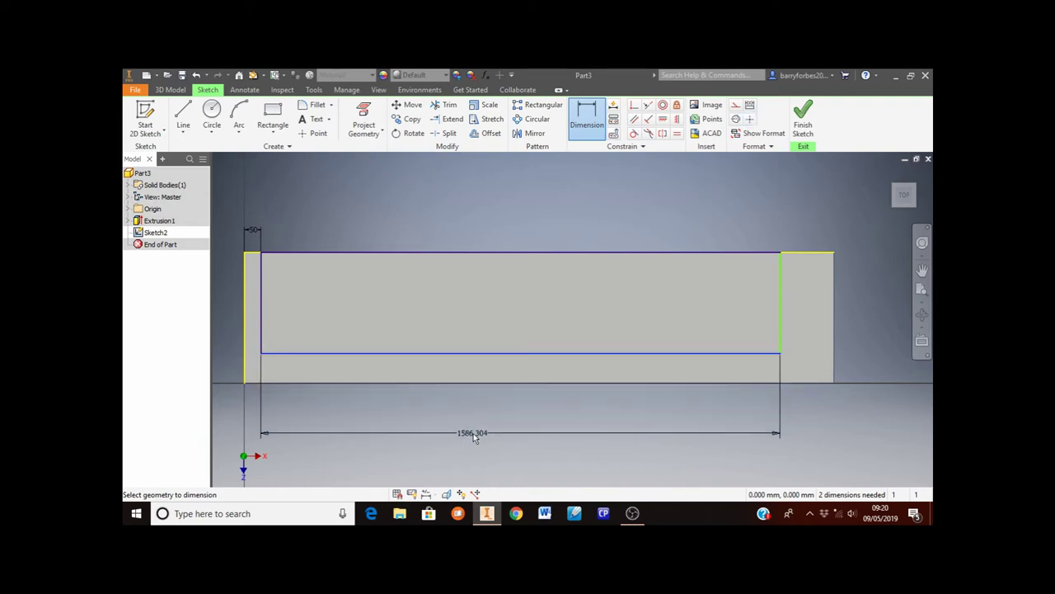
{"action": "left_click", "coordinate": [474, 432]}
{"action": "type", "text": "1700"}
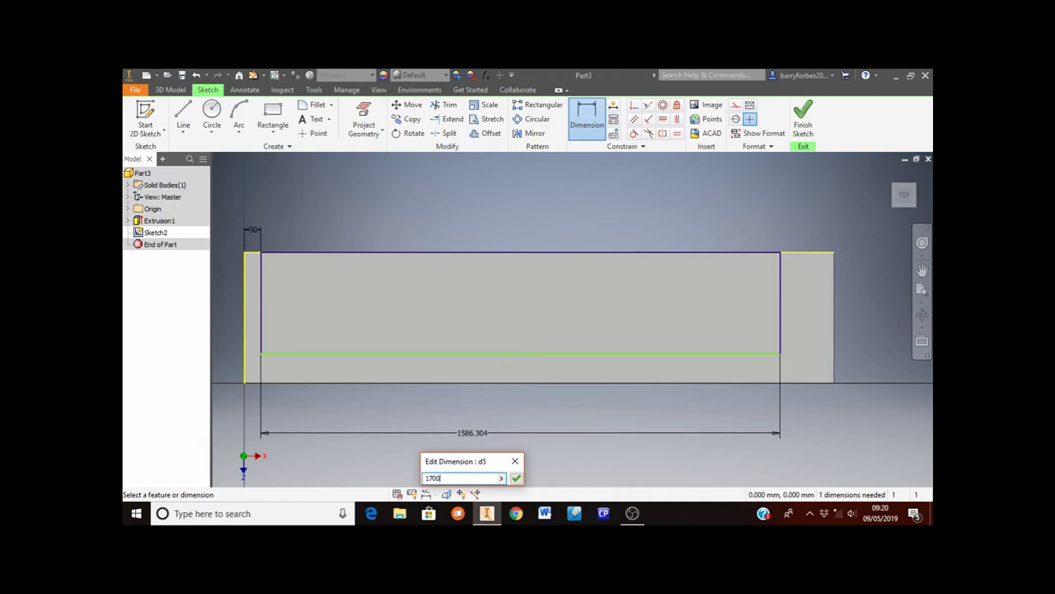
{"action": "key", "text": "Return"}
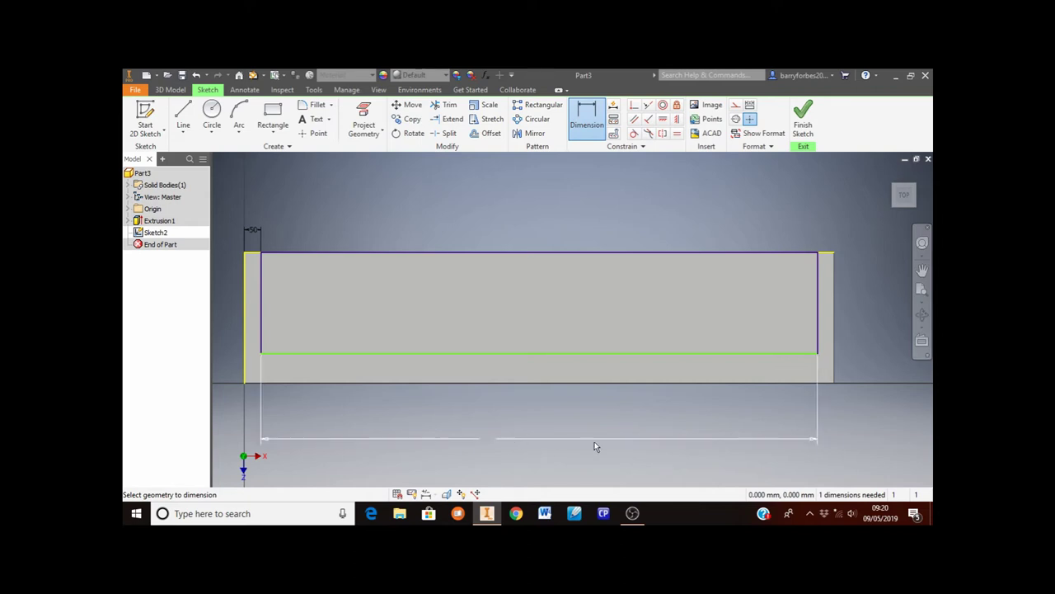
{"action": "left_click", "coordinate": [817, 320]}
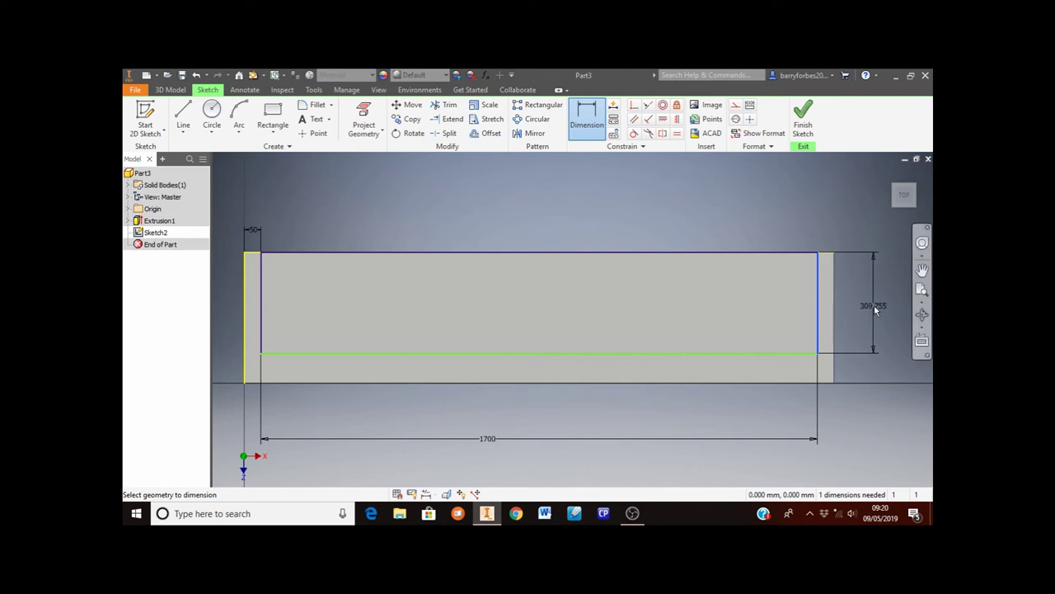
{"action": "left_click", "coordinate": [875, 310]}
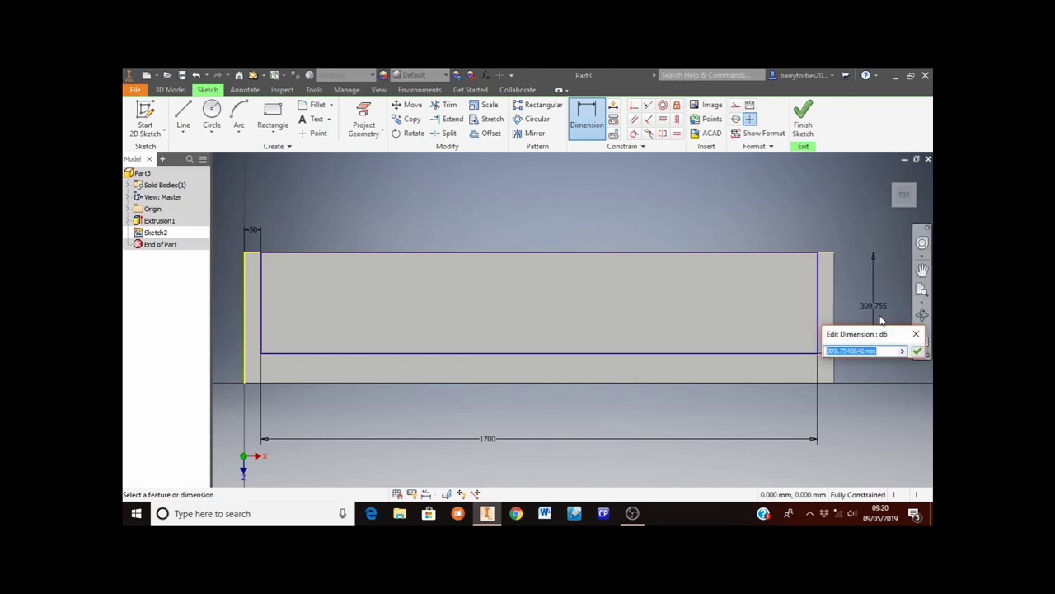
{"action": "type", "text": "350"}
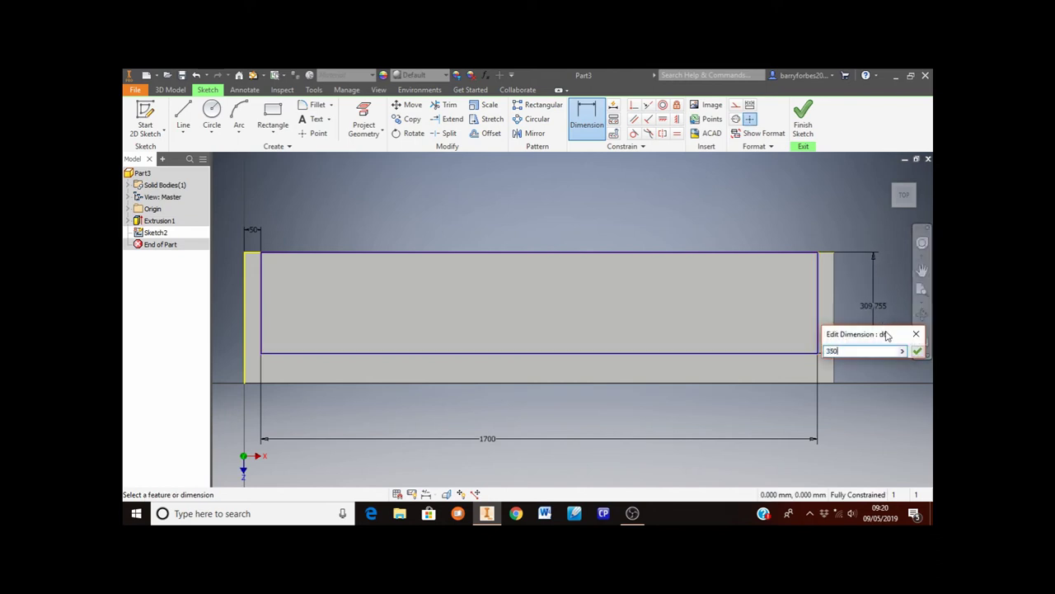
{"action": "key", "text": "Return"}
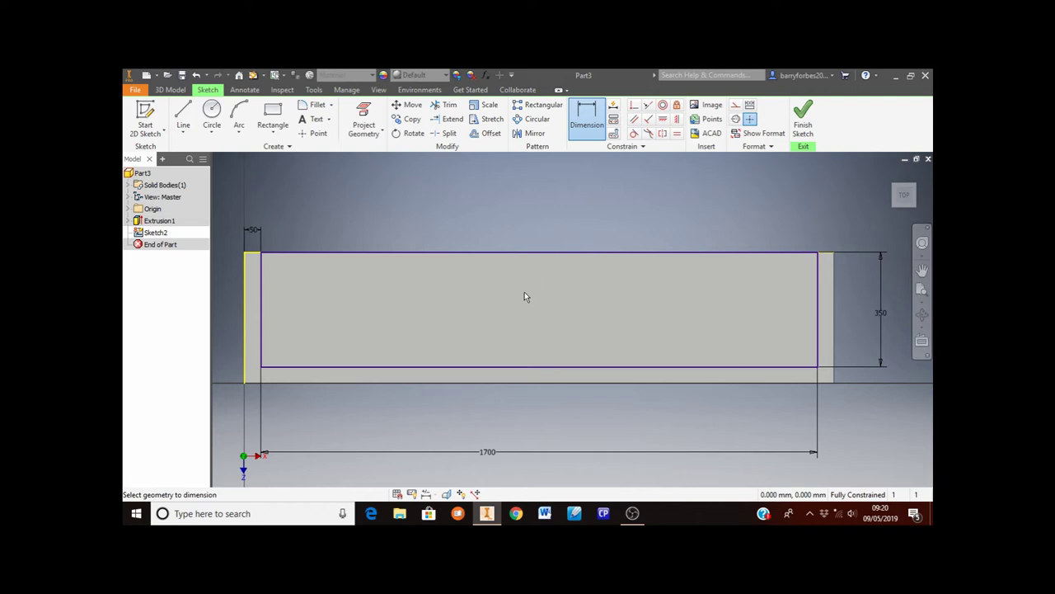
Step: Finish the sketch and extrude the inner rectangle upward from the slab by a distance of 50 mm
{"action": "left_click", "coordinate": [804, 127]}
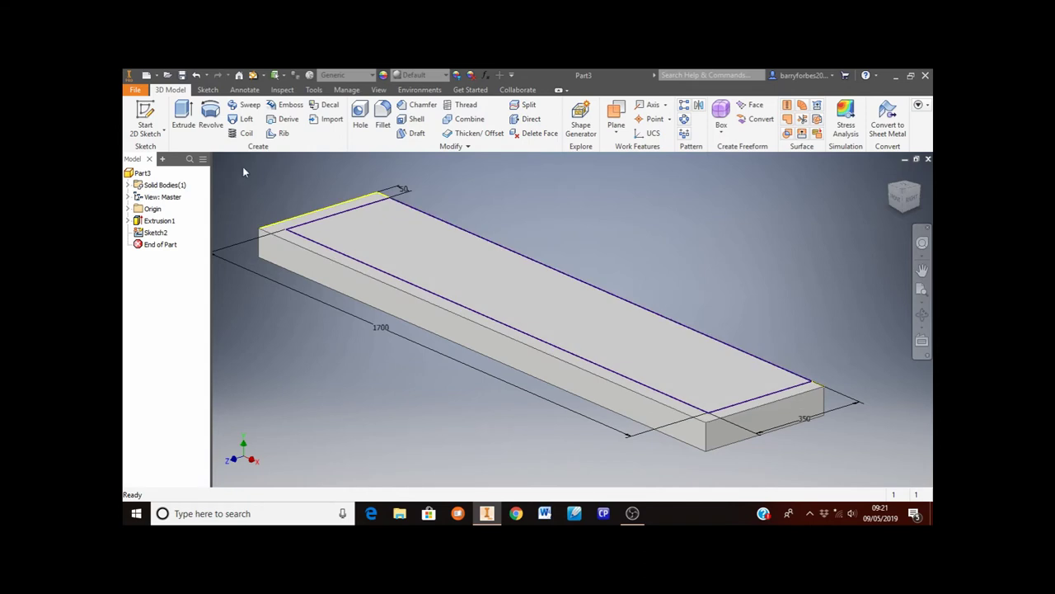
{"action": "left_click", "coordinate": [184, 124]}
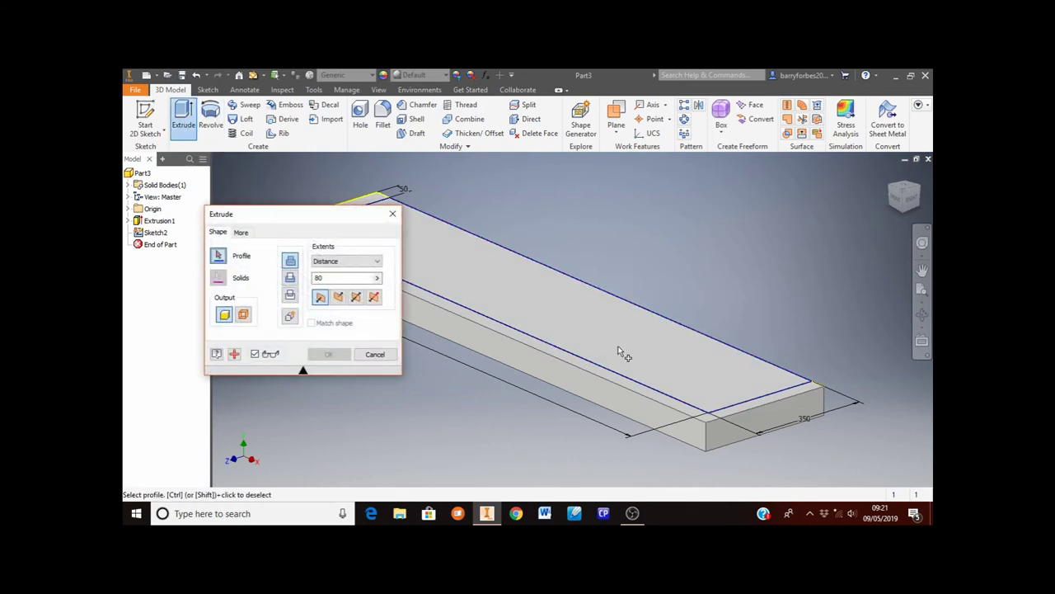
{"action": "left_click", "coordinate": [732, 377]}
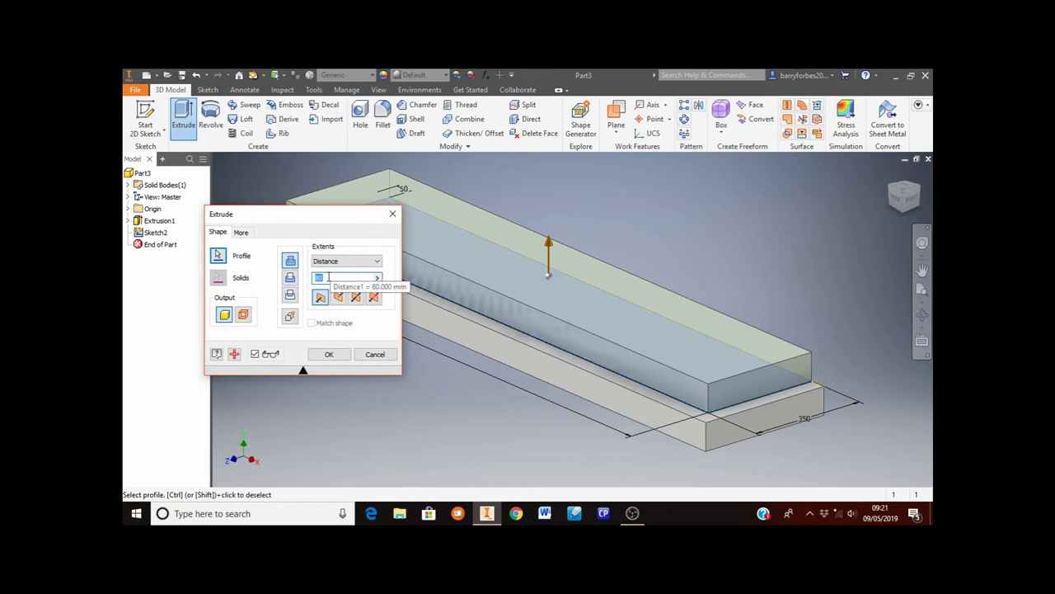
{"action": "type", "text": "50"}
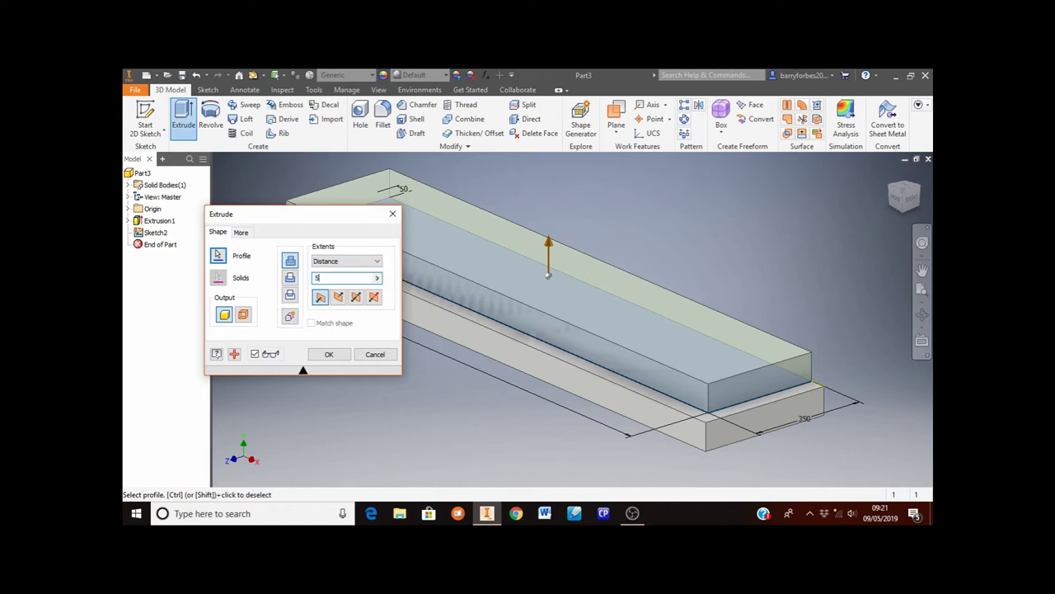
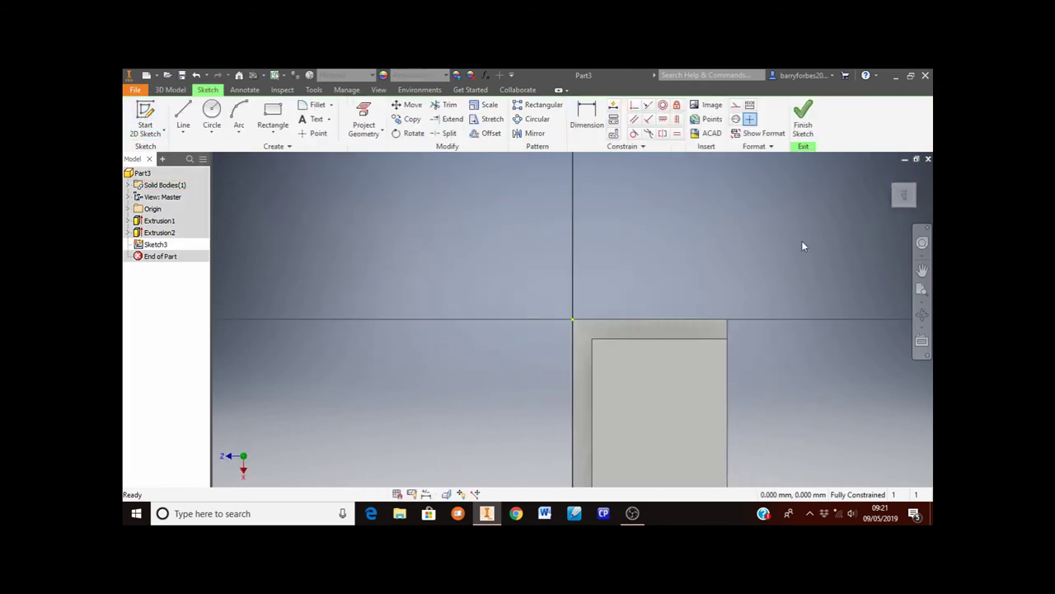
Step: Sketch an 1800 by 400 mm rectangle over the base slab's full outline, from the origin corner to the diagonally opposite corner
{"action": "mouse_move", "coordinate": [918, 178]}
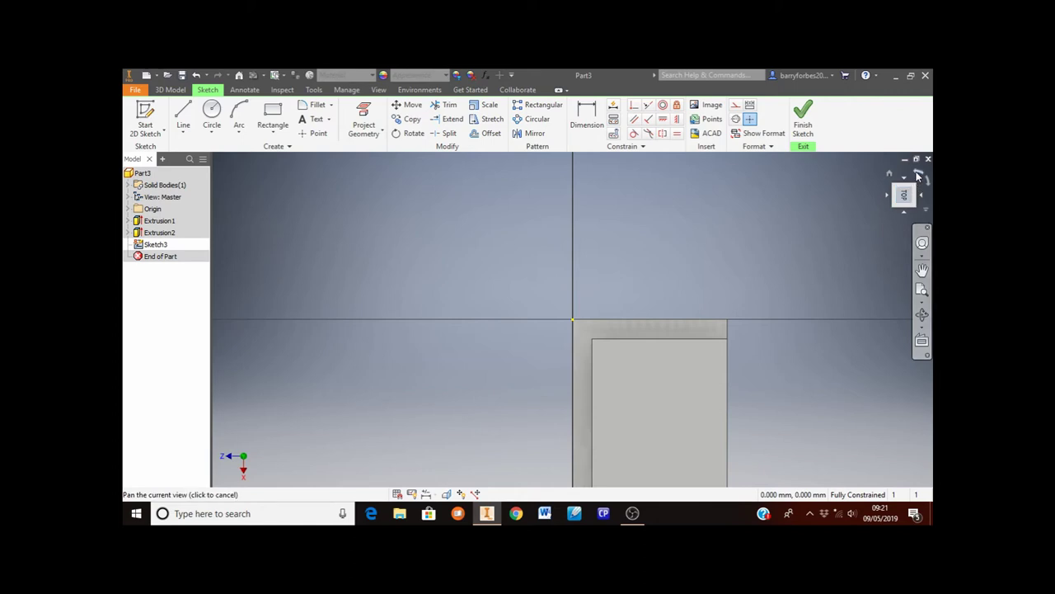
{"action": "left_click", "coordinate": [919, 175]}
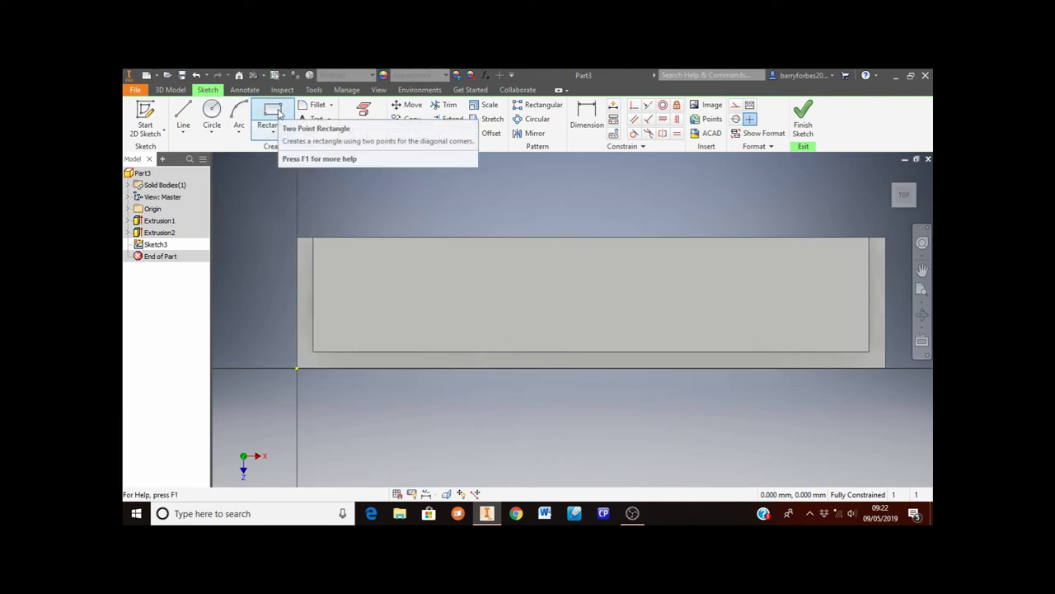
{"action": "left_click", "coordinate": [277, 113]}
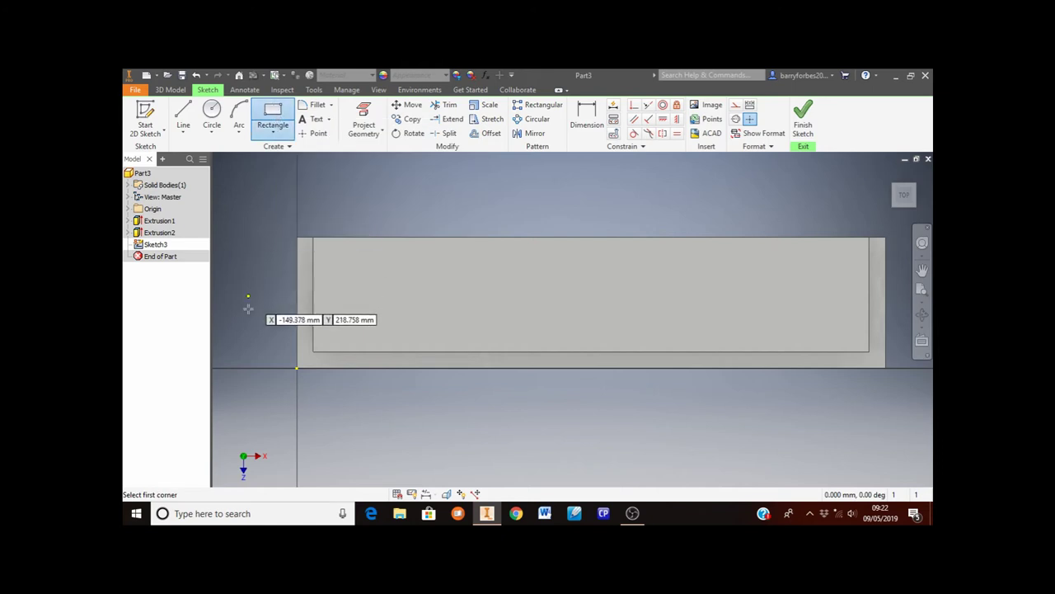
{"action": "left_click", "coordinate": [297, 368]}
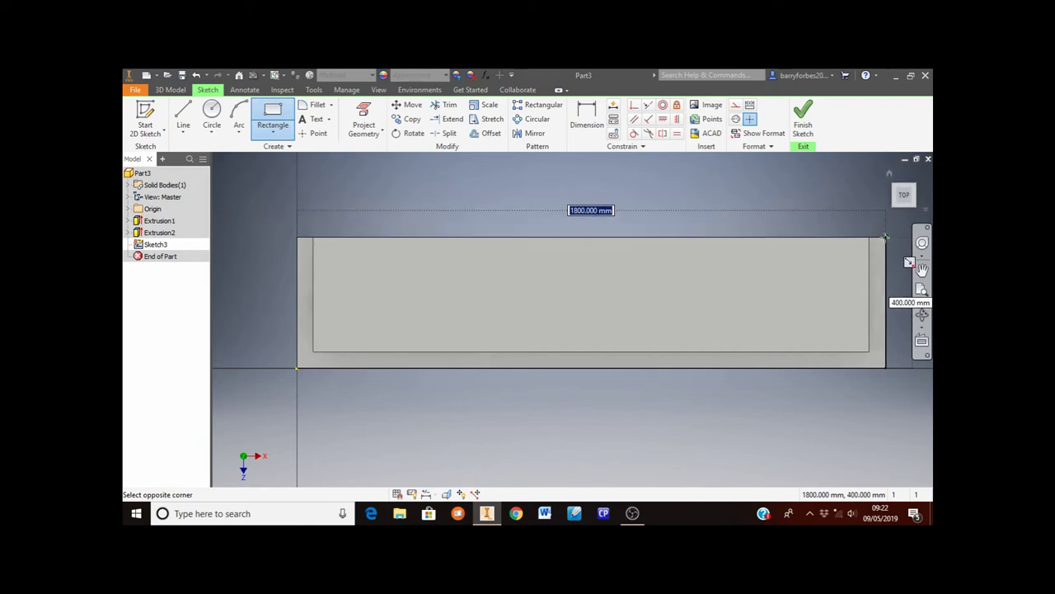
{"action": "left_click", "coordinate": [885, 237]}
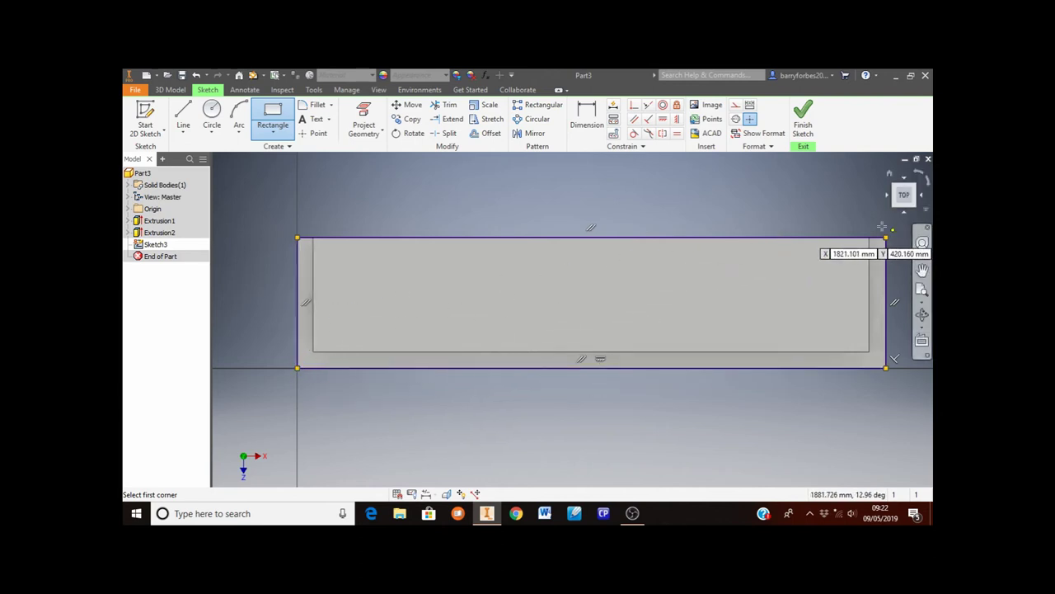
Step: Finish the sketch and extrude the full-size rectangle upward by a distance of 200 mm as a solid
{"action": "left_click", "coordinate": [804, 130]}
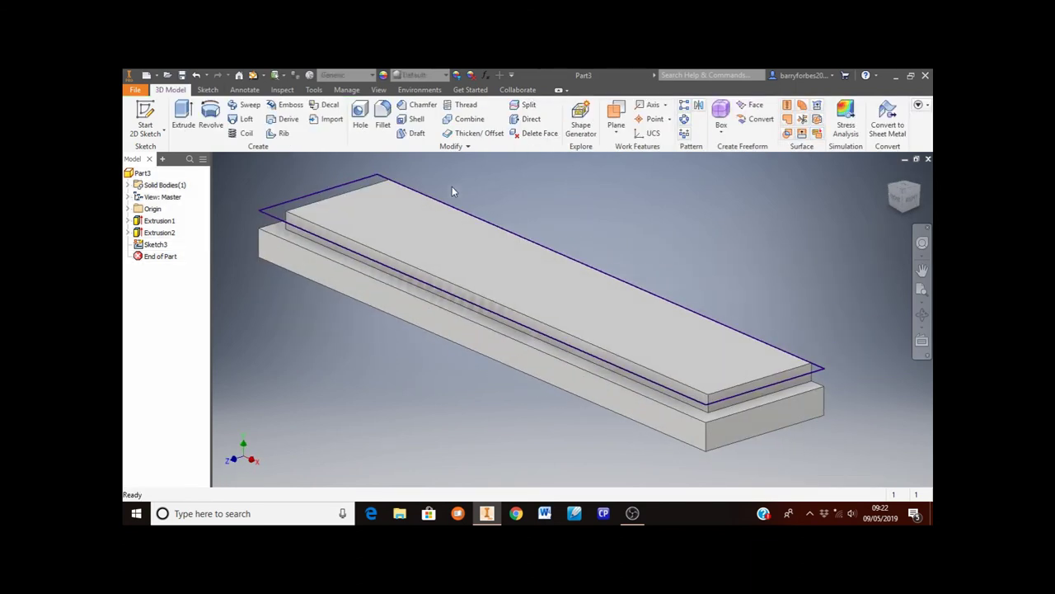
{"action": "left_click", "coordinate": [183, 114]}
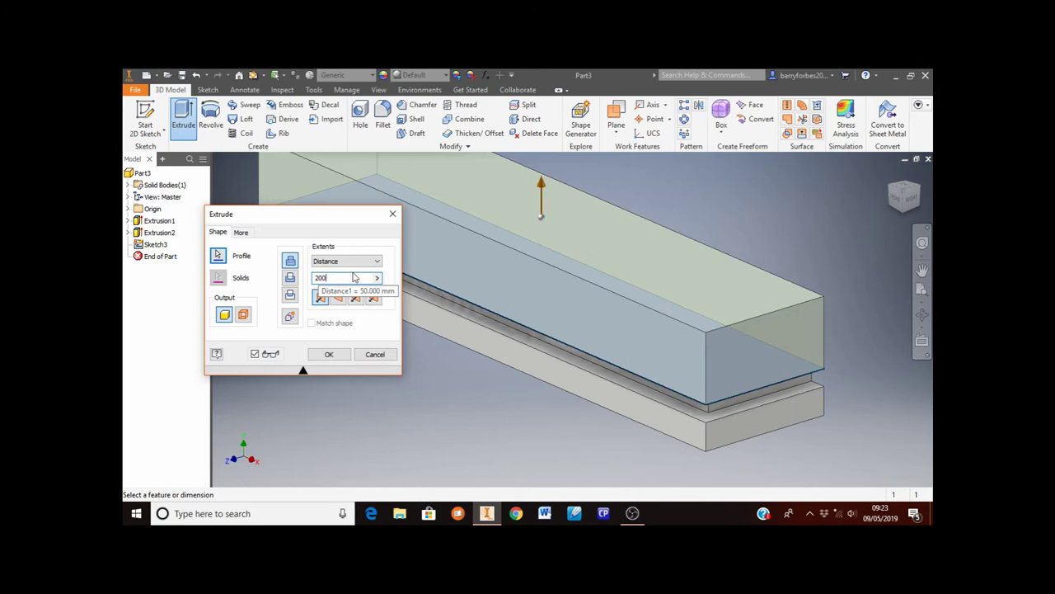
{"action": "left_click", "coordinate": [341, 355]}
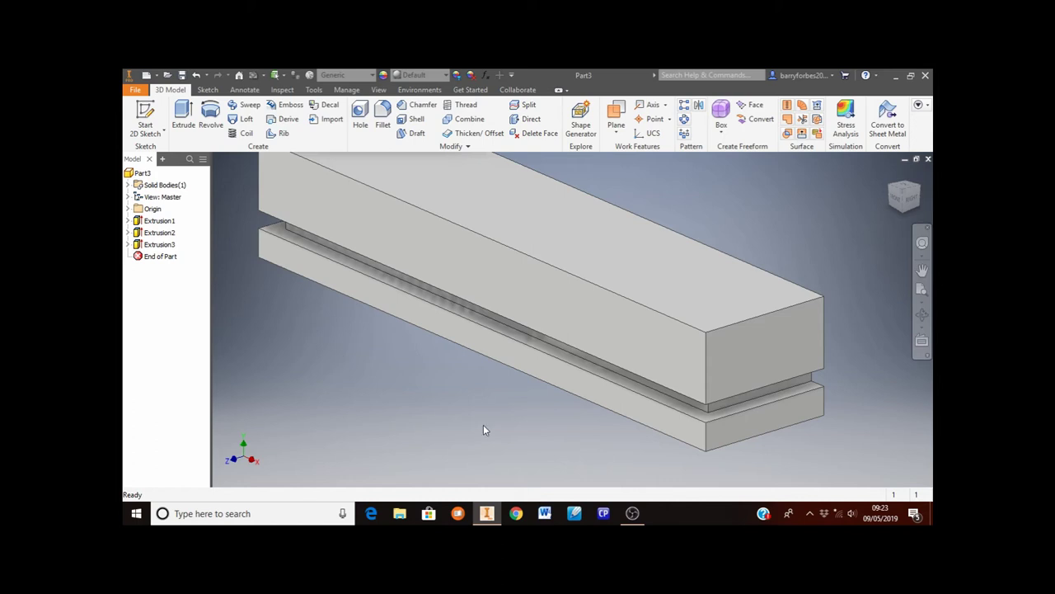
Step: Start a new 2D sketch on the long front face of the upper block
{"action": "scroll", "coordinate": [483, 428], "scroll_direction": "down", "scroll_amount": 3}
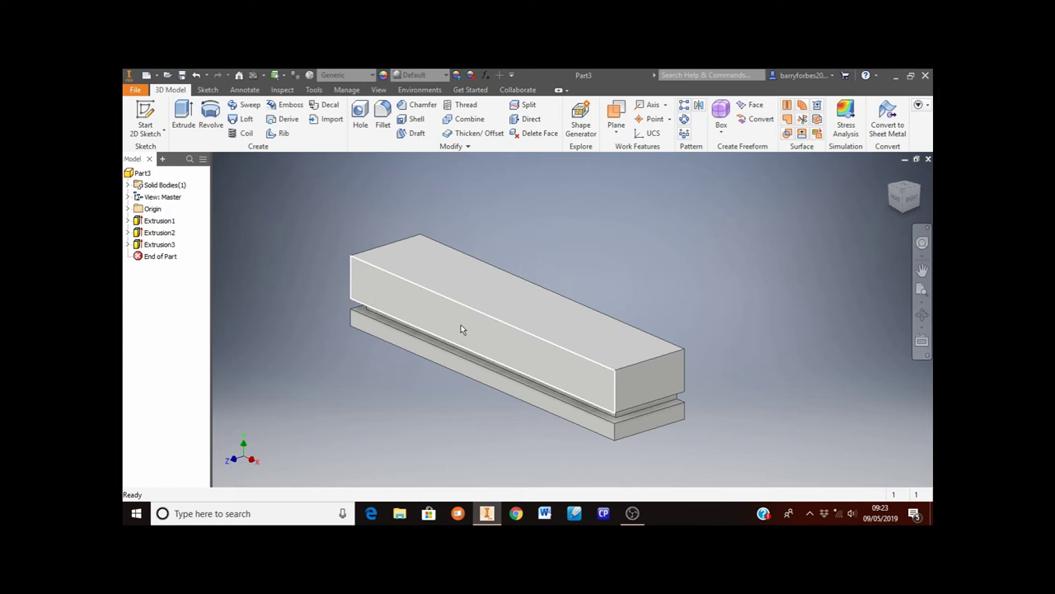
{"action": "mouse_move", "coordinate": [481, 347]}
{"action": "left_click", "coordinate": [462, 327]}
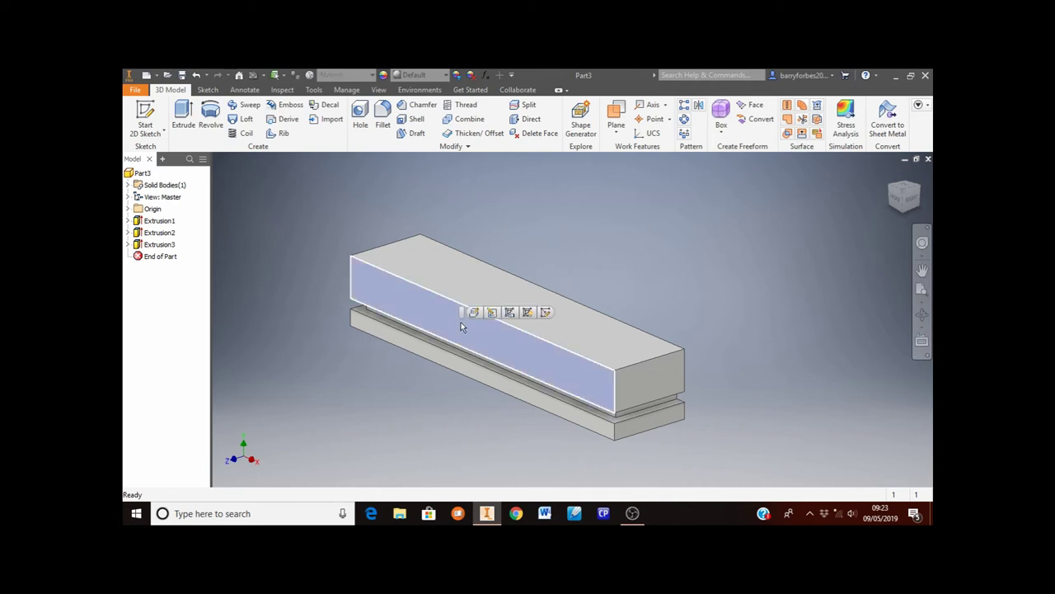
{"action": "left_click", "coordinate": [154, 117]}
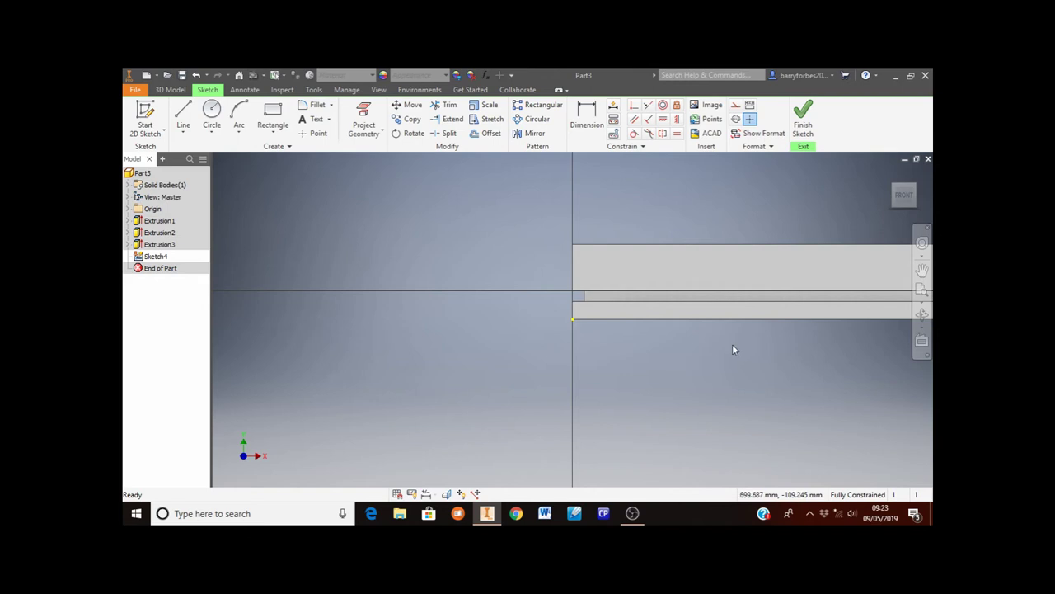
Step: Sketch a small horizontal rectangle inside the upper block's front face, slightly right of its middle
{"action": "mouse_move", "coordinate": [770, 344]}
{"action": "middle_mouse_down"}
{"action": "mouse_move", "coordinate": [617, 351]}
{"action": "mouse_move", "coordinate": [478, 393]}
{"action": "mouse_move", "coordinate": [510, 342]}
{"action": "mouse_move", "coordinate": [552, 351]}
{"action": "mouse_move", "coordinate": [552, 373]}
{"action": "middle_mouse_up"}
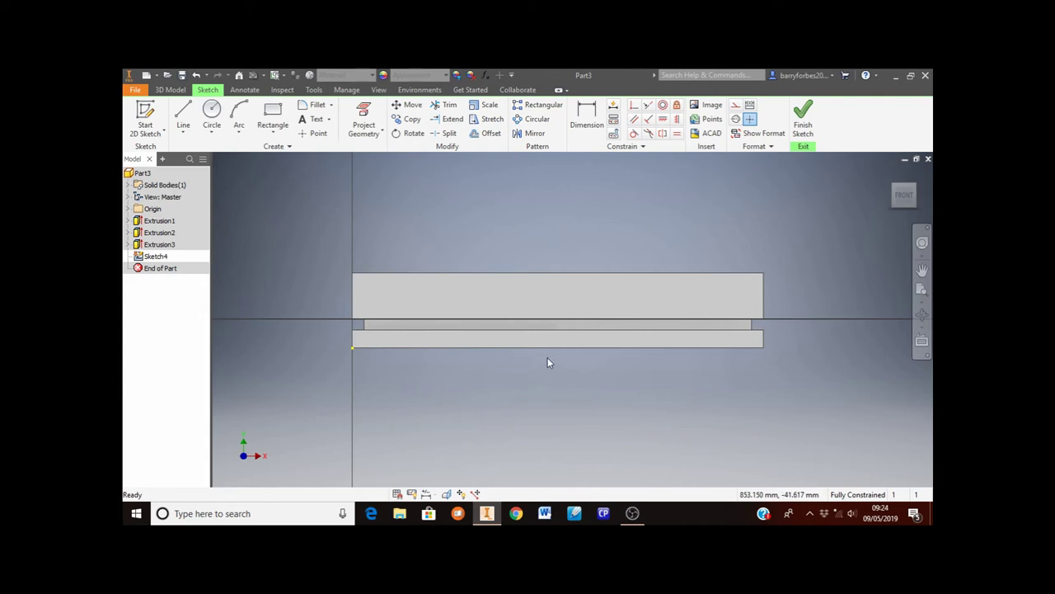
{"action": "scroll", "coordinate": [547, 362], "scroll_direction": "up", "scroll_amount": 3}
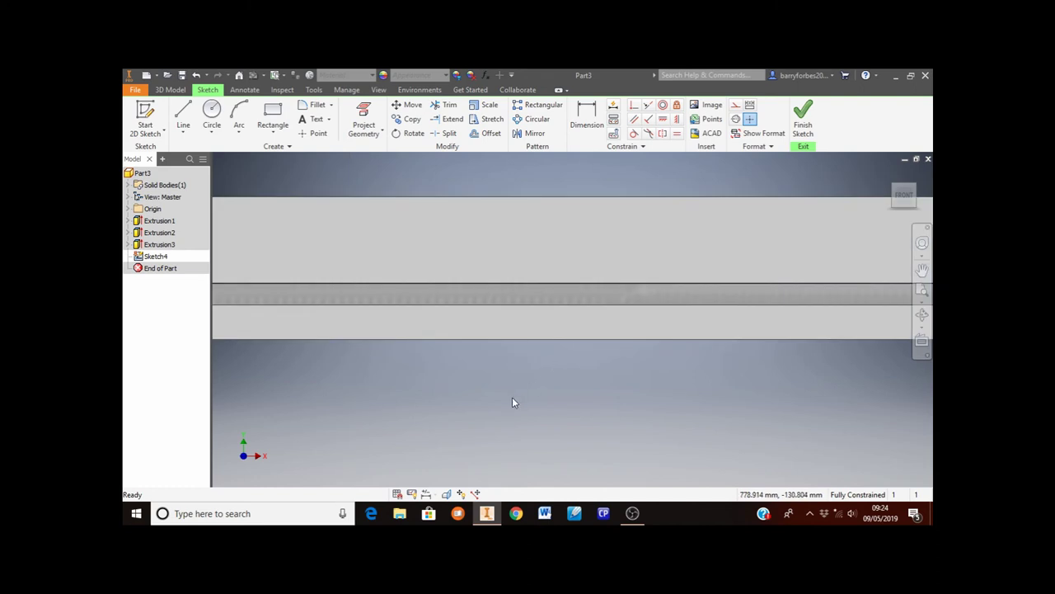
{"action": "scroll", "coordinate": [511, 402], "scroll_direction": "down", "scroll_amount": 2}
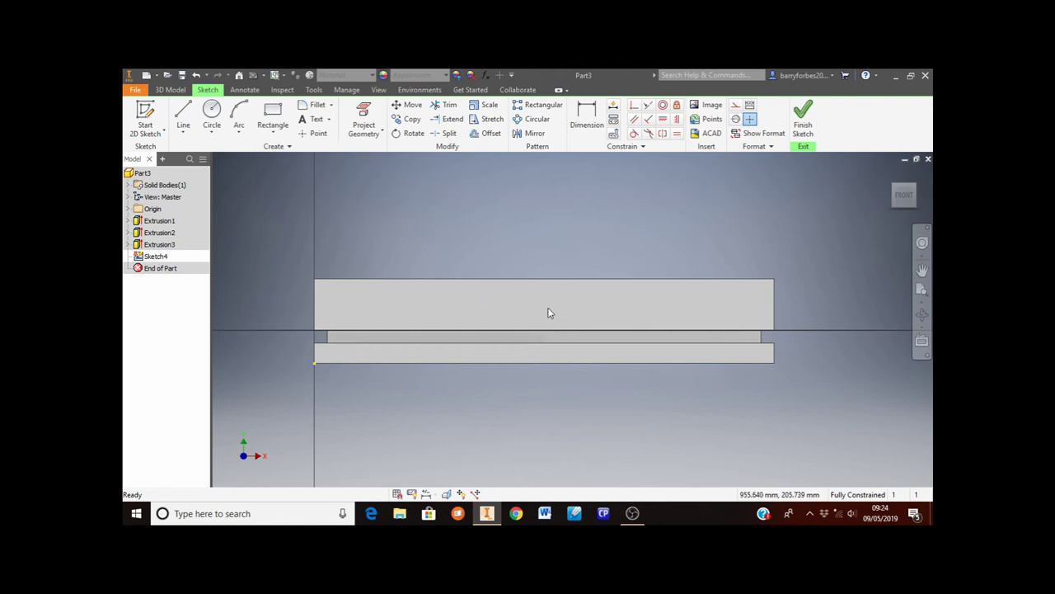
{"action": "left_click", "coordinate": [273, 115]}
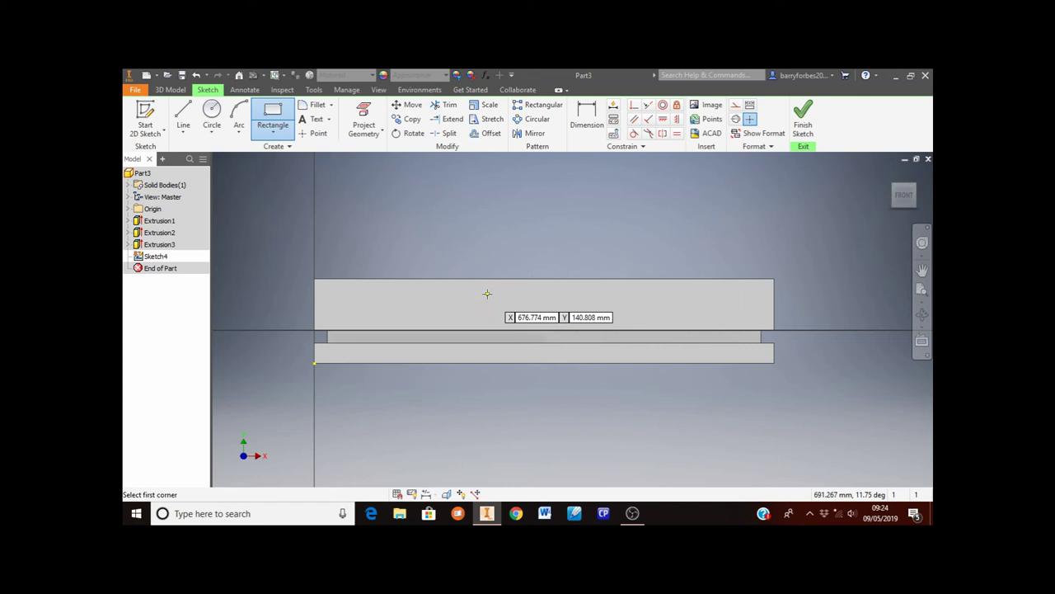
{"action": "left_click", "coordinate": [506, 293]}
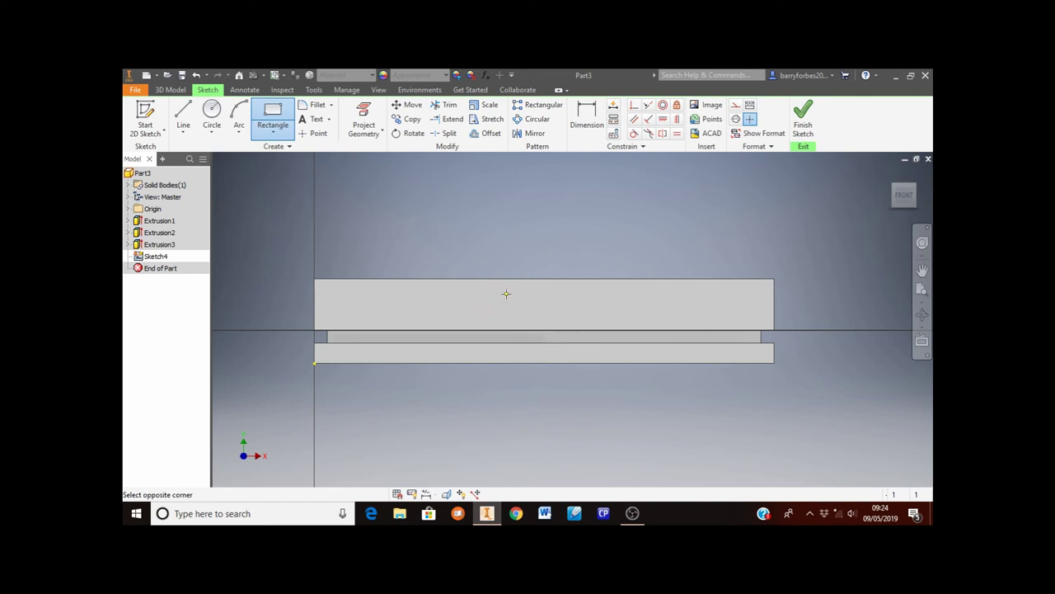
{"action": "left_click", "coordinate": [613, 312]}
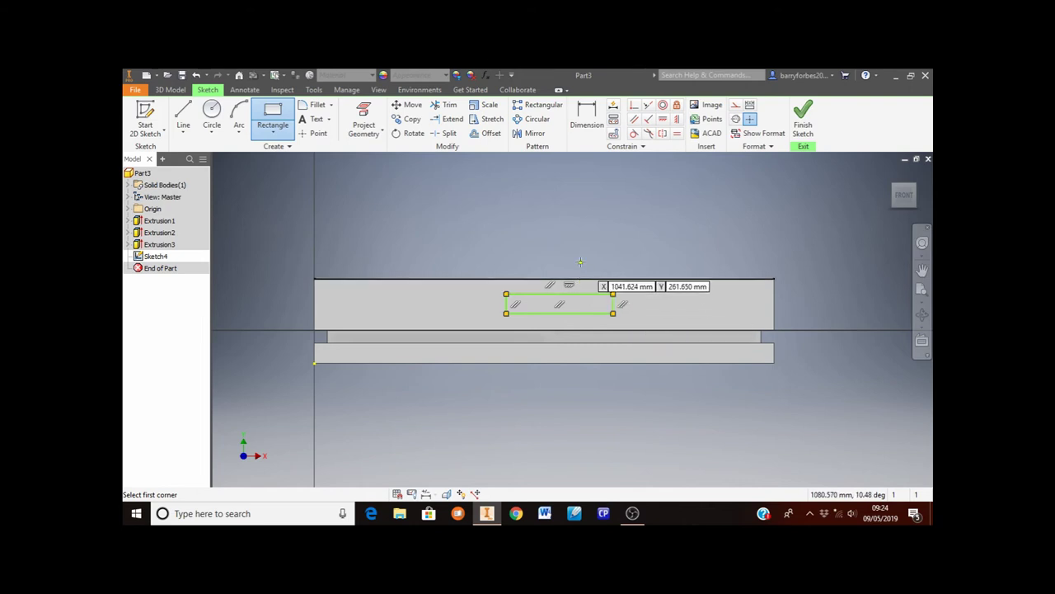
Step: Dimension the distance from the upper block's left edge to the rectangle's left side and set it to 625 mm
{"action": "left_click", "coordinate": [586, 125]}
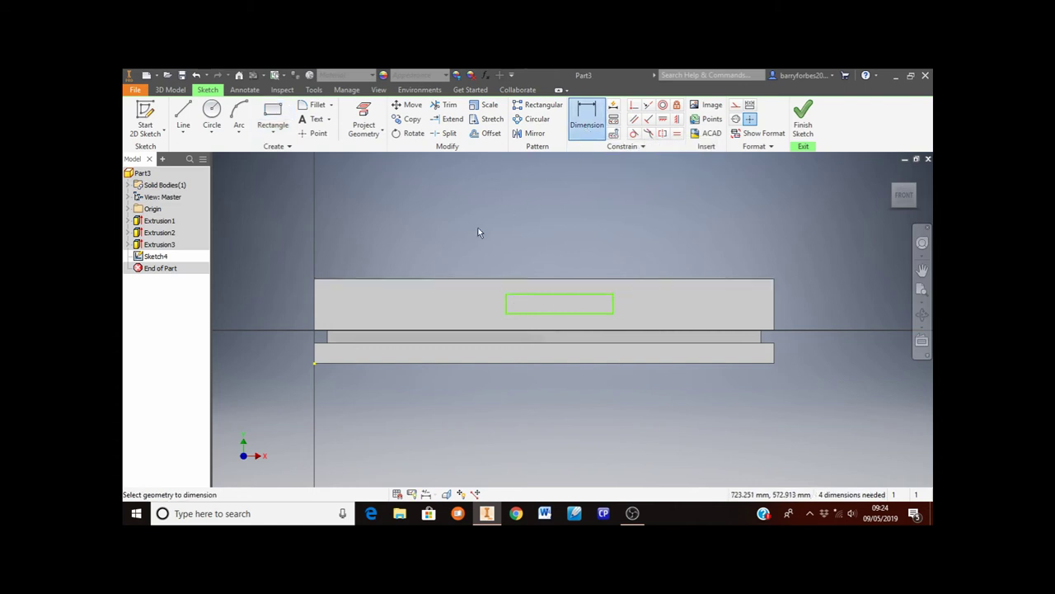
{"action": "left_click", "coordinate": [315, 302]}
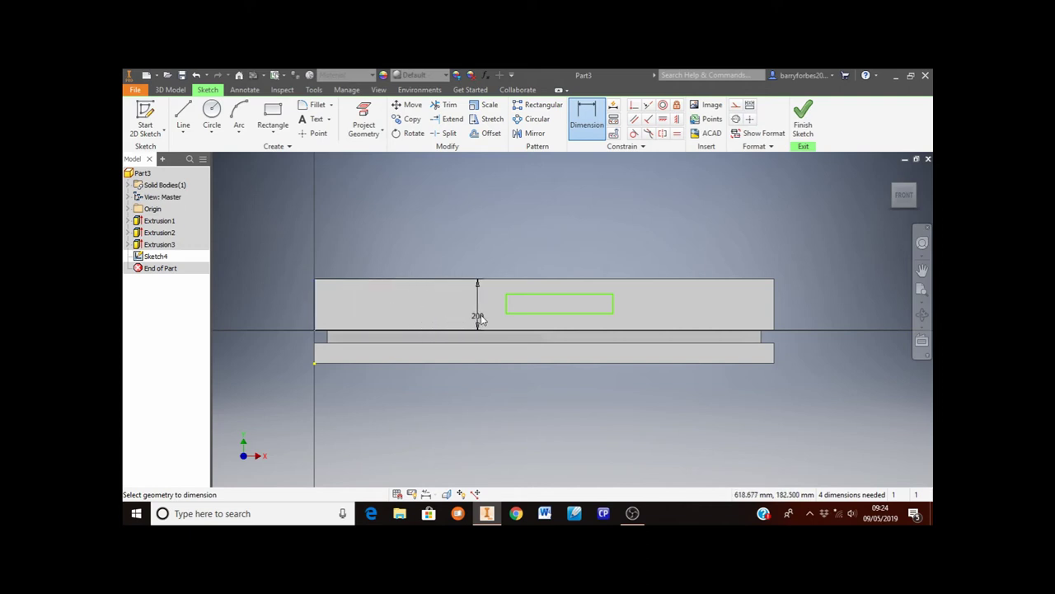
{"action": "left_click", "coordinate": [506, 303]}
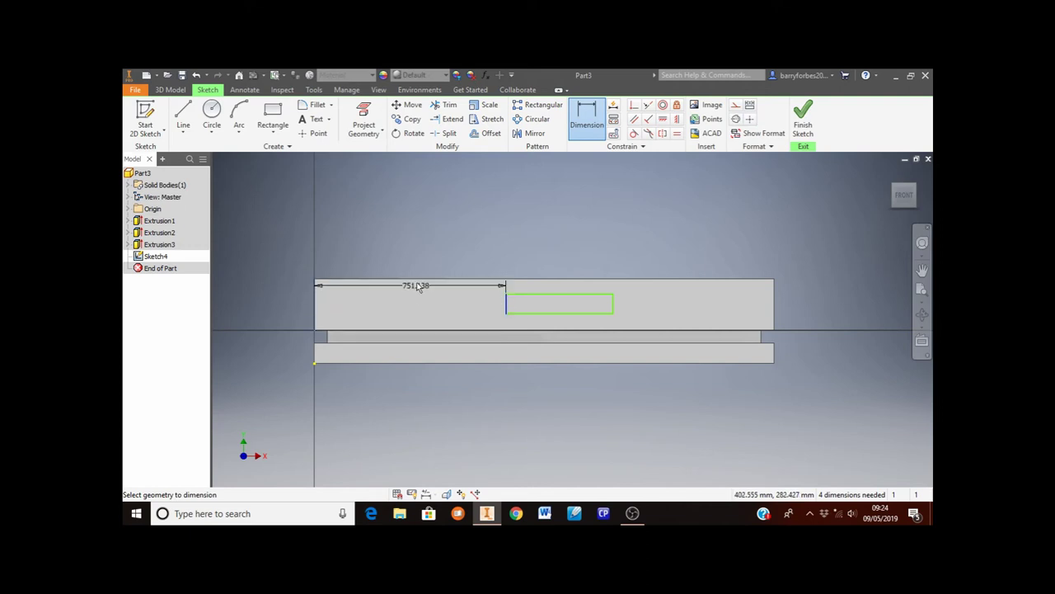
{"action": "left_click", "coordinate": [412, 236]}
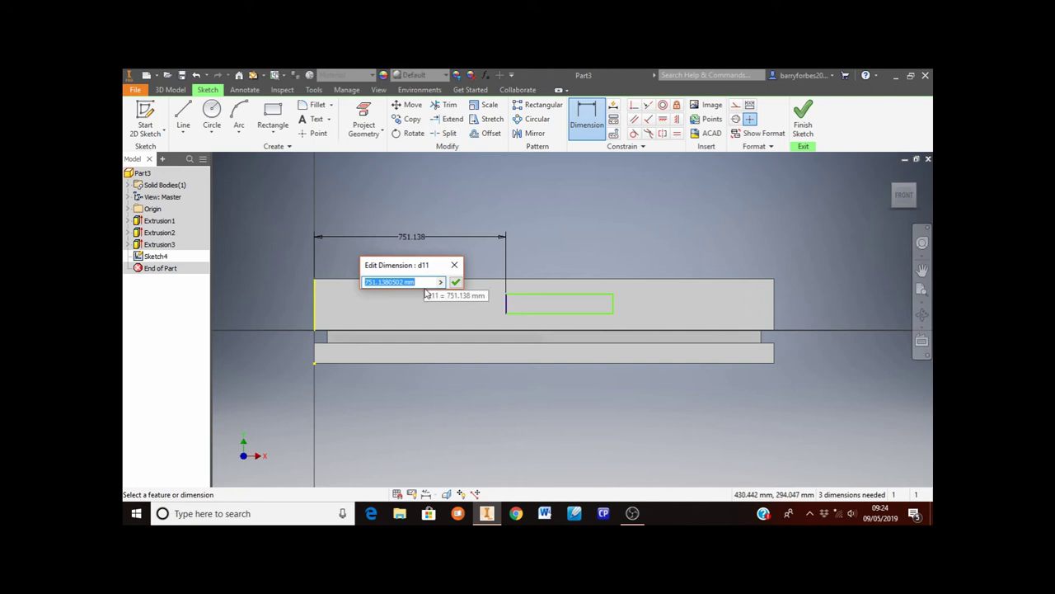
{"action": "type", "text": "625"}
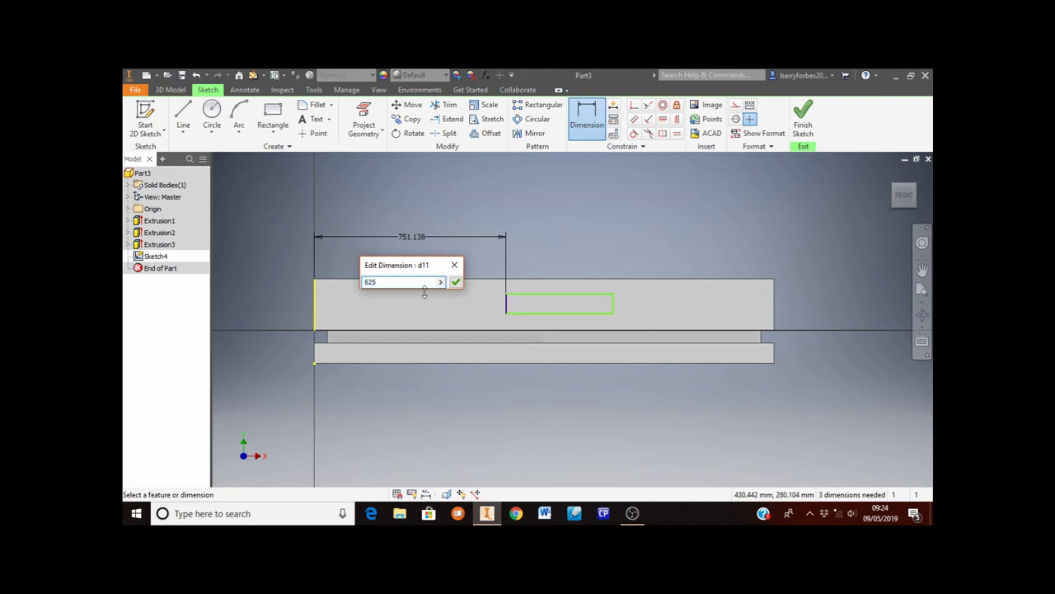
{"action": "key", "text": "Return"}
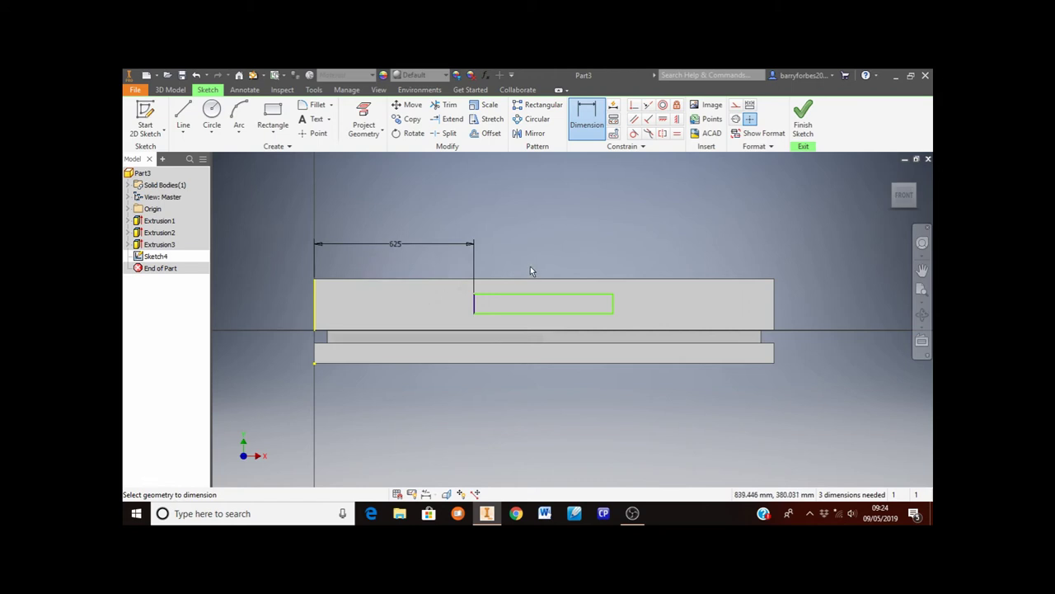
Step: Dimension the length of the front-face rectangle and set it to 550 mm
{"action": "left_click", "coordinate": [509, 294]}
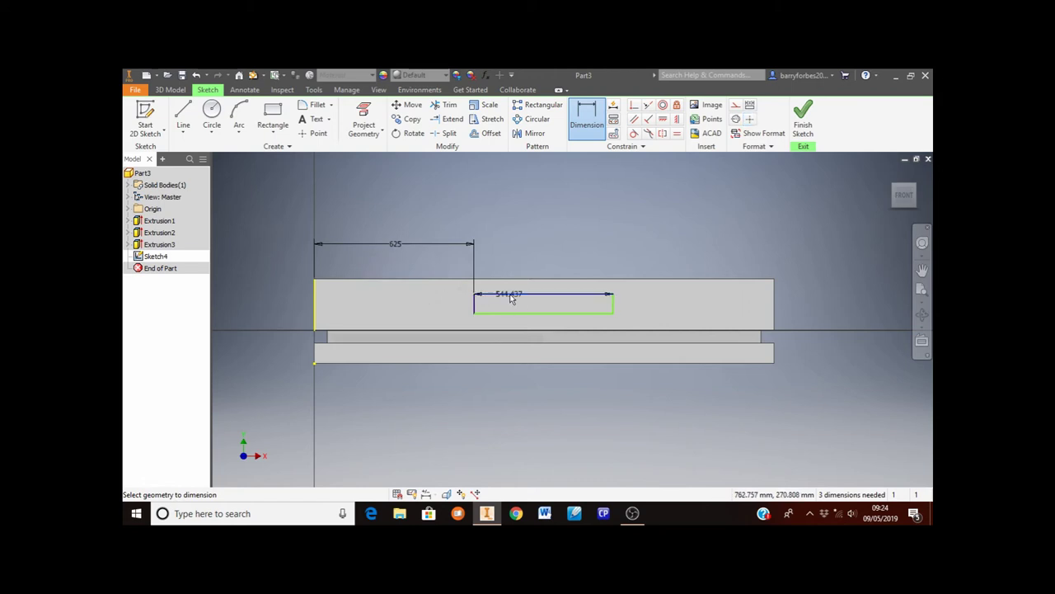
{"action": "left_click", "coordinate": [533, 242]}
{"action": "type", "text": "550"}
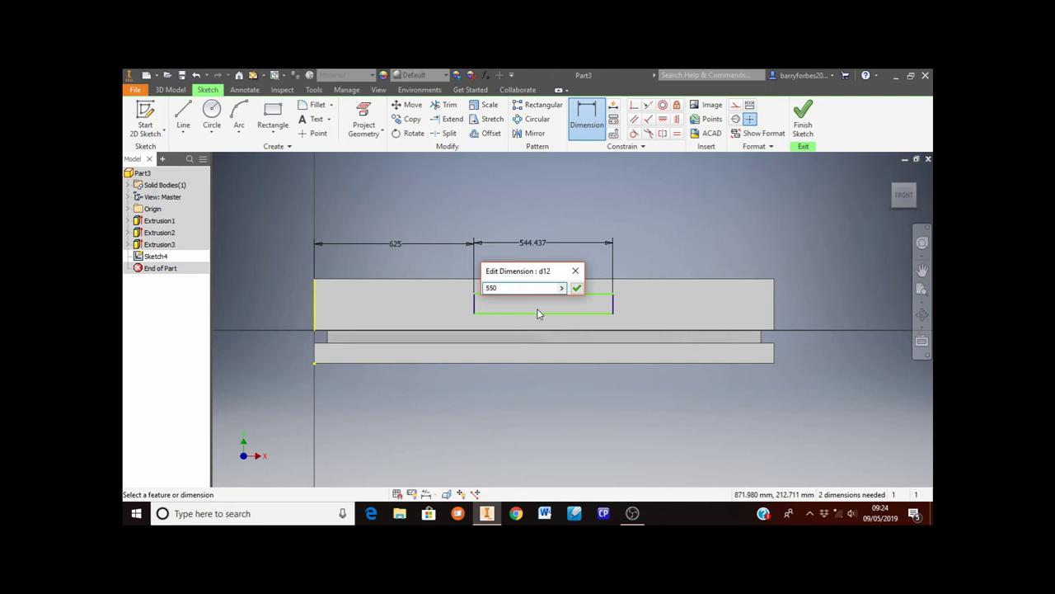
{"action": "key", "text": "Return"}
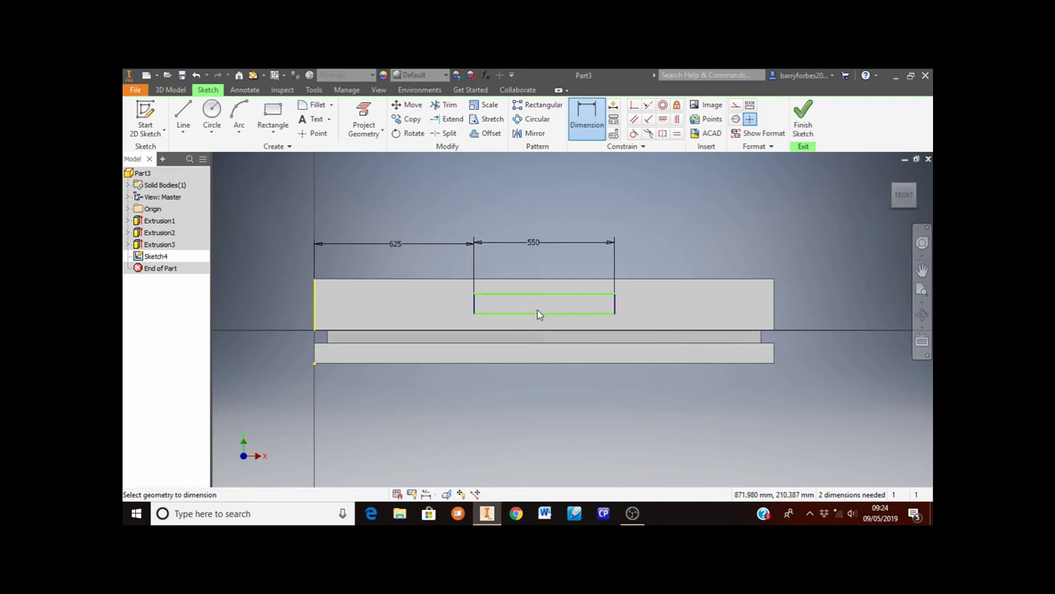
Step: Dimension the gap between the upper block's top edge and the rectangle's top side and set it to 45 mm
{"action": "left_click", "coordinate": [670, 280]}
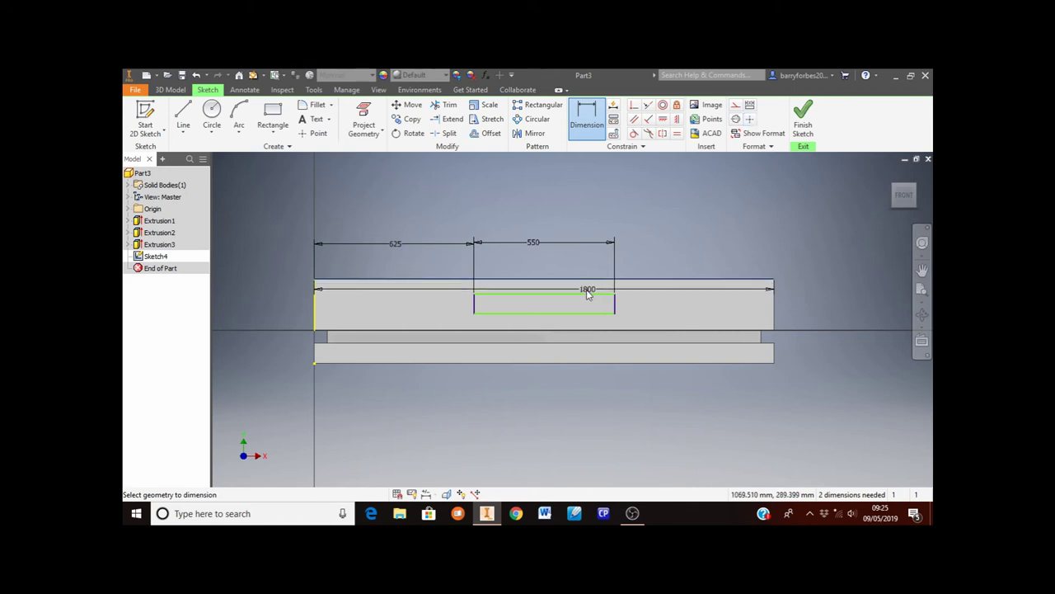
{"action": "left_click", "coordinate": [585, 295]}
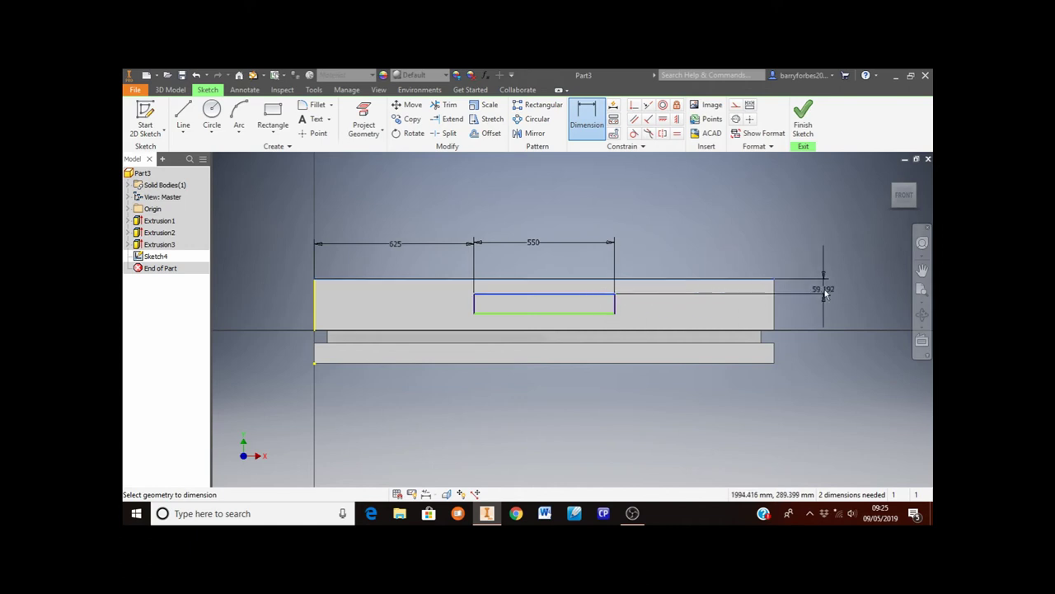
{"action": "left_click", "coordinate": [824, 290]}
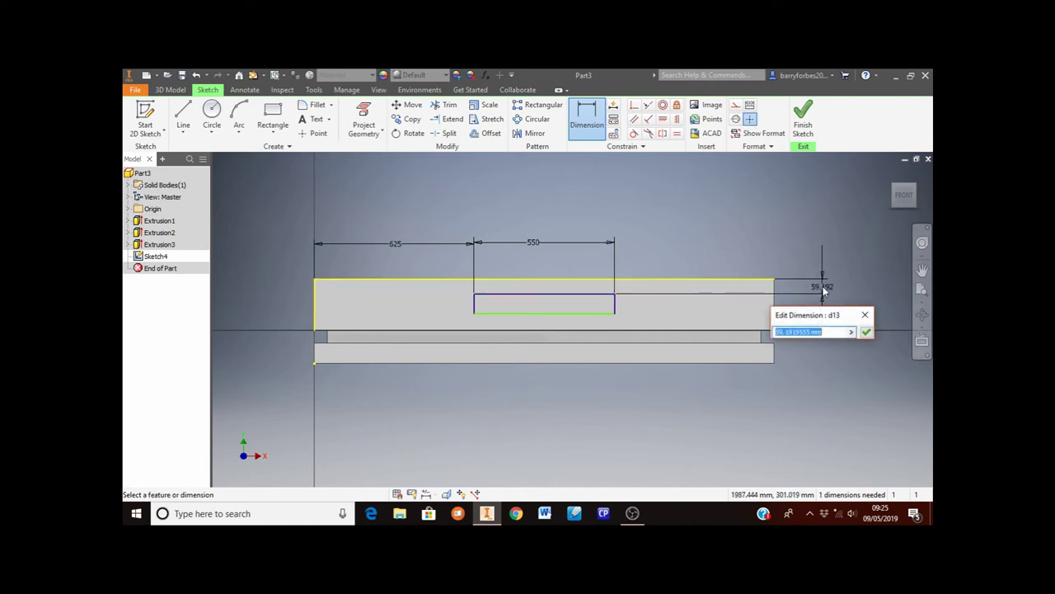
{"action": "type", "text": "45"}
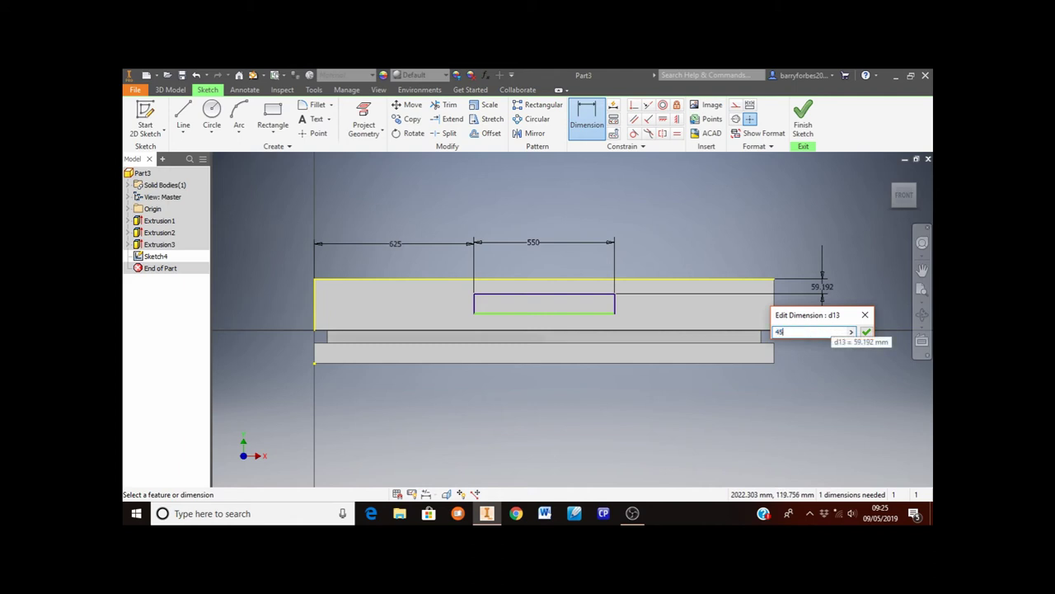
{"action": "key", "text": "Return"}
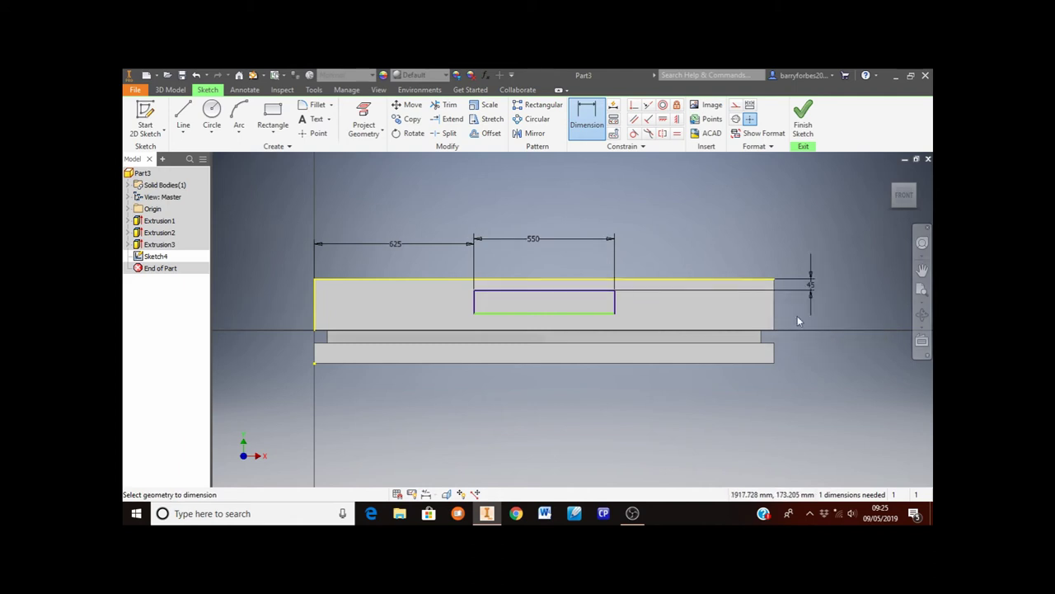
Step: Dimension the height of the front-face rectangle and set it to 100 mm
{"action": "left_click", "coordinate": [615, 305]}
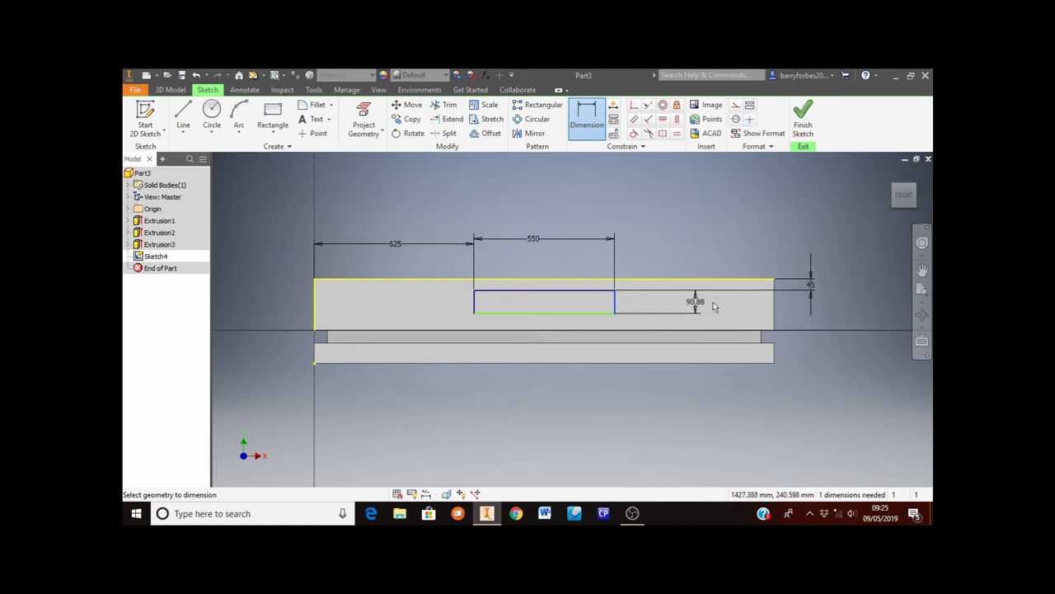
{"action": "left_click", "coordinate": [741, 301]}
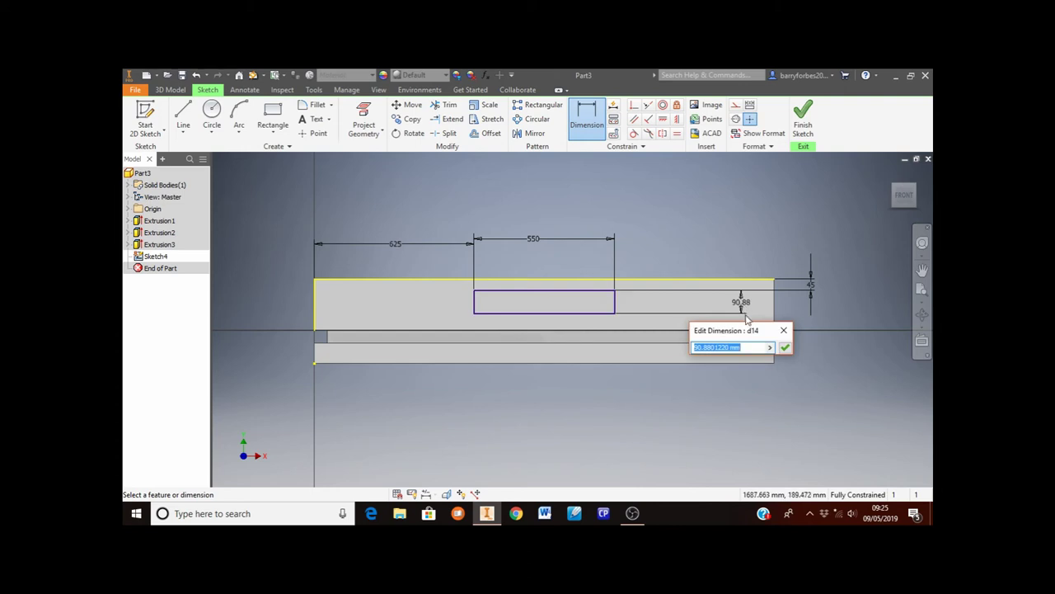
{"action": "type", "text": "100"}
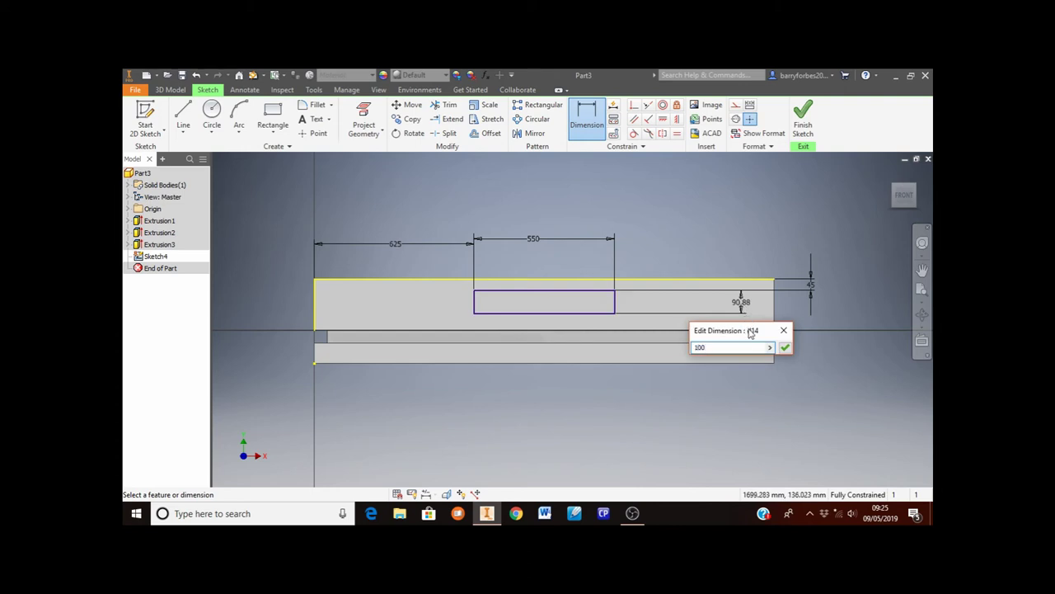
{"action": "key", "text": "Return"}
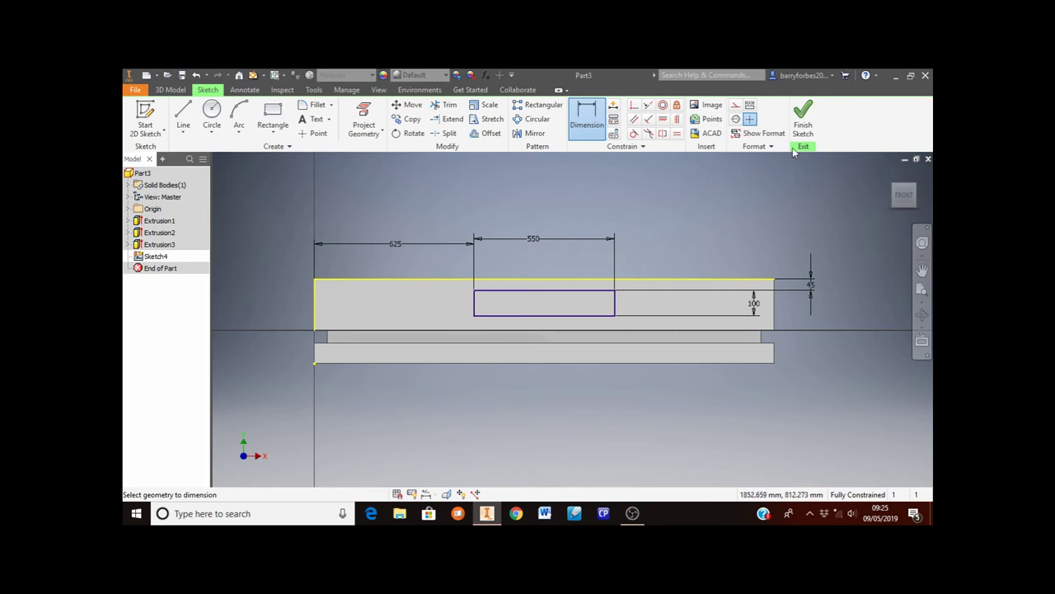
Step: Finish the sketch and cut-extrude the 550 by 100 mm rectangle 250 mm inward into the upper block
{"action": "left_click", "coordinate": [802, 122]}
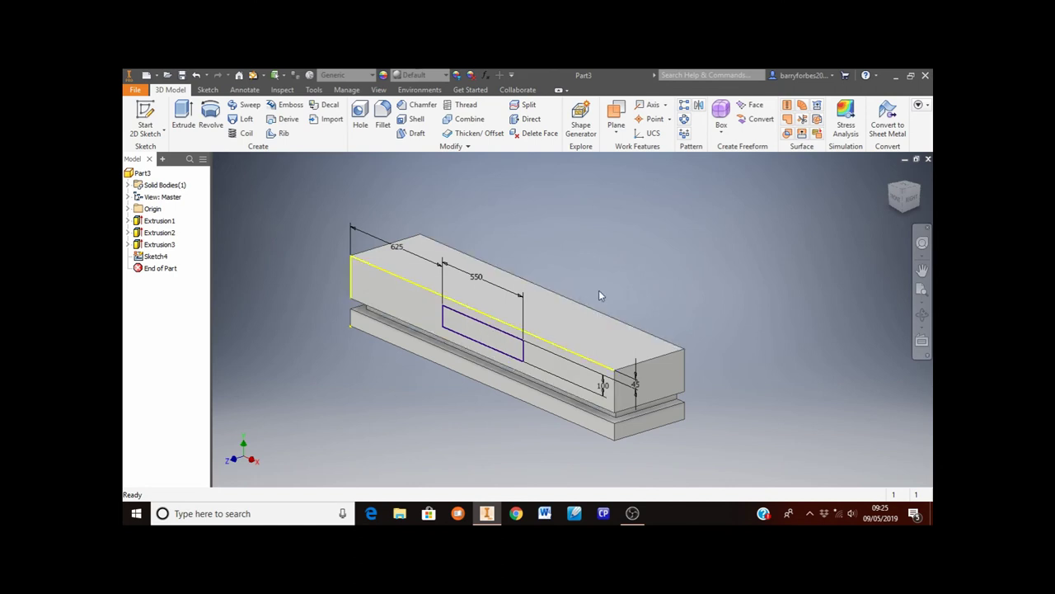
{"action": "left_click", "coordinate": [186, 123]}
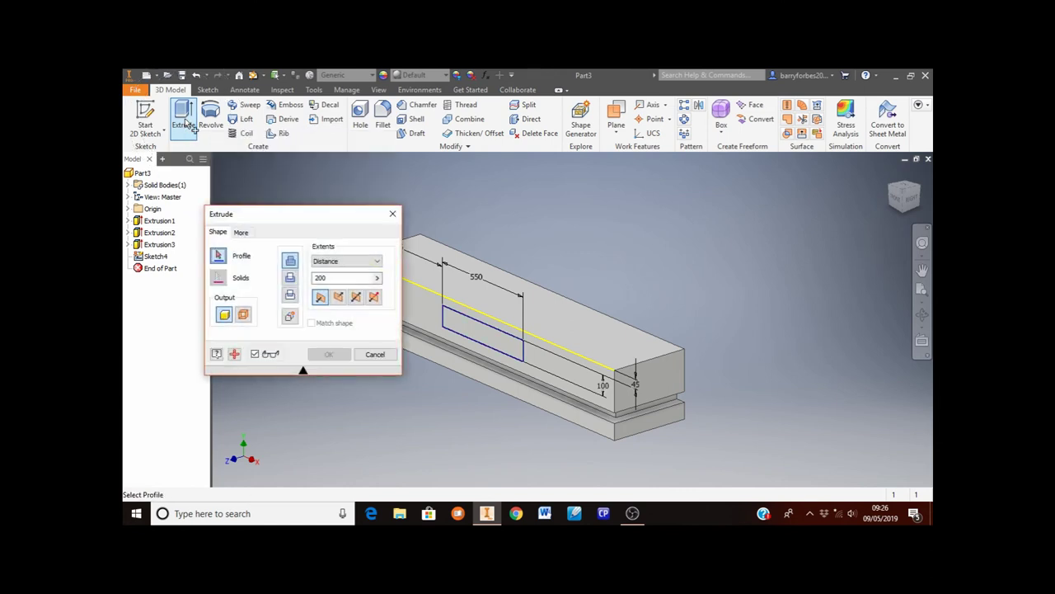
{"action": "left_click", "coordinate": [471, 334]}
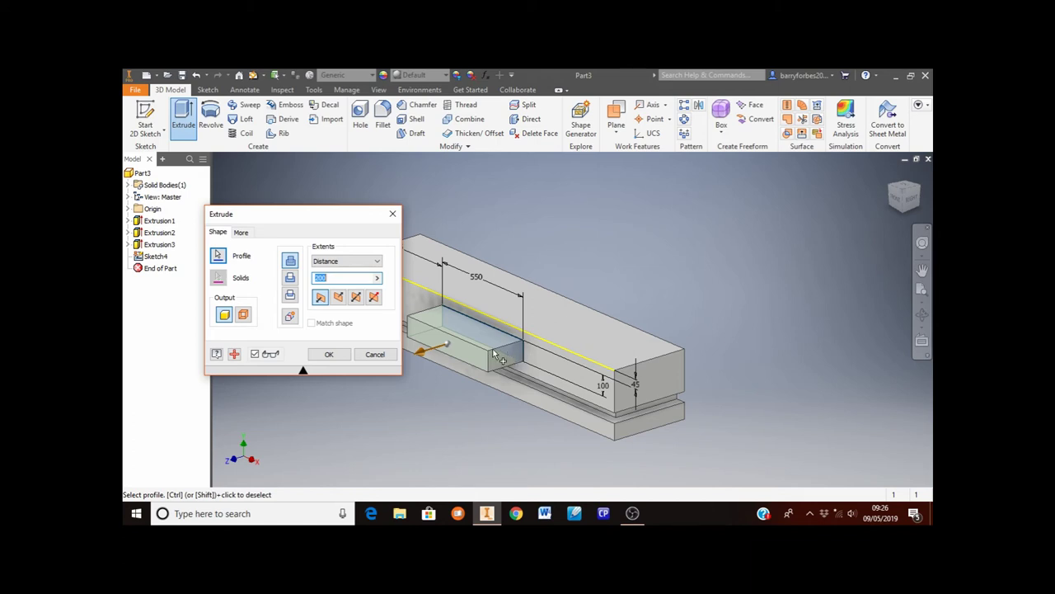
{"action": "left_click", "coordinate": [337, 300]}
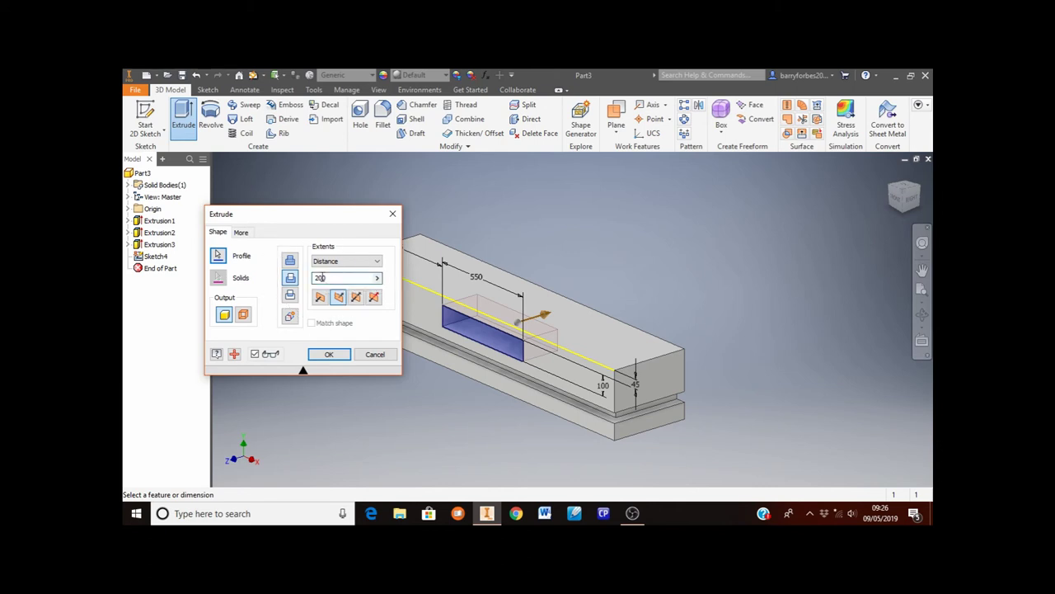
{"action": "key", "text": "BackSpace"}
{"action": "key", "text": "BackSpace"}
{"action": "key", "text": "BackSpace"}
{"action": "type", "text": "250"}
{"action": "left_click", "coordinate": [330, 354]}
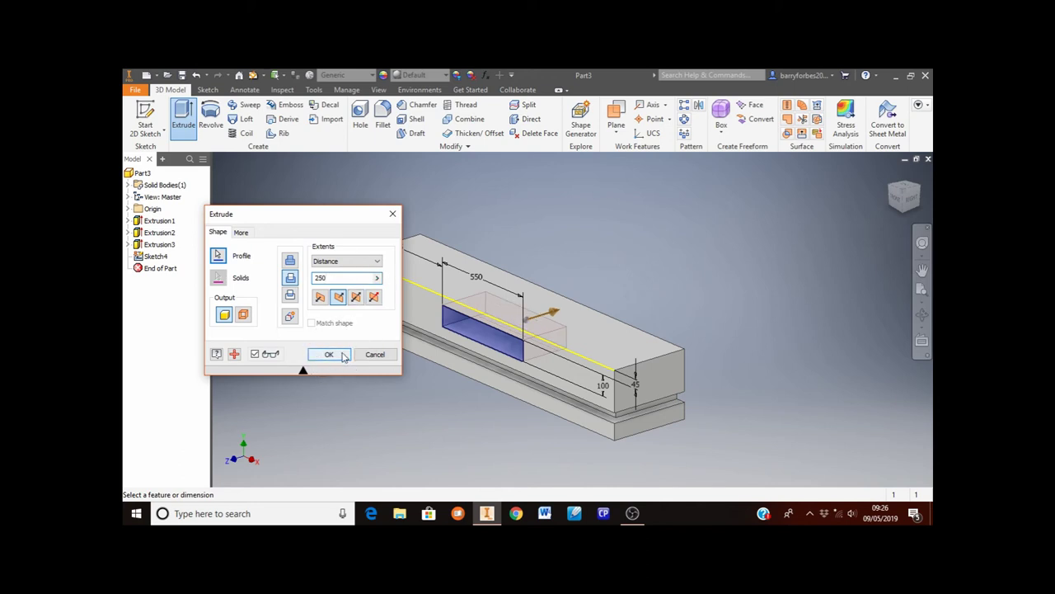
{"action": "left_click", "coordinate": [344, 355]}
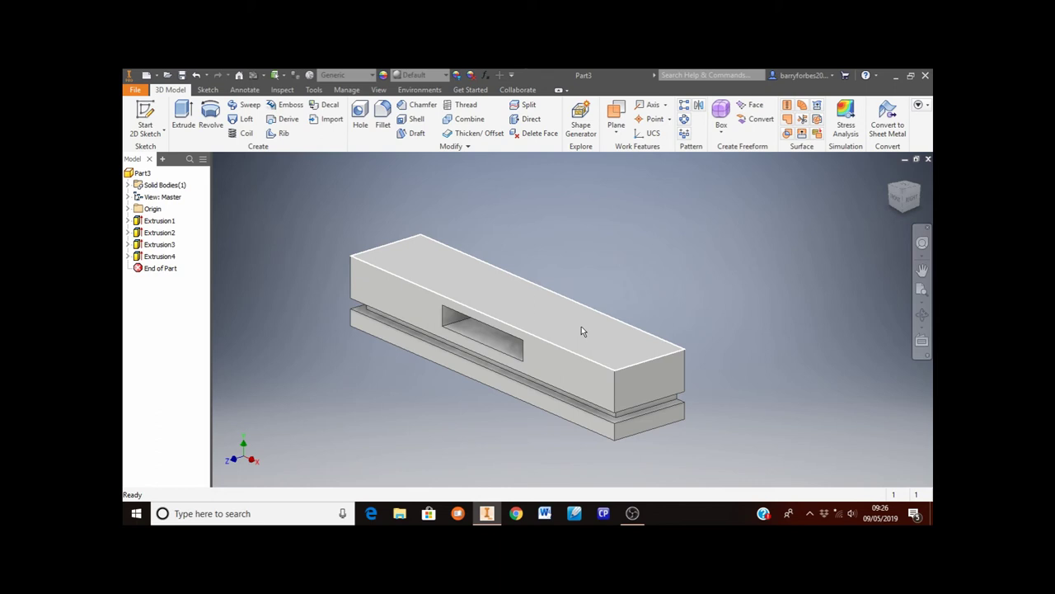
Step: Start a new 2D sketch on the upper block's top face, with the block's long side oriented horizontally
{"action": "mouse_move", "coordinate": [600, 350]}
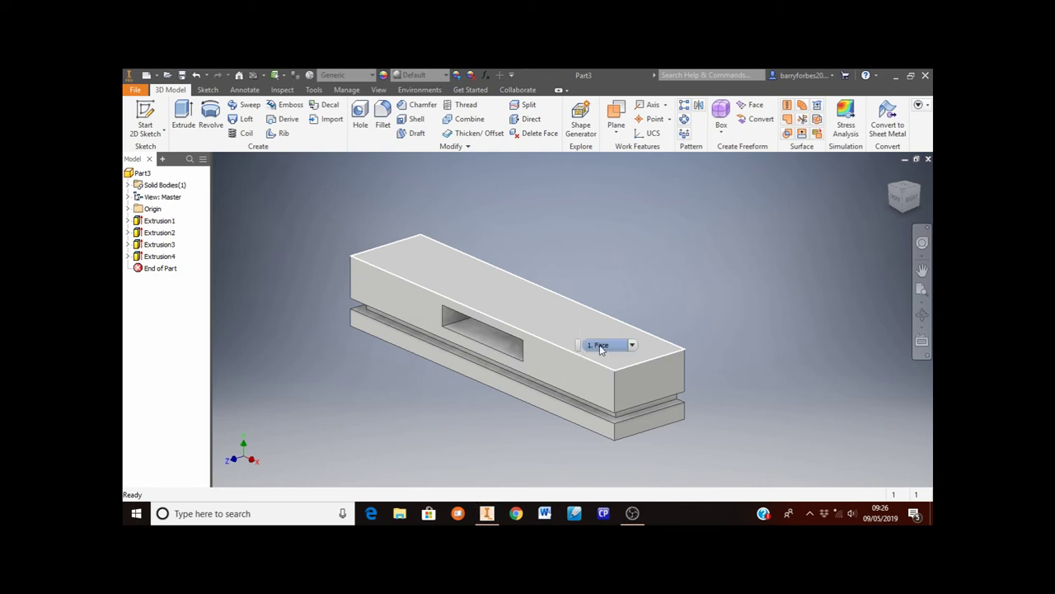
{"action": "left_click", "coordinate": [437, 261]}
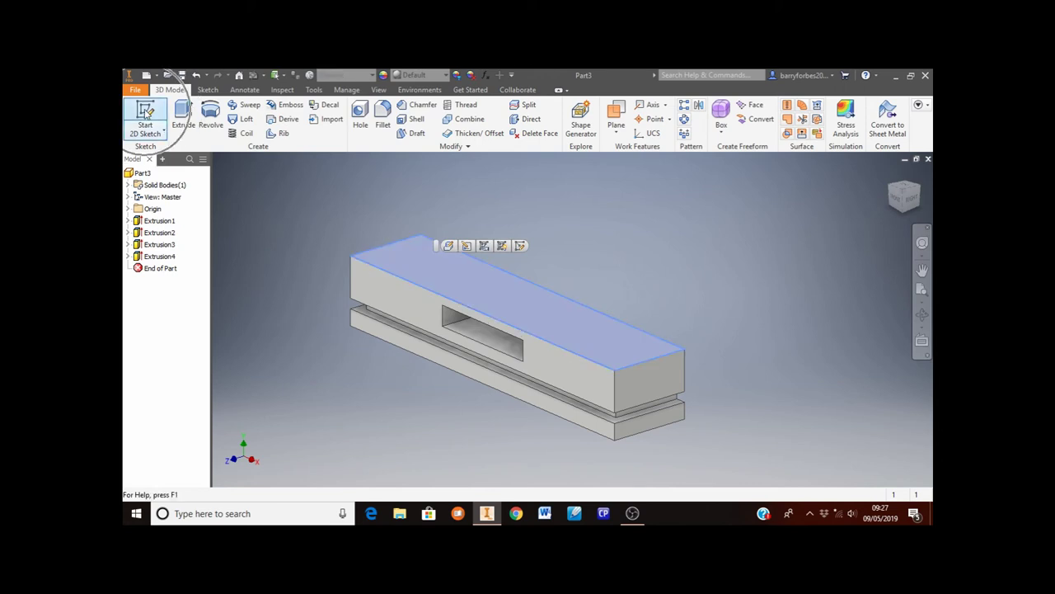
{"action": "left_click", "coordinate": [146, 113]}
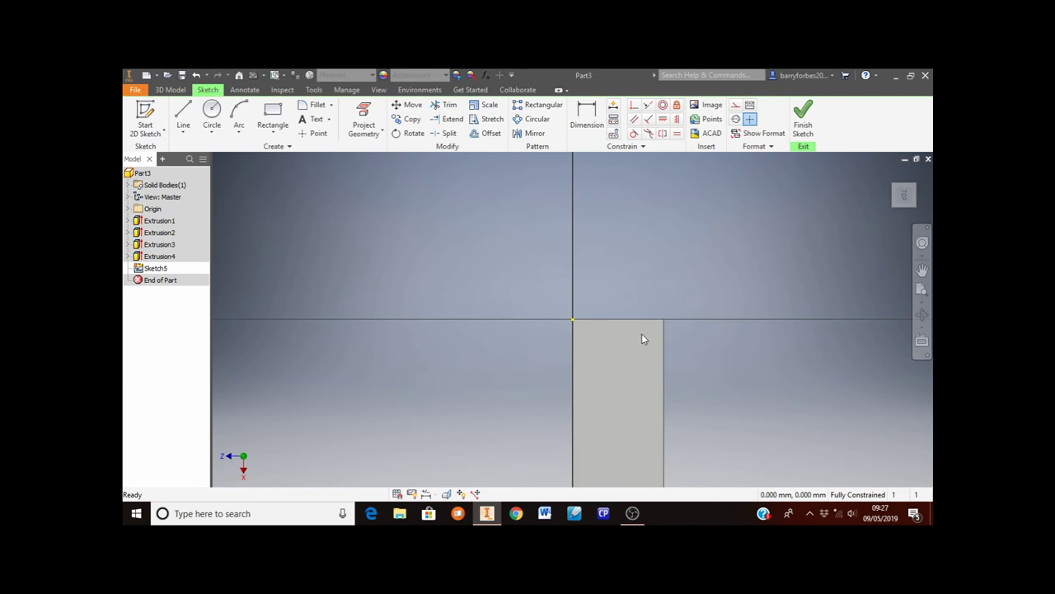
{"action": "mouse_move", "coordinate": [905, 194]}
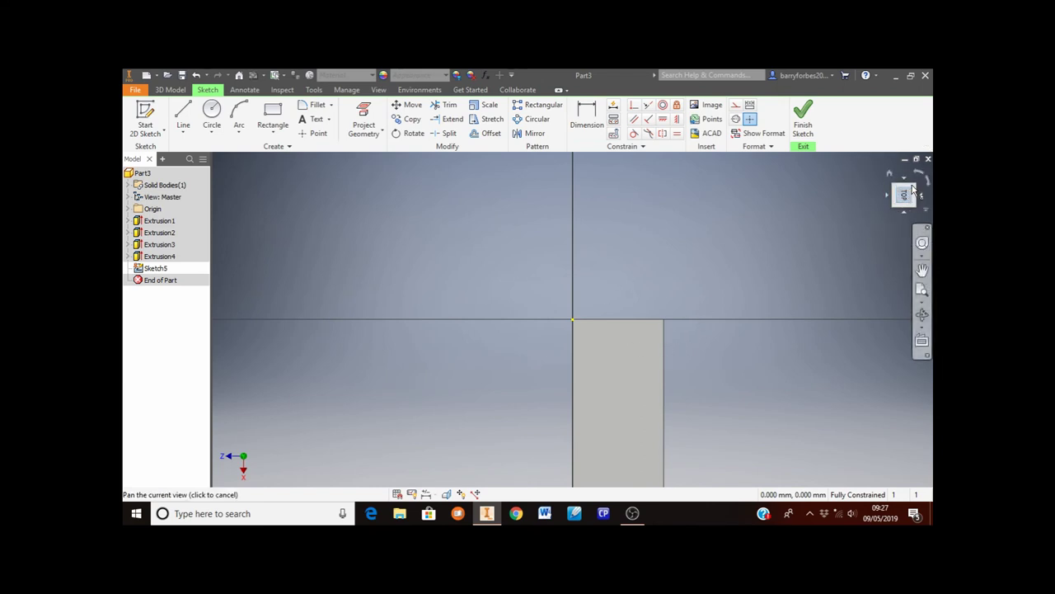
{"action": "left_click", "coordinate": [917, 175]}
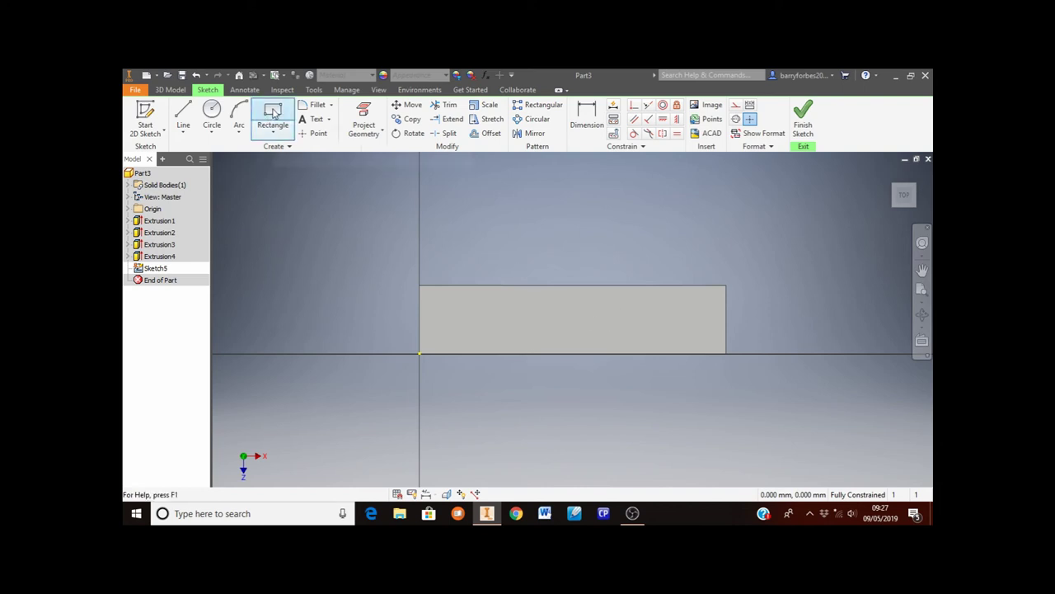
Step: Sketch a rectangle about 415 by 216 mm inside the top face, near the middle of its length
{"action": "left_click", "coordinate": [273, 112]}
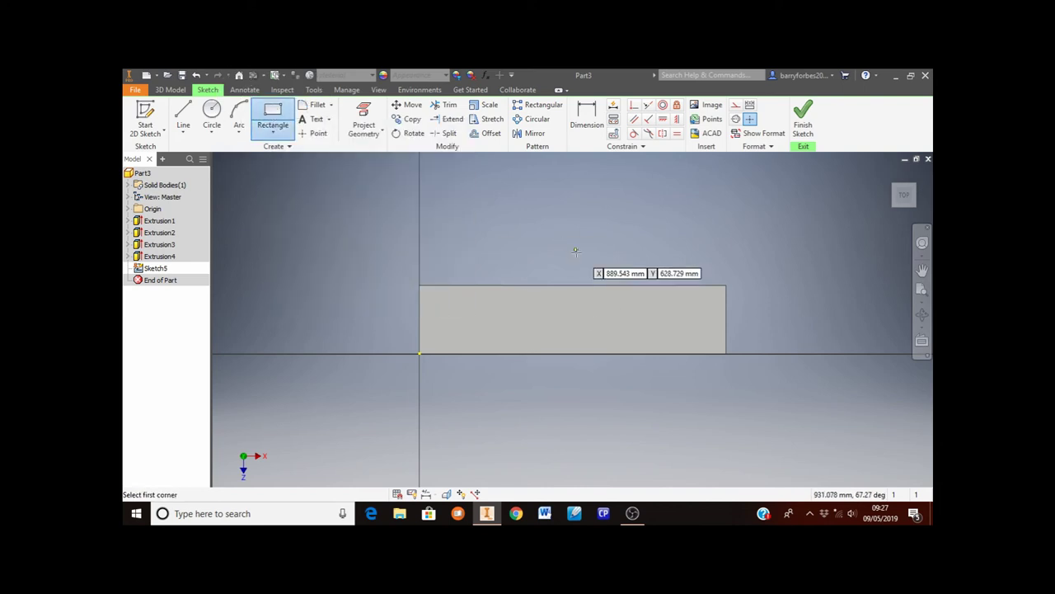
{"action": "left_click", "coordinate": [533, 298]}
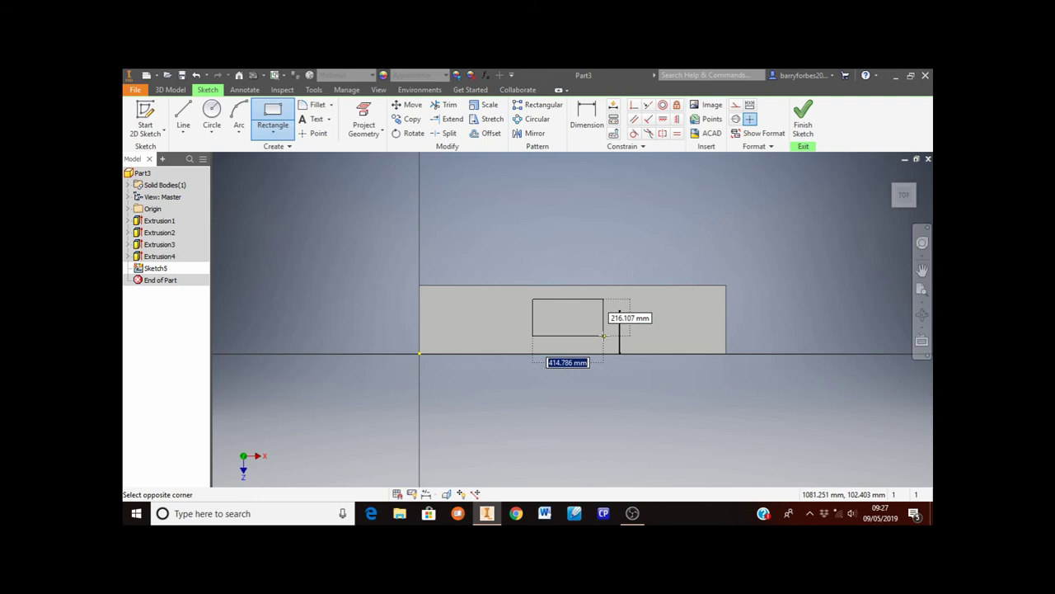
{"action": "left_click", "coordinate": [602, 335]}
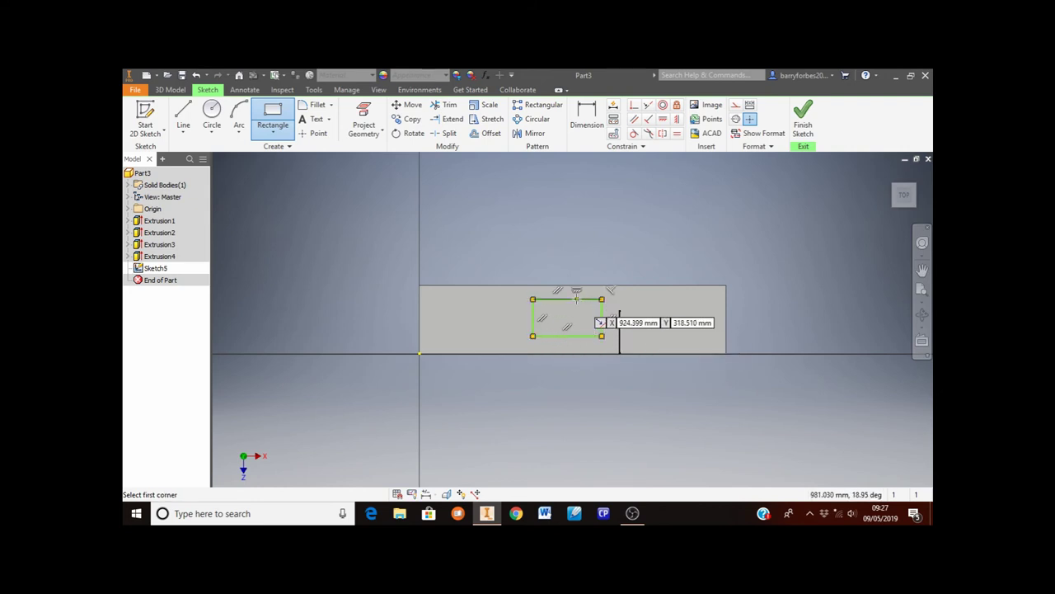
Step: Dimension the distance from the block's left end to the rectangle's nearest short side and set it to 715 mm
{"action": "left_click", "coordinate": [584, 125]}
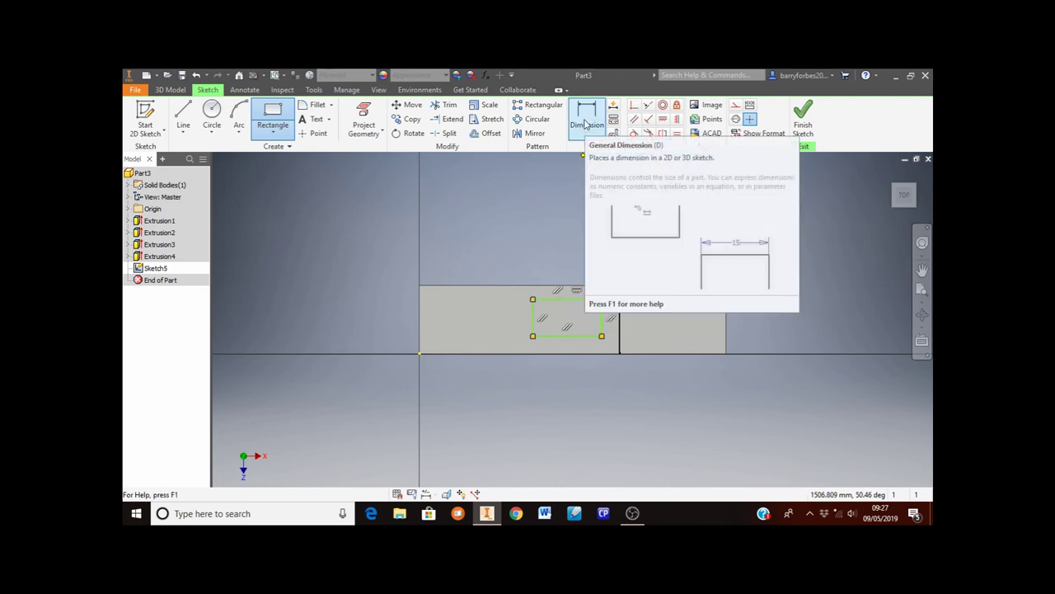
{"action": "left_click", "coordinate": [534, 313]}
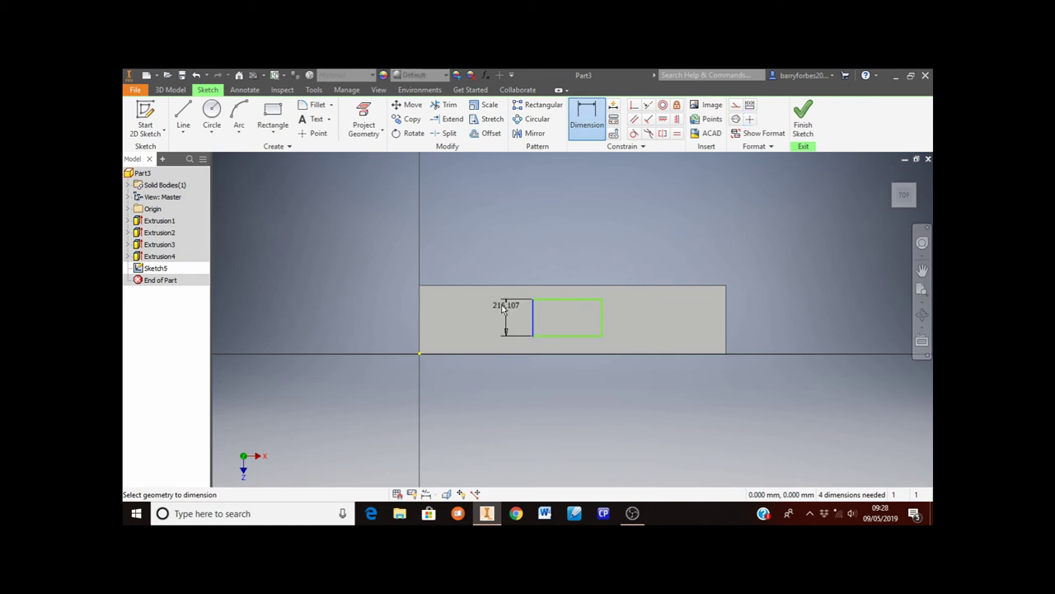
{"action": "left_click", "coordinate": [419, 311]}
{"action": "left_click", "coordinate": [487, 237]}
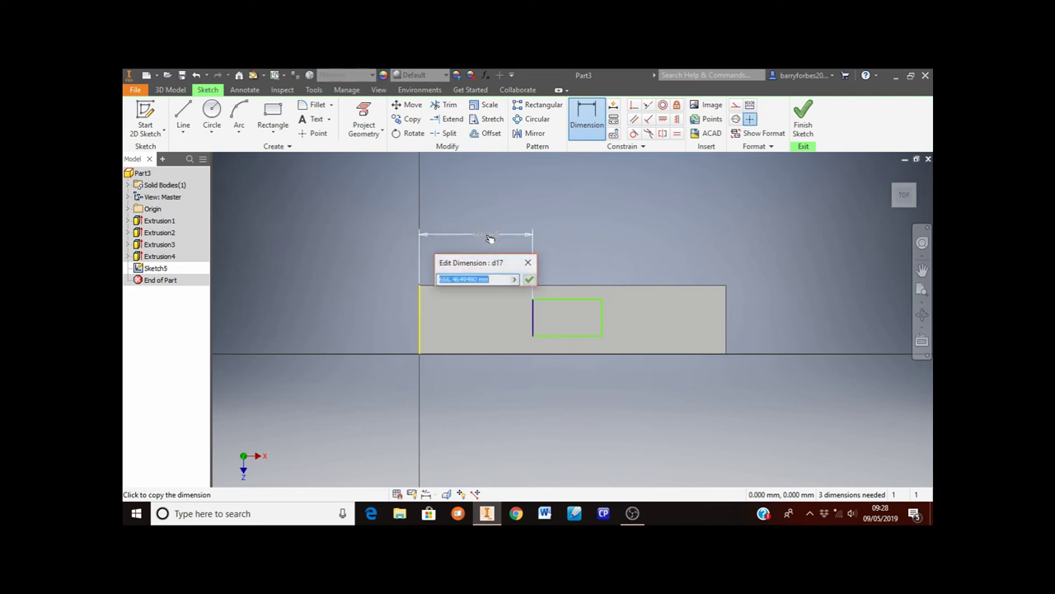
{"action": "type", "text": "715"}
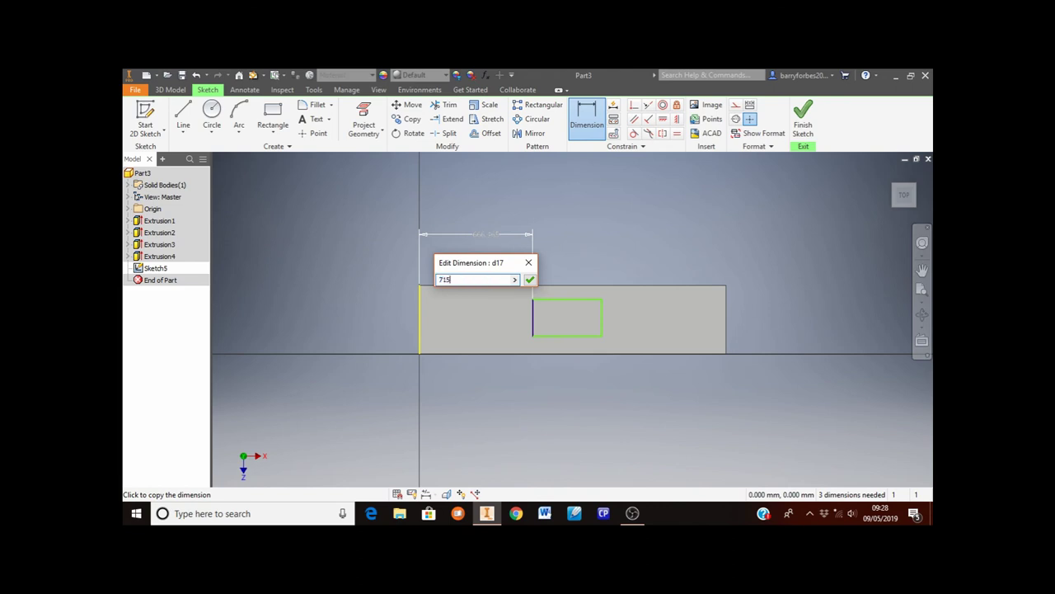
{"action": "key", "text": "Return"}
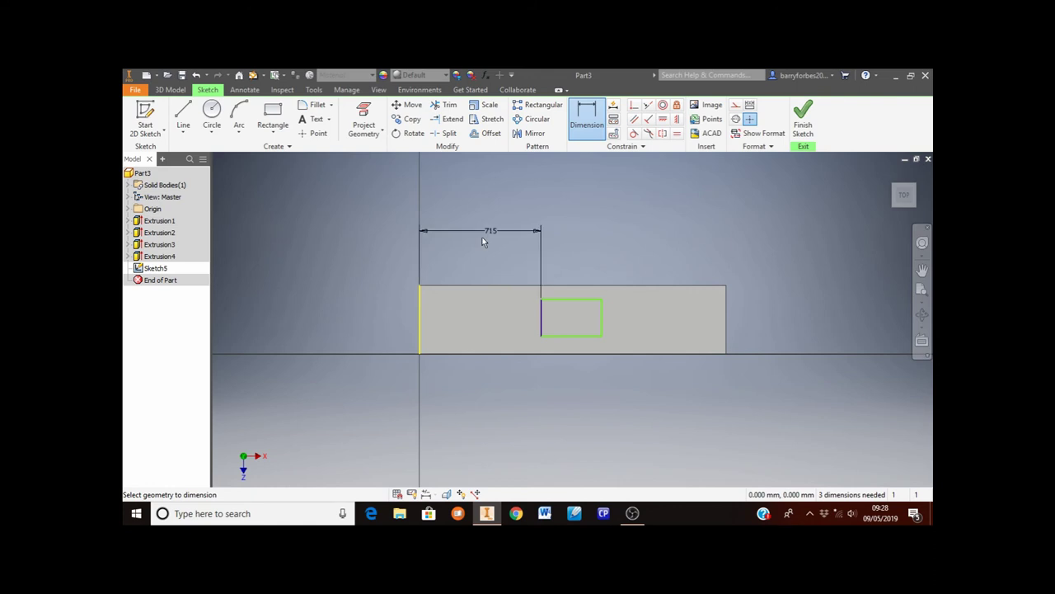
Step: Dimension the length of the top-face rectangle along the block and set it to 350 mm
{"action": "left_click", "coordinate": [557, 300]}
{"action": "left_click", "coordinate": [571, 233]}
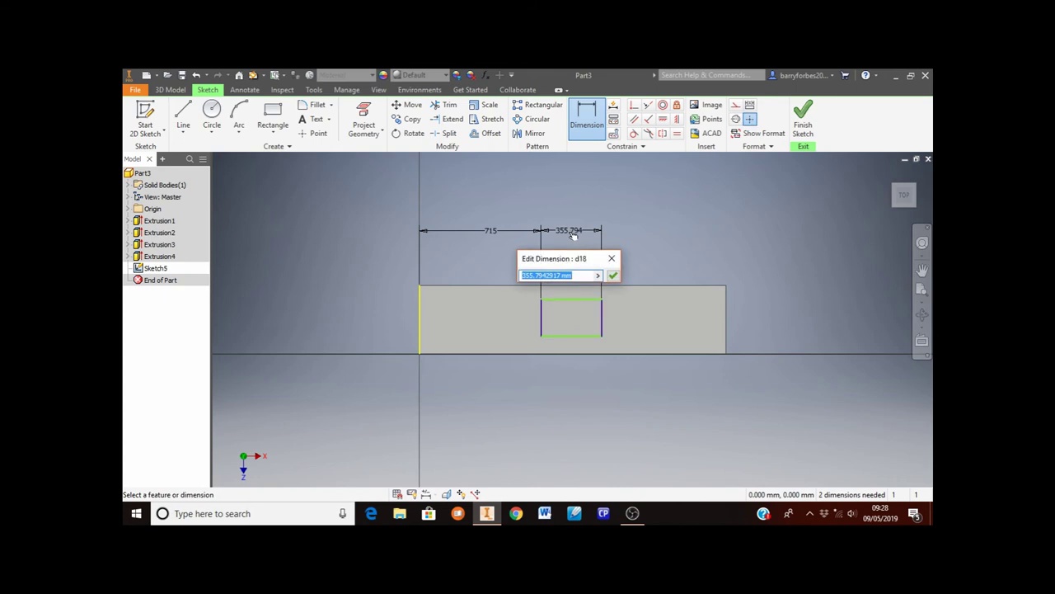
{"action": "type", "text": "350"}
{"action": "key", "text": "Return"}
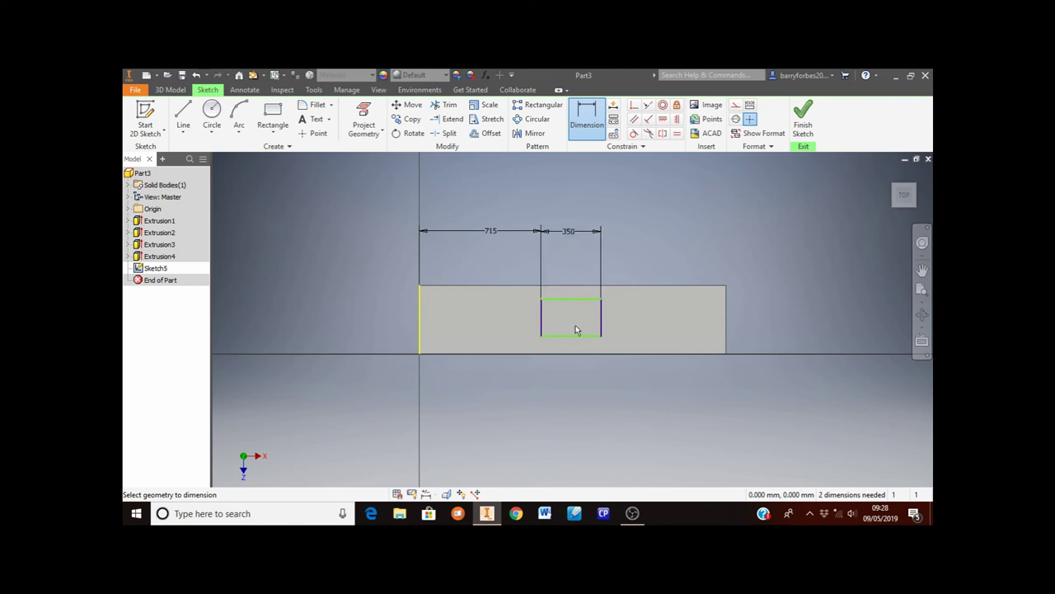
Step: Dimension the gap between the rectangle and the block's front edge and set it to 100 mm
{"action": "left_click", "coordinate": [635, 356]}
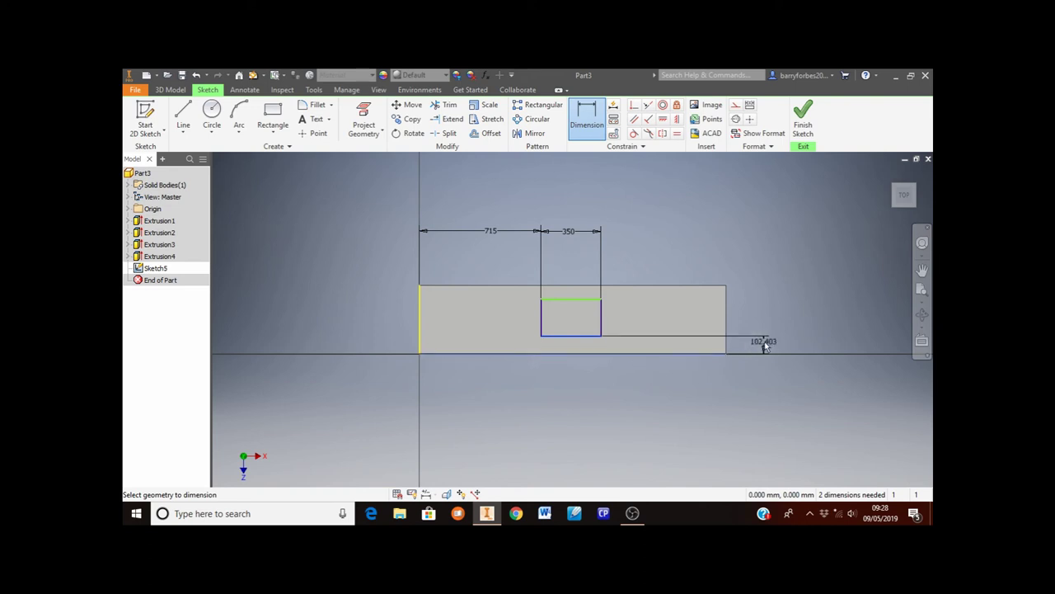
{"action": "left_click", "coordinate": [765, 347]}
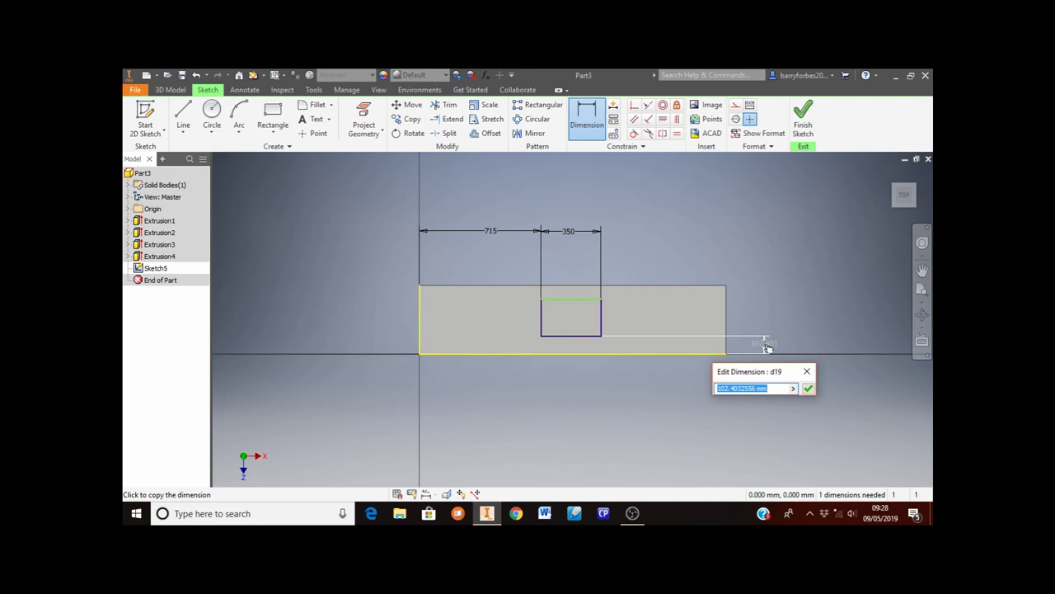
{"action": "type", "text": "100"}
{"action": "key", "text": "Return"}
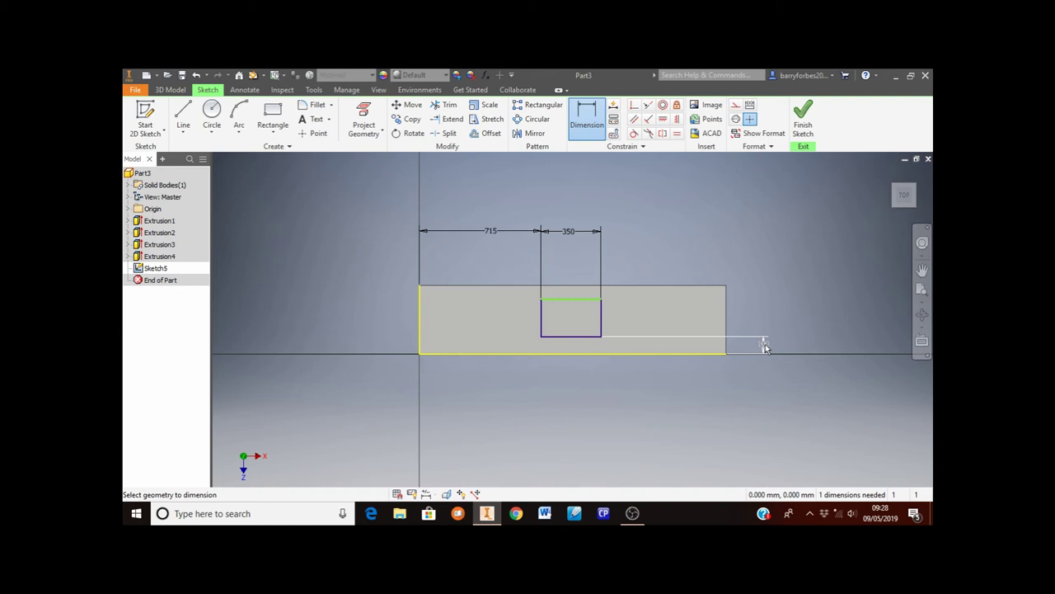
Step: Dimension the rectangle's front-to-back width and set it to 200 mm
{"action": "left_click", "coordinate": [602, 326]}
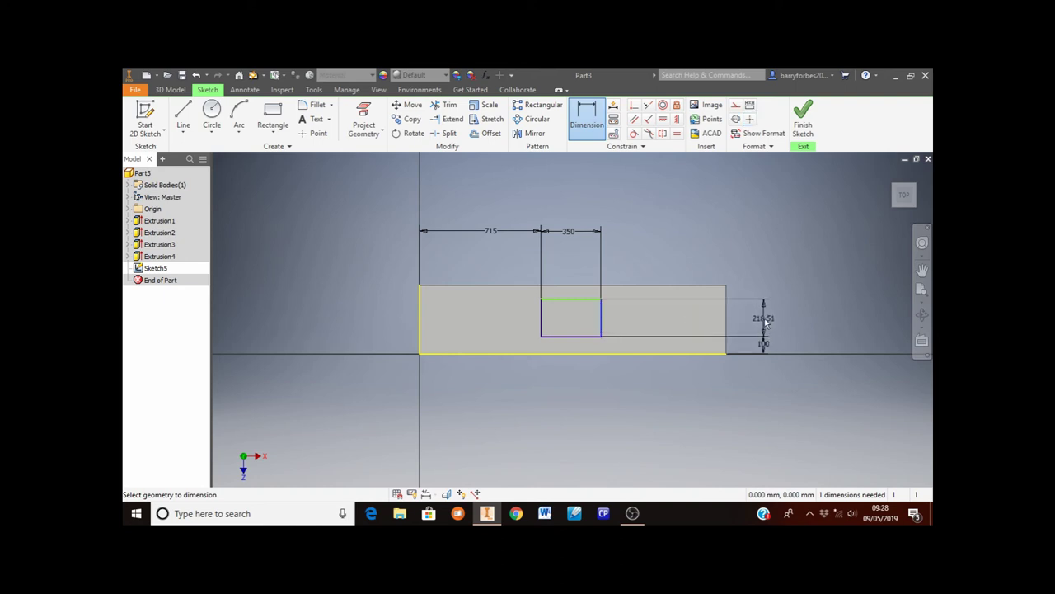
{"action": "left_click", "coordinate": [765, 324]}
{"action": "type", "text": "200"}
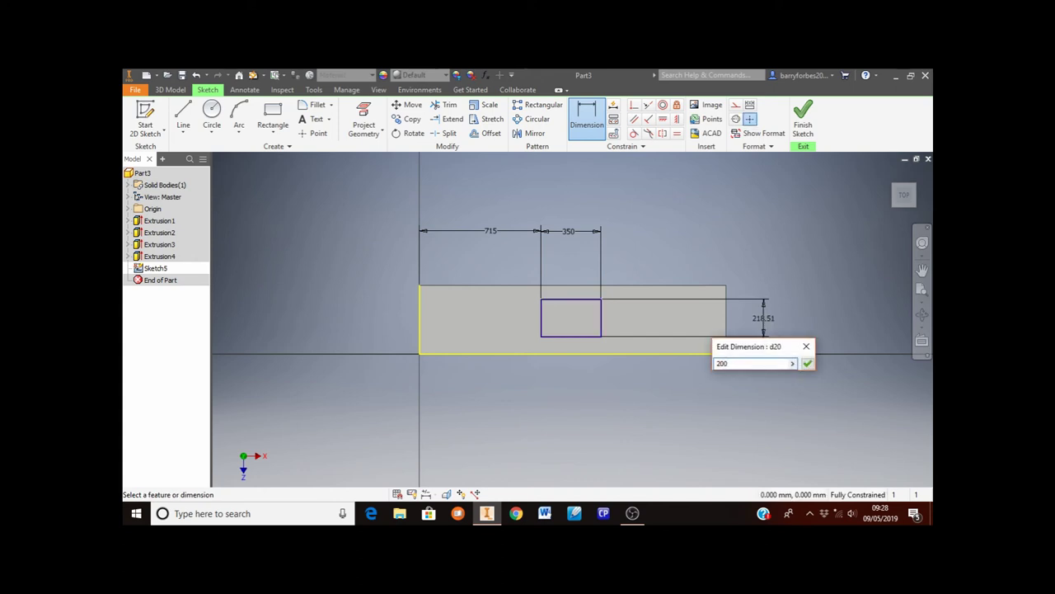
{"action": "key", "text": "Return"}
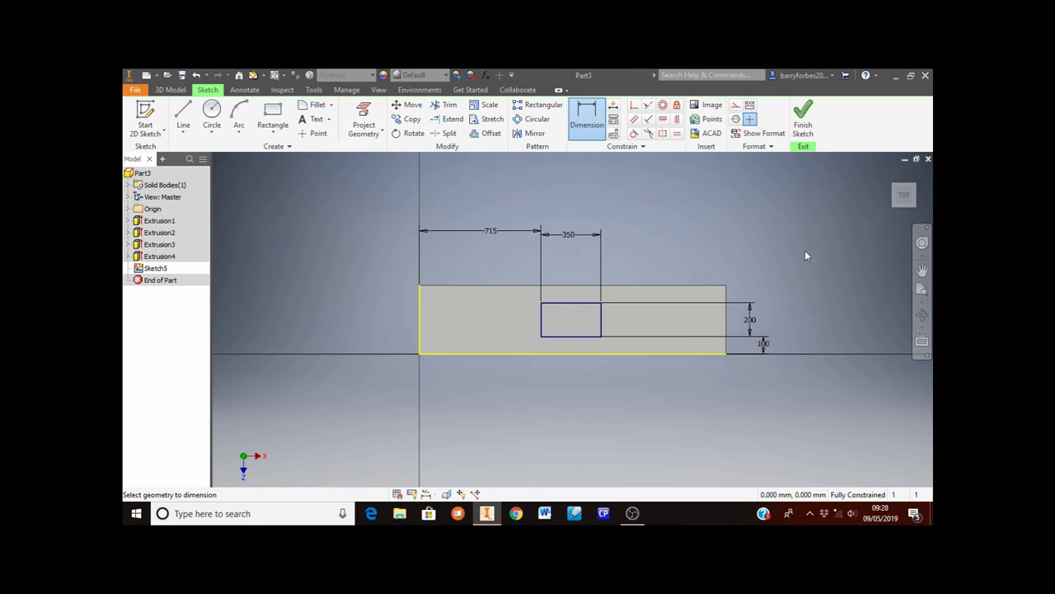
Step: Finish the sketch and cut-extrude the 350 by 200 mm rectangle 3 mm down into the block's top face
{"action": "left_click", "coordinate": [803, 128]}
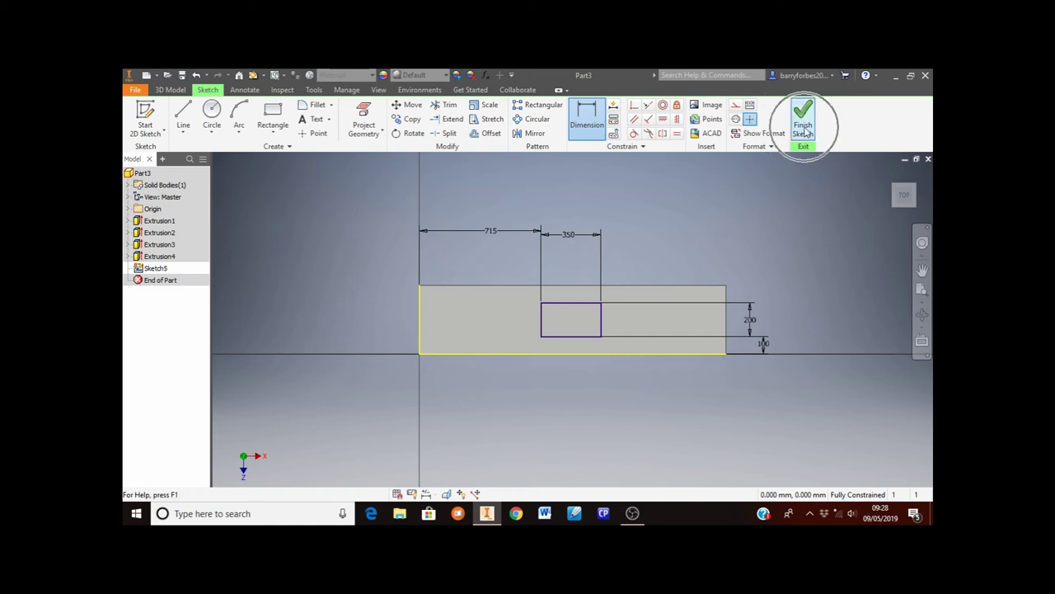
{"action": "left_click", "coordinate": [804, 128]}
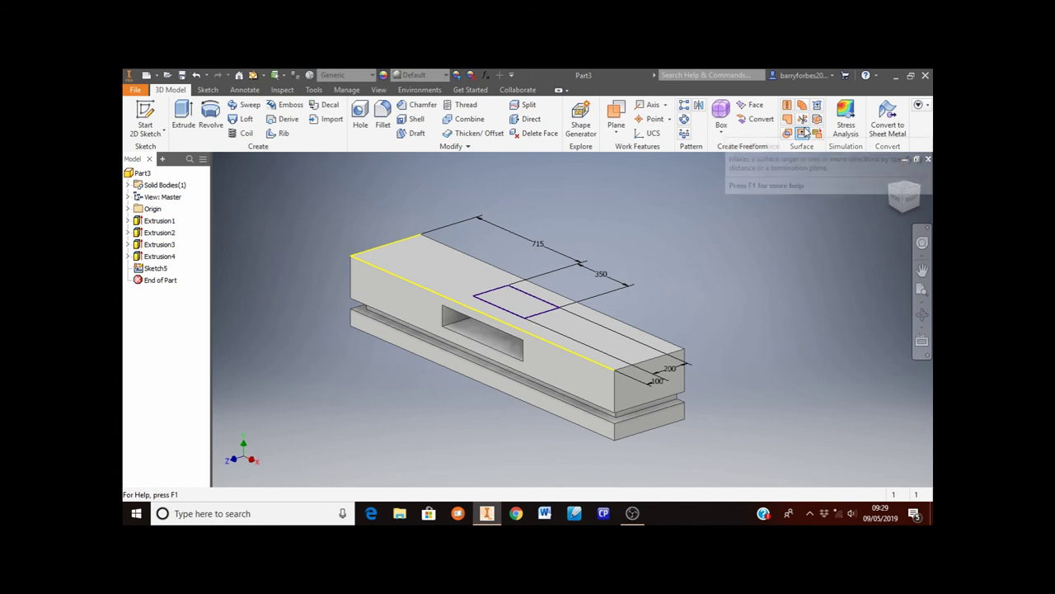
{"action": "left_click", "coordinate": [509, 305]}
{"action": "left_click", "coordinate": [184, 124]}
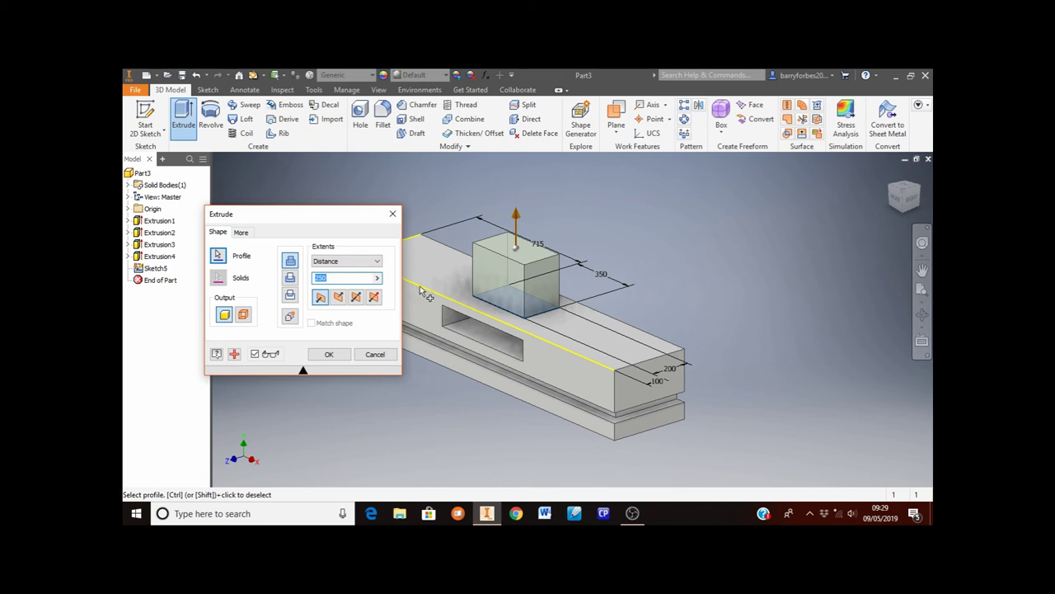
{"action": "left_click", "coordinate": [339, 299]}
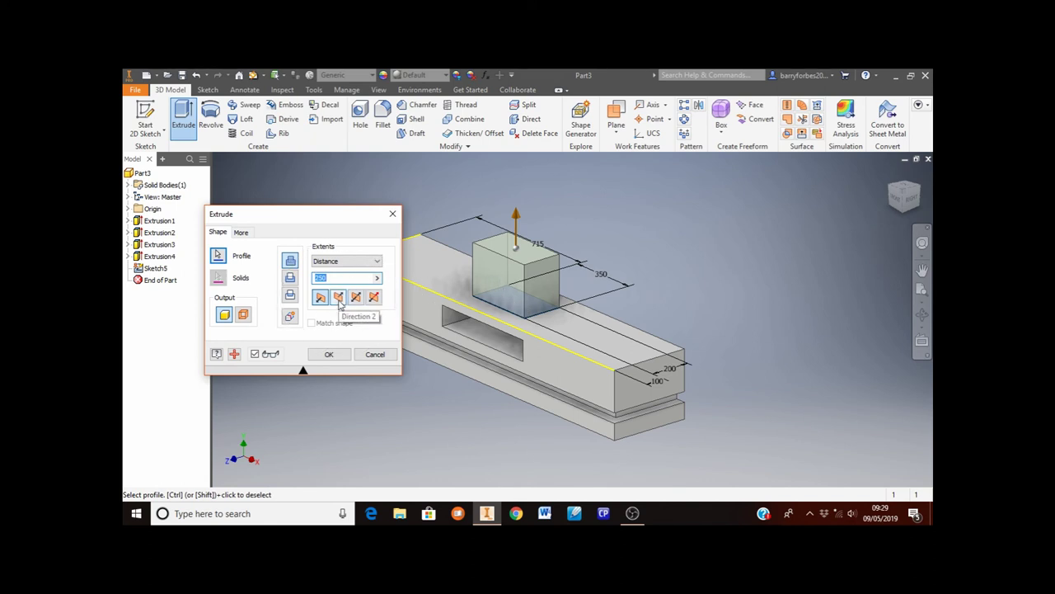
{"action": "left_click", "coordinate": [347, 278]}
{"action": "key", "text": "BackSpace"}
{"action": "key", "text": "BackSpace"}
{"action": "key", "text": "BackSpace"}
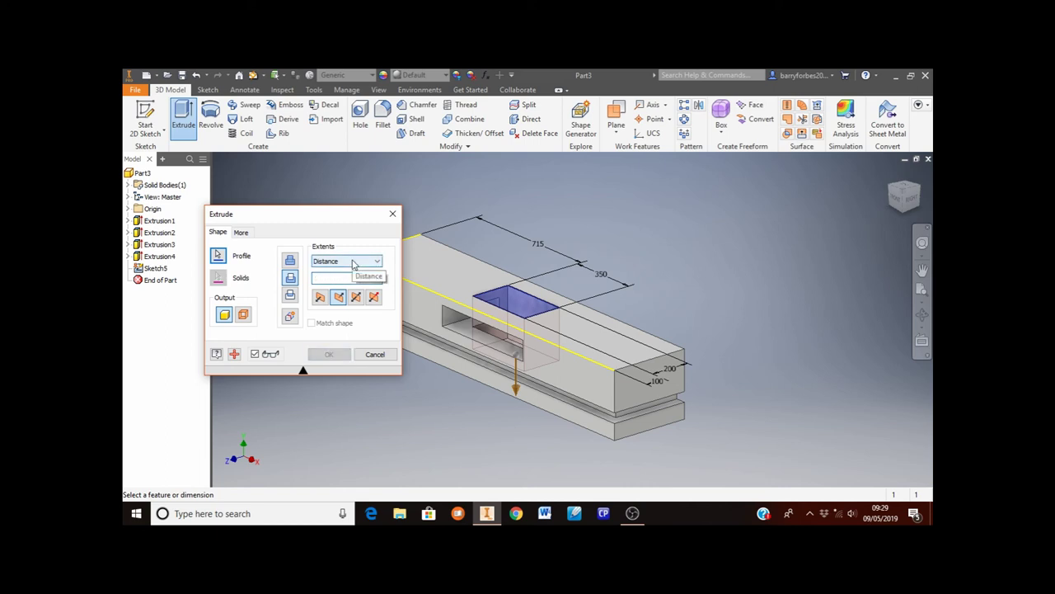
{"action": "type", "text": "3"}
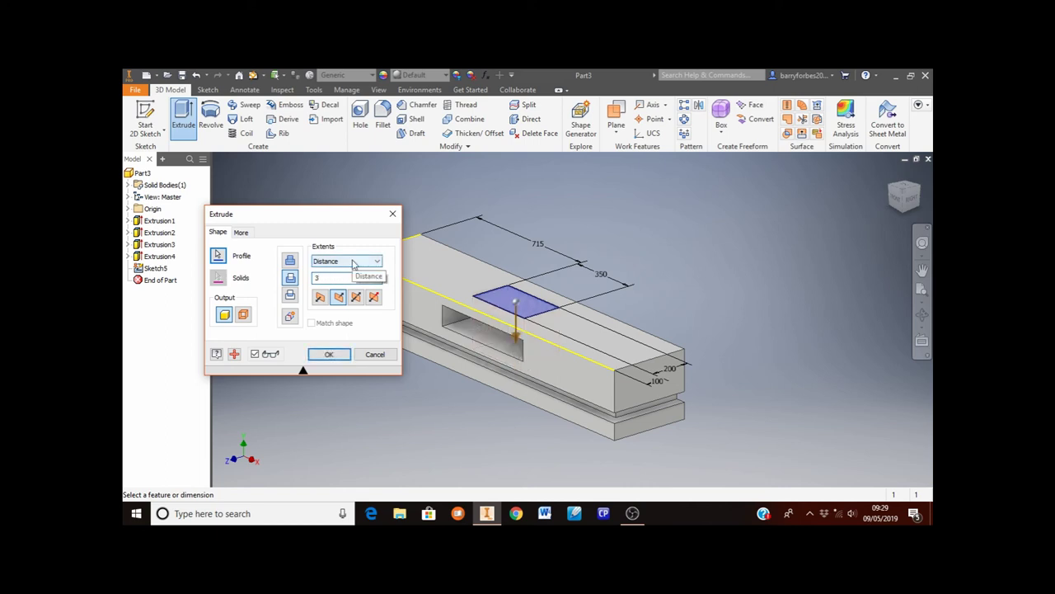
{"action": "left_click", "coordinate": [339, 355]}
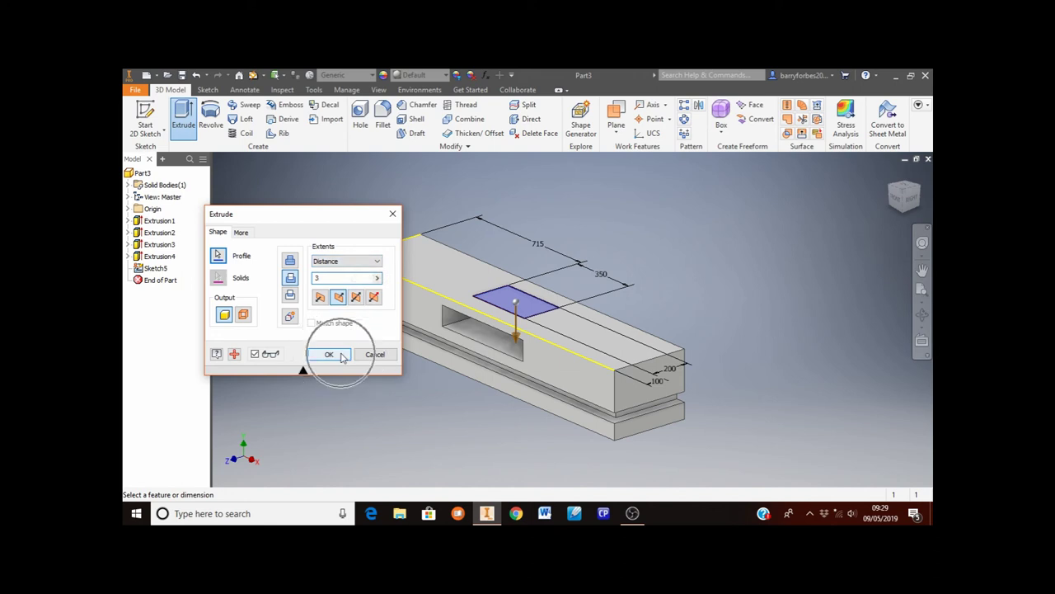
{"action": "left_click", "coordinate": [341, 356]}
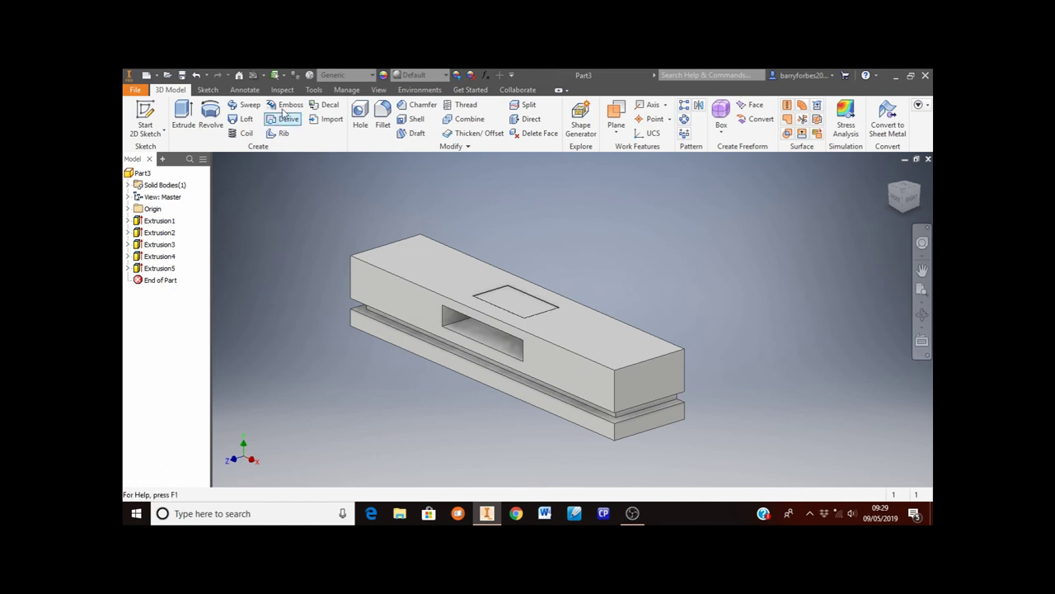
{"action": "left_click", "coordinate": [258, 92]}
{"action": "left_click", "coordinate": [282, 90]}
{"action": "left_click", "coordinate": [313, 91]}
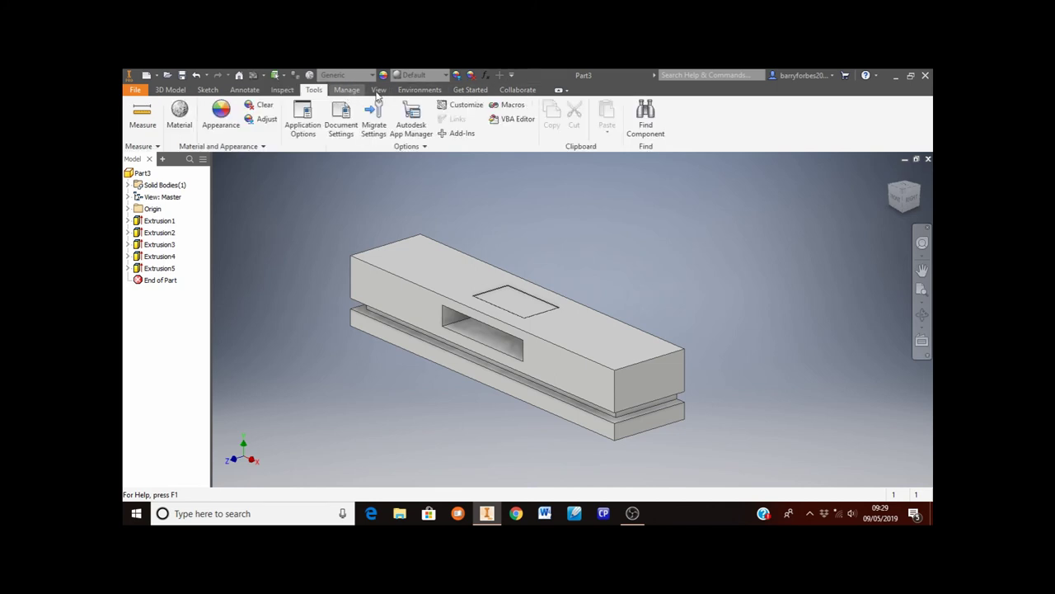
{"action": "left_click", "coordinate": [347, 91]}
{"action": "left_click", "coordinate": [376, 92]}
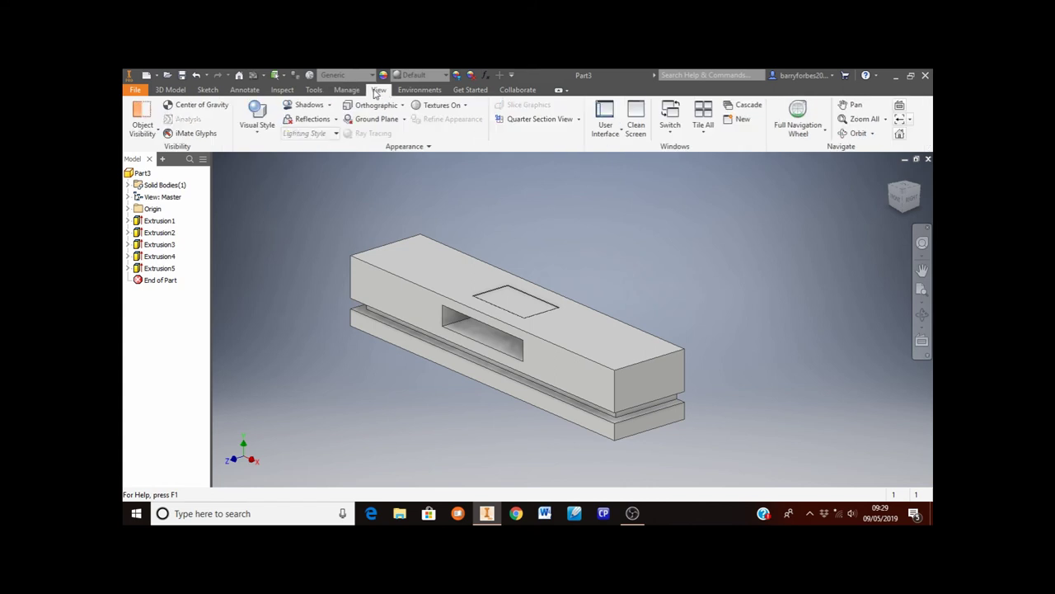
{"action": "left_click", "coordinate": [419, 93]}
{"action": "left_click", "coordinate": [468, 91]}
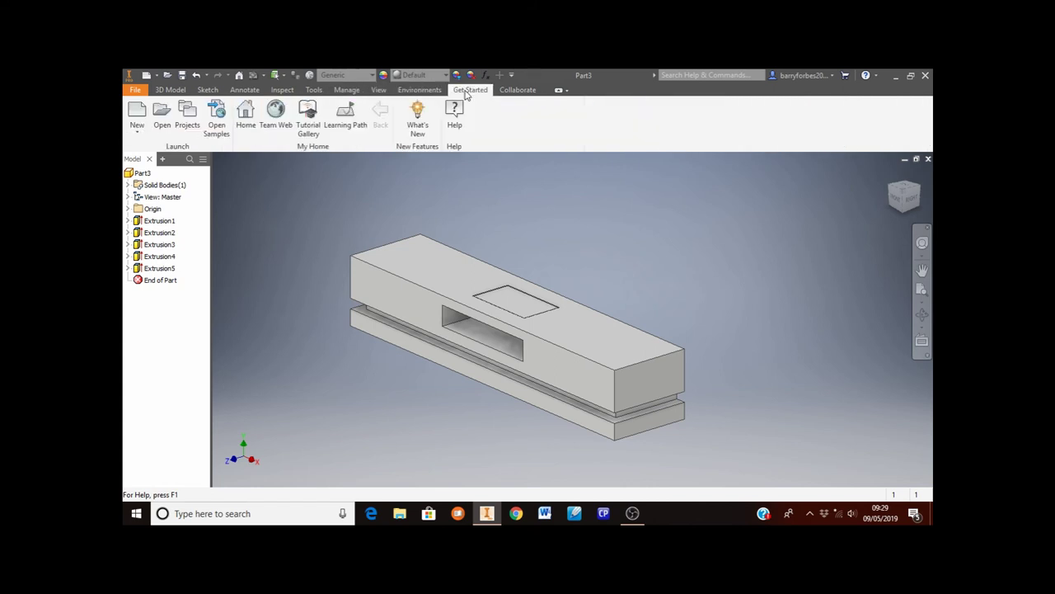
Step: Assign the Wood (Cherry) material from the Inventor Material Library to the whole part and close the material browser
{"action": "left_click", "coordinate": [314, 91]}
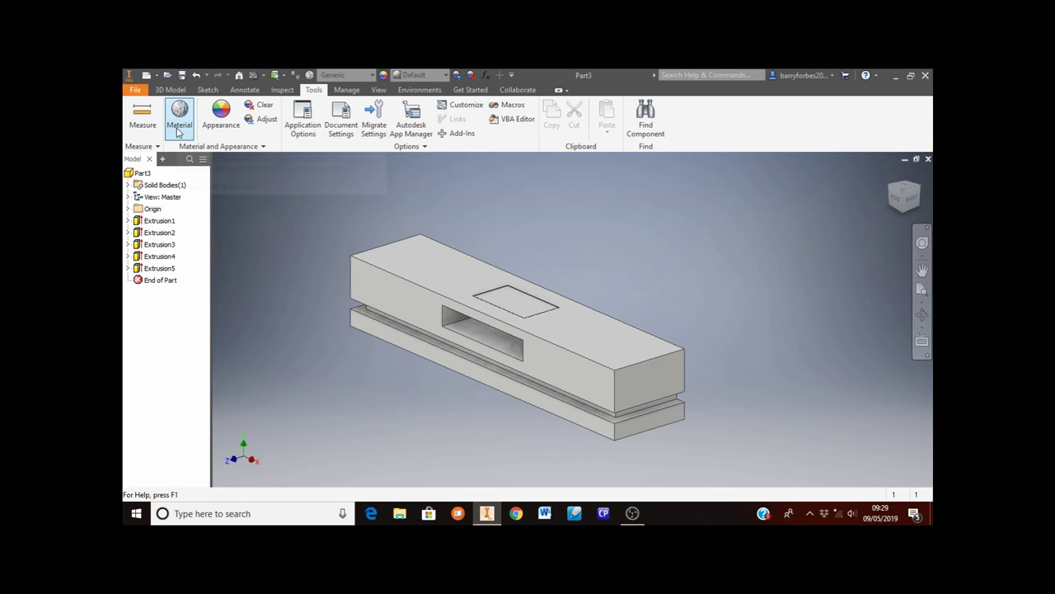
{"action": "left_click", "coordinate": [178, 128]}
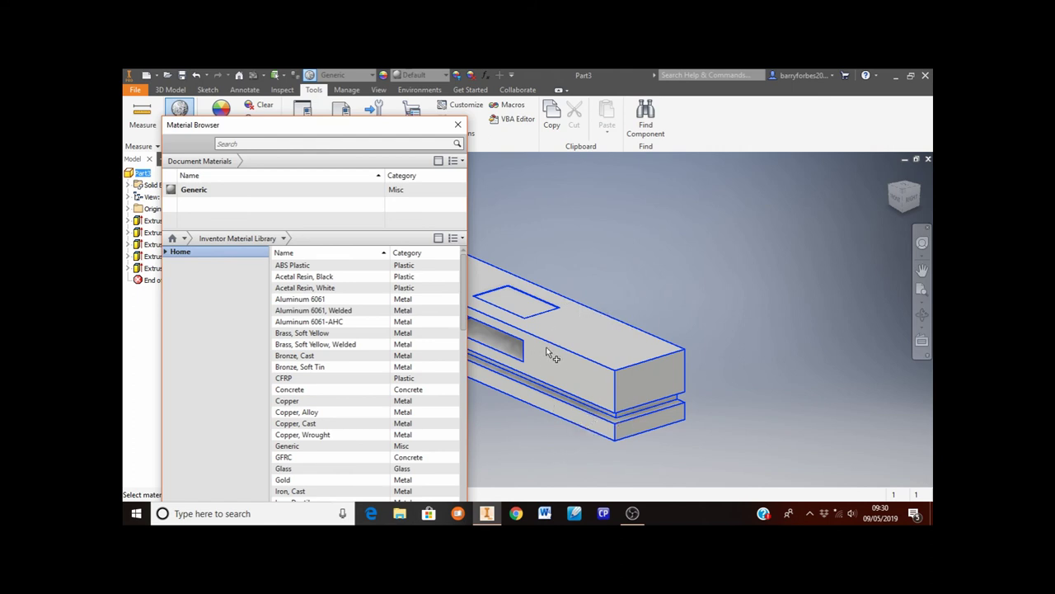
{"action": "left_click_drag", "start_coordinate": [463, 284], "coordinate": [464, 473]}
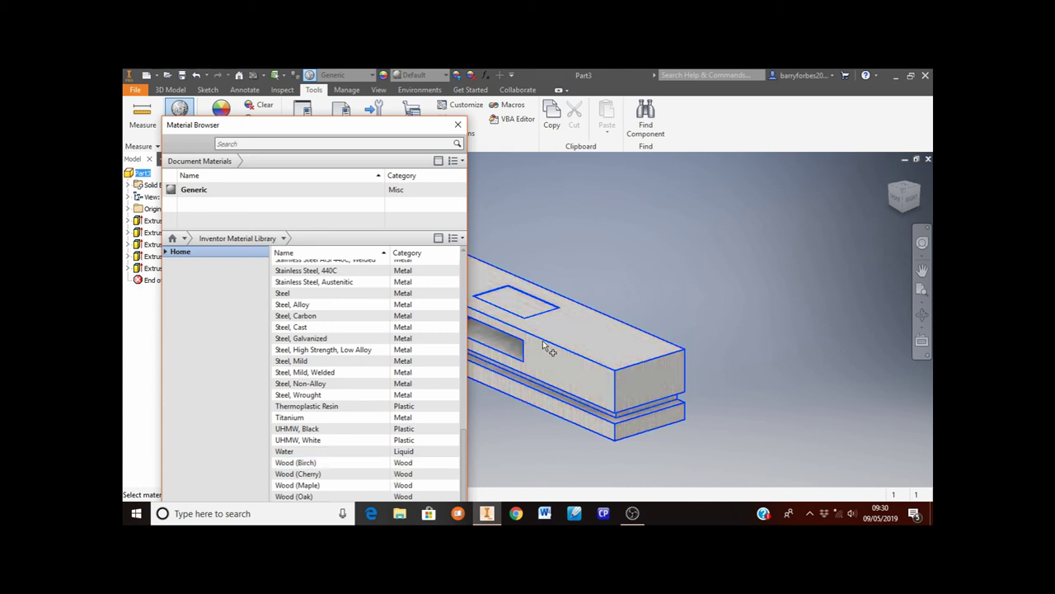
{"action": "middle_click_drag", "start_coordinate": [573, 292], "coordinate": [714, 285]}
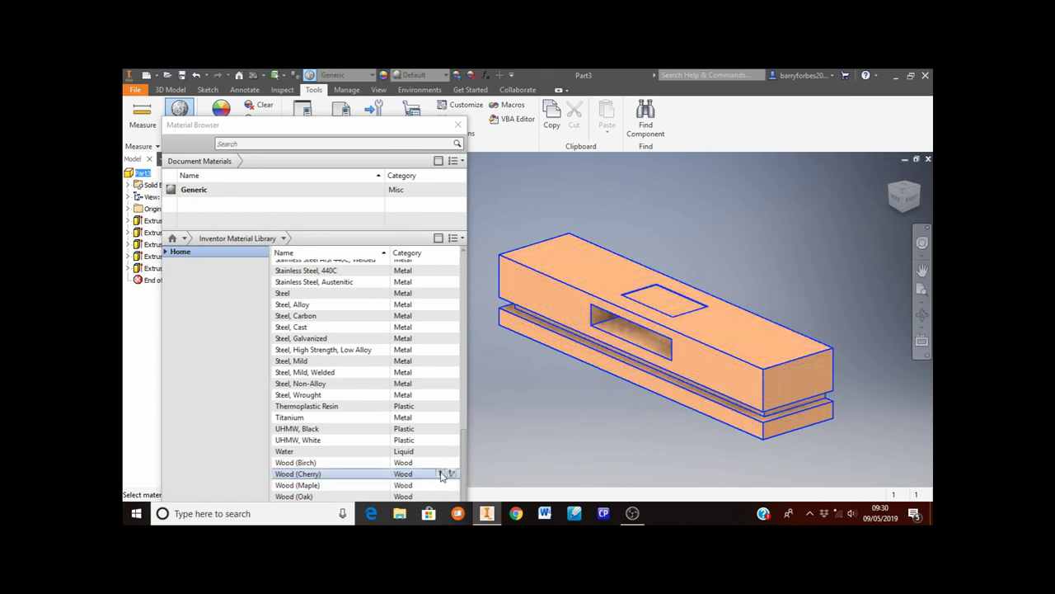
{"action": "left_click", "coordinate": [441, 475]}
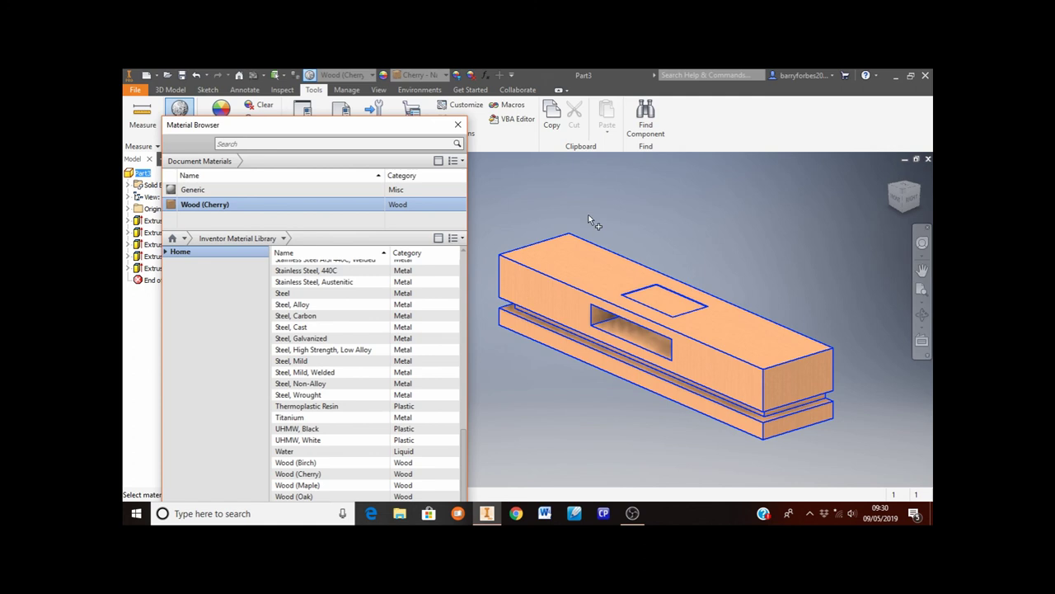
{"action": "left_click", "coordinate": [459, 124]}
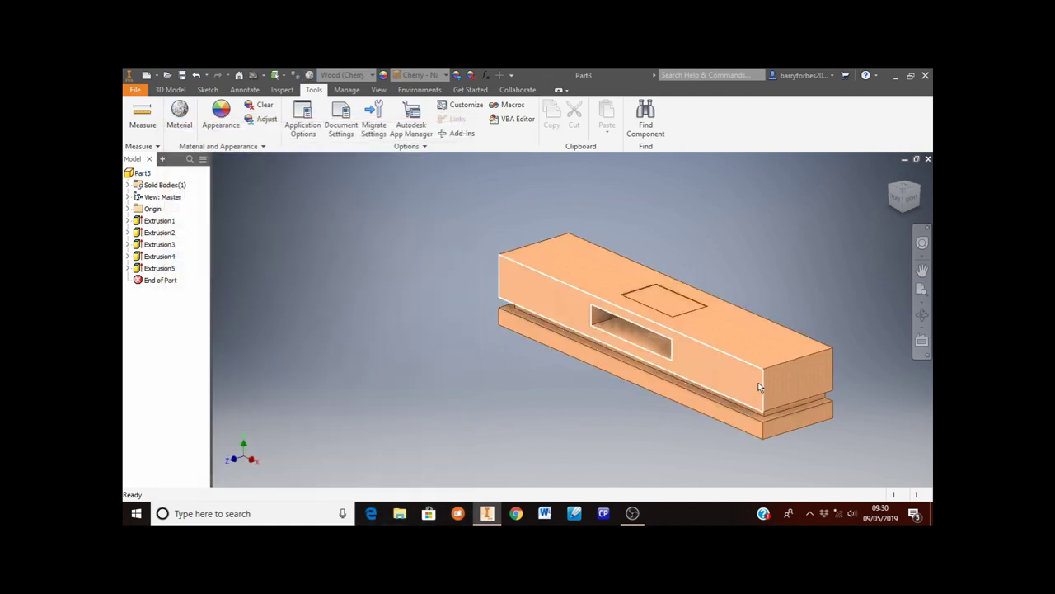
{"action": "scroll", "coordinate": [692, 401], "scroll_direction": "up", "scroll_amount": 3}
{"action": "scroll", "coordinate": [601, 412], "scroll_direction": "down", "scroll_amount": 3}
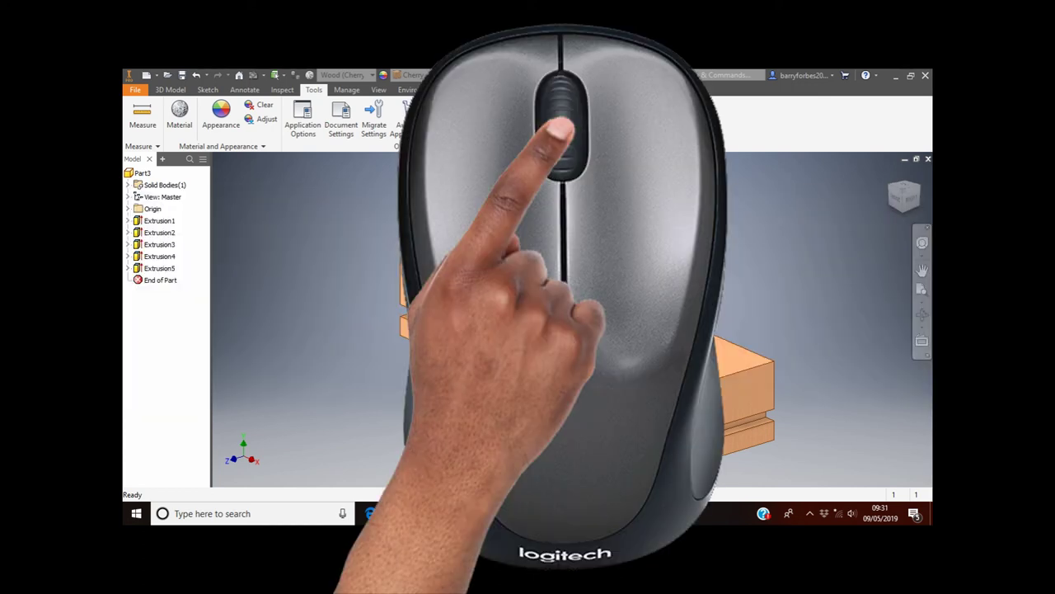
{"action": "middle_click_drag", "start_coordinate": [450, 407], "coordinate": [552, 408], "text": "shift"}
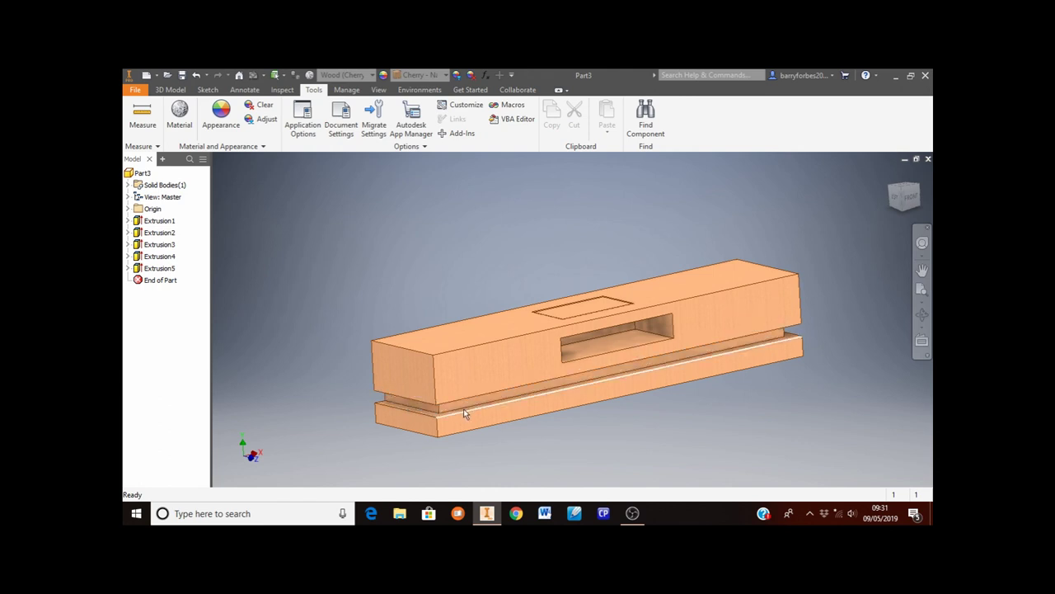
{"action": "middle_click_drag", "start_coordinate": [469, 407], "coordinate": [620, 378], "text": "shift"}
{"action": "middle_click_drag", "start_coordinate": [421, 415], "coordinate": [567, 395], "text": "shift"}
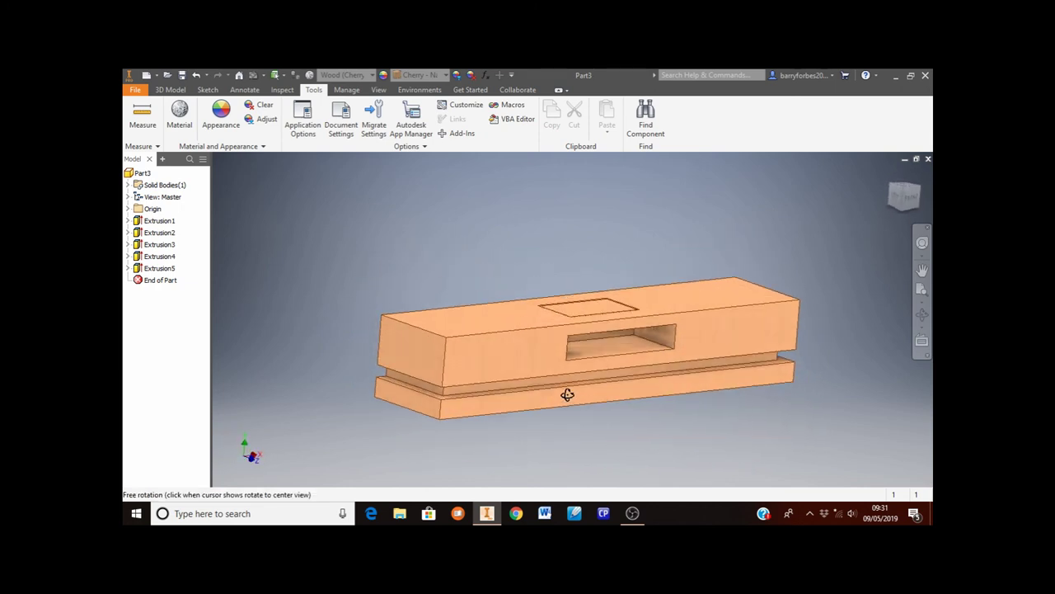
Step: Open the appearance browser and find the Smooth - Purple appearance in the Inventor Material Library
{"action": "left_click", "coordinate": [225, 122]}
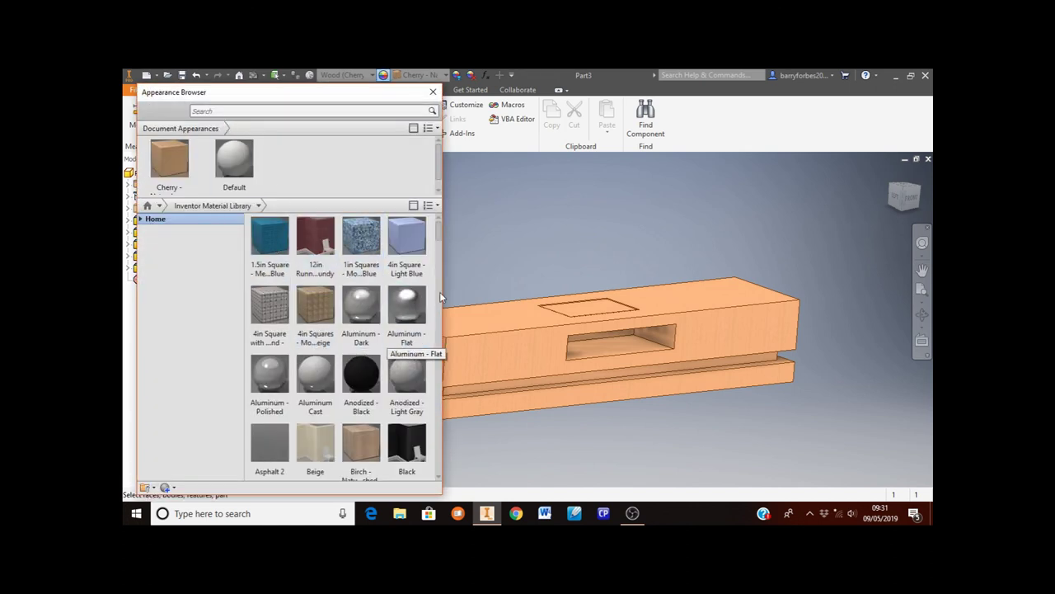
{"action": "scroll", "coordinate": [439, 229], "scroll_direction": "down", "scroll_amount": 1}
{"action": "scroll", "coordinate": [439, 228], "scroll_direction": "down", "scroll_amount": 4}
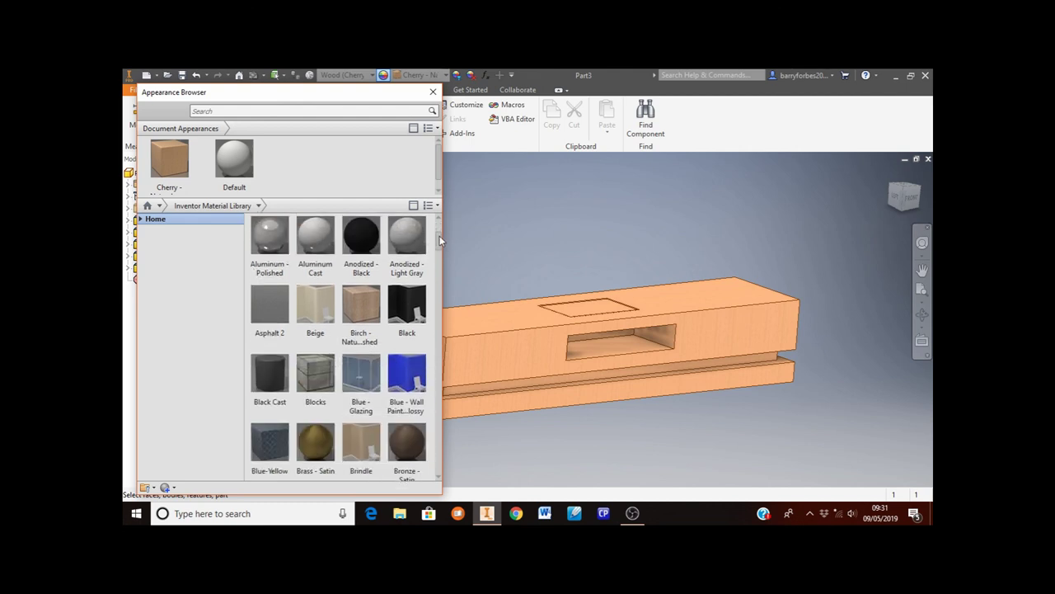
{"action": "left_click_drag", "start_coordinate": [439, 241], "coordinate": [444, 433]}
{"action": "left_click_drag", "start_coordinate": [444, 440], "coordinate": [445, 414]}
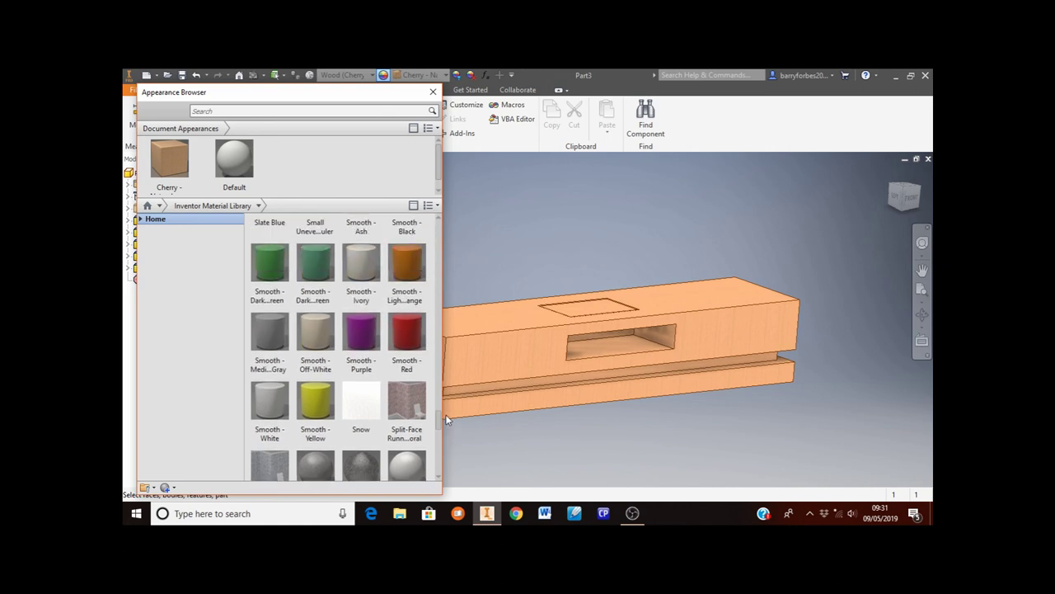
{"action": "left_click", "coordinate": [359, 343]}
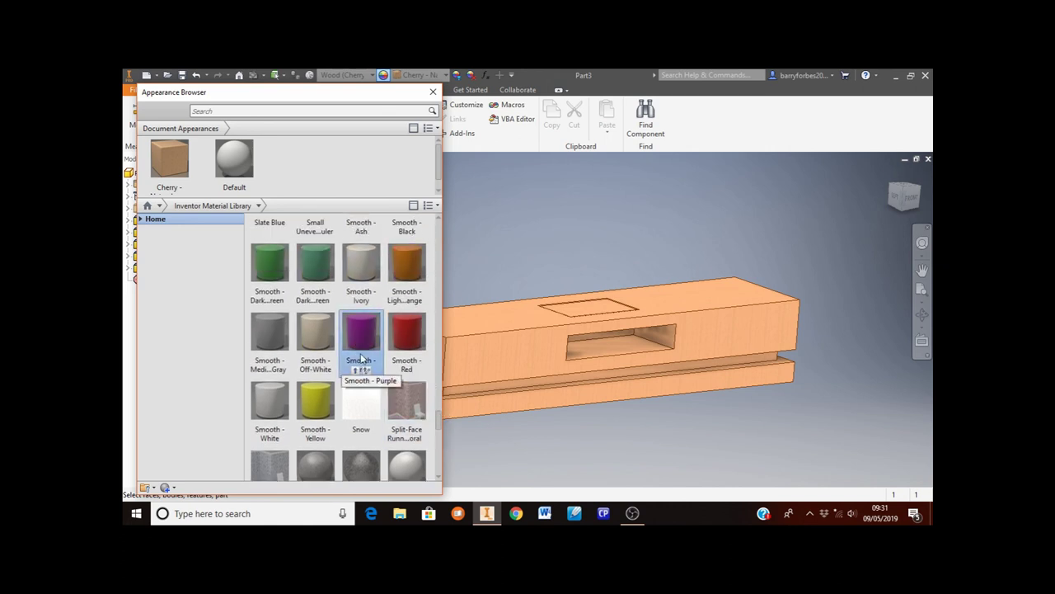
Step: Select the front and both end faces of the recessed band between the base and upper block, and apply Smooth - Purple to them
{"action": "middle_click_drag", "start_coordinate": [563, 441], "coordinate": [629, 424]}
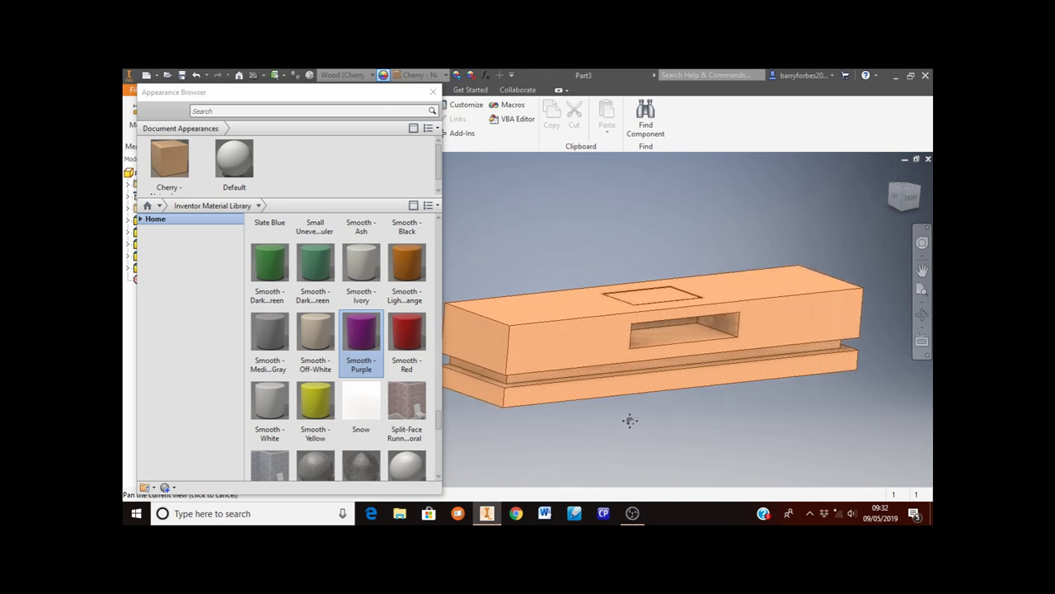
{"action": "left_click", "coordinate": [492, 375]}
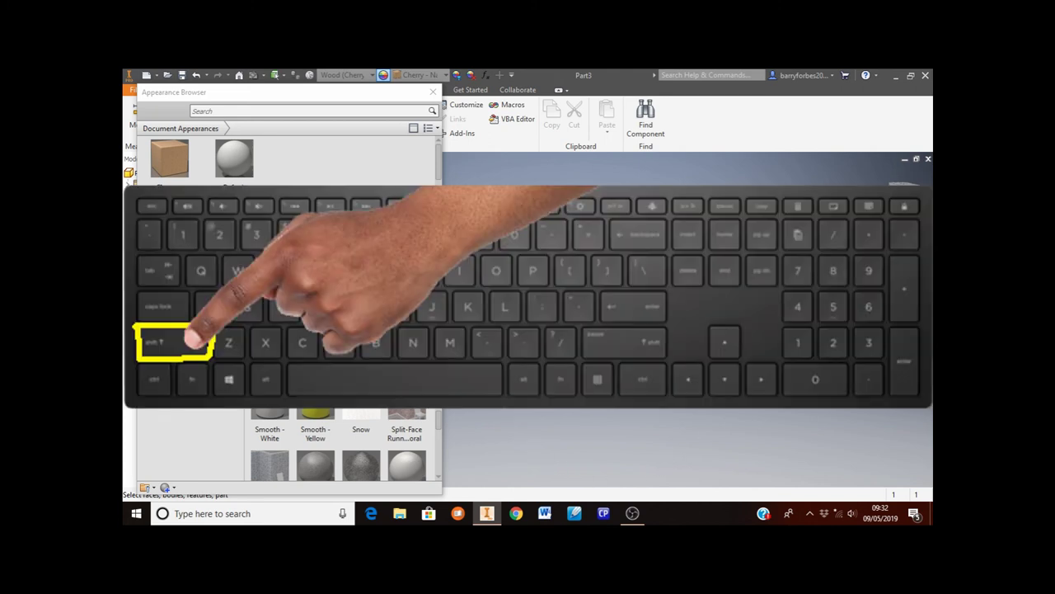
{"action": "left_click", "coordinate": [542, 377], "text": "shift"}
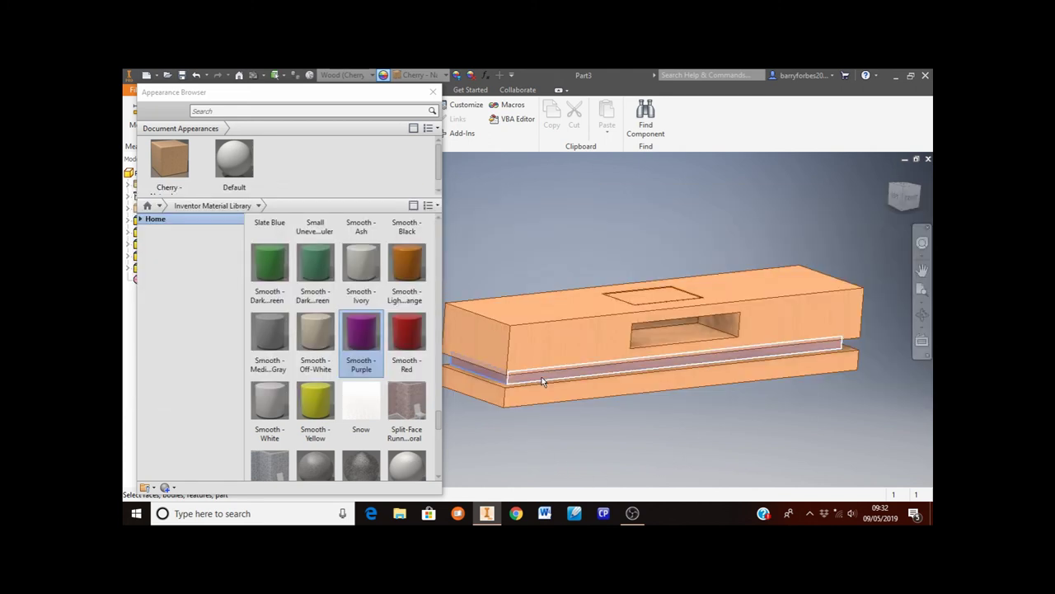
{"action": "middle_click_drag", "start_coordinate": [842, 418], "coordinate": [724, 411], "text": "shift"}
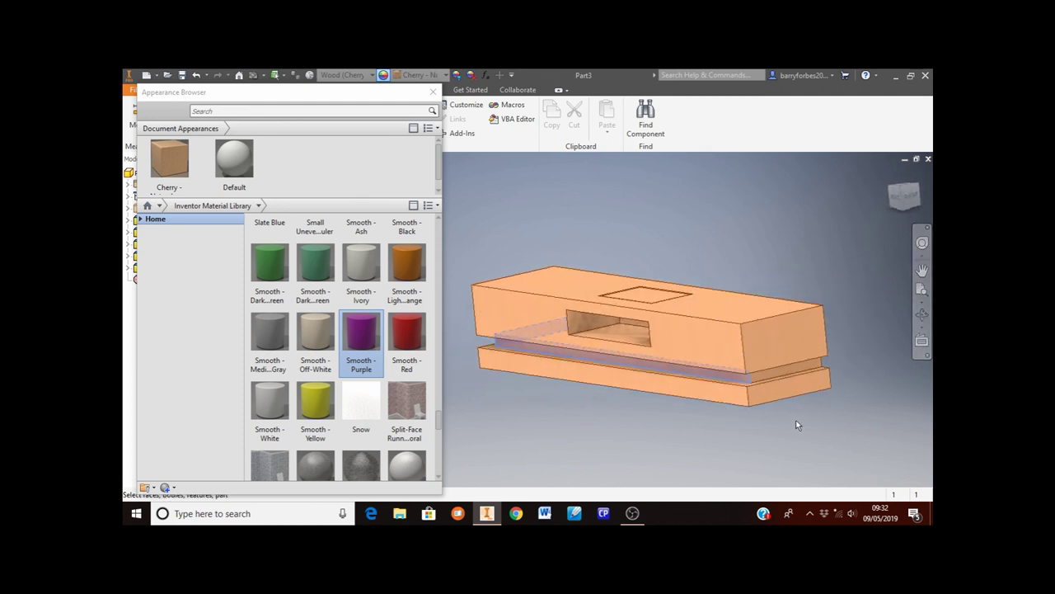
{"action": "left_click", "coordinate": [769, 374]}
{"action": "left_click", "coordinate": [363, 338]}
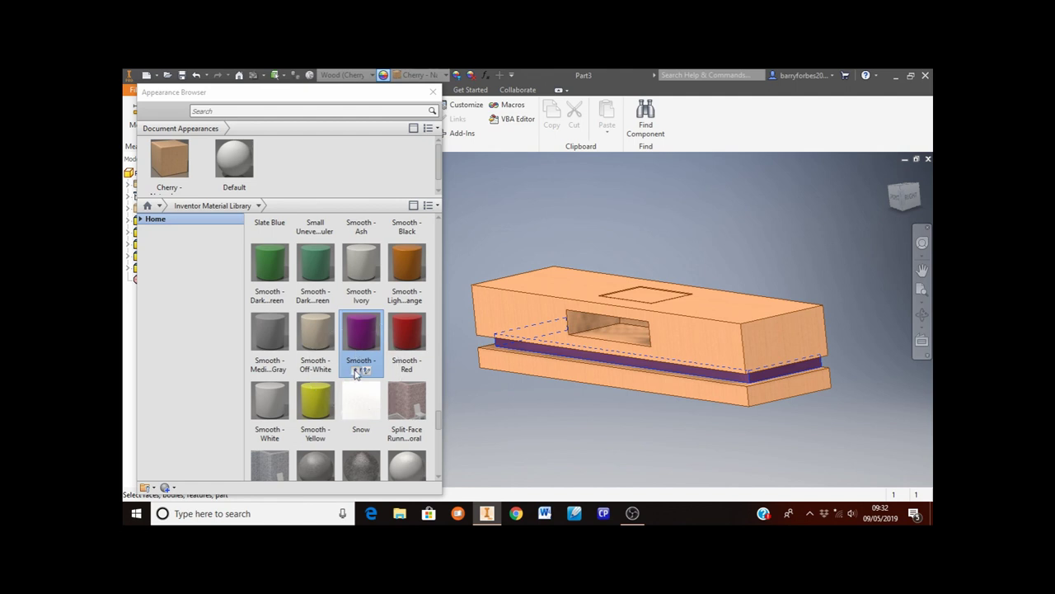
{"action": "left_click", "coordinate": [357, 371]}
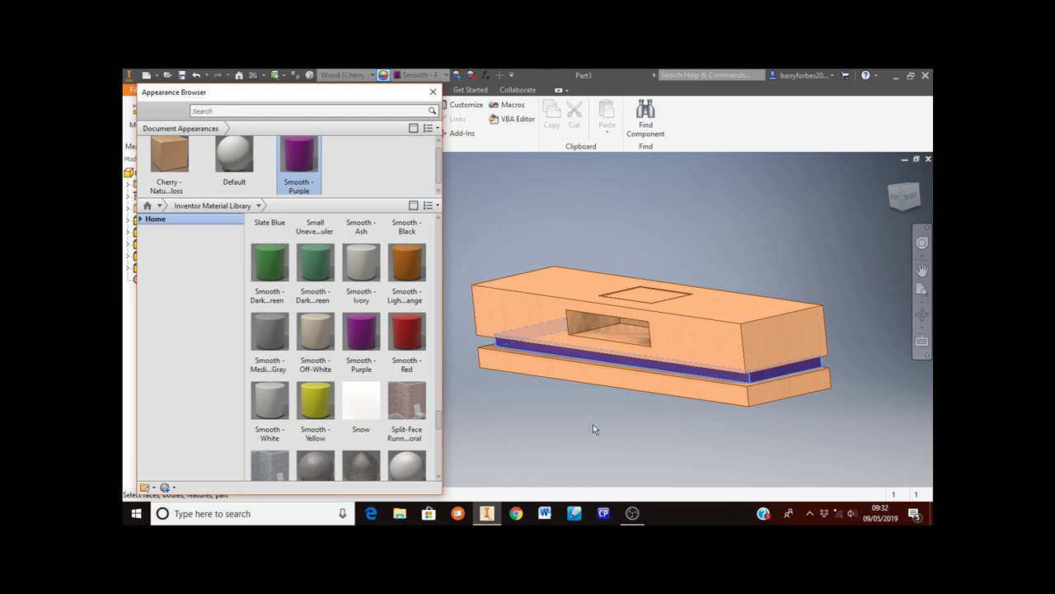
Step: Apply Smooth - Purple to all inner faces of the front recess, accept using the document's local copy, and close the appearance browser
{"action": "left_click", "coordinate": [579, 328]}
{"action": "left_click", "coordinate": [579, 328]}
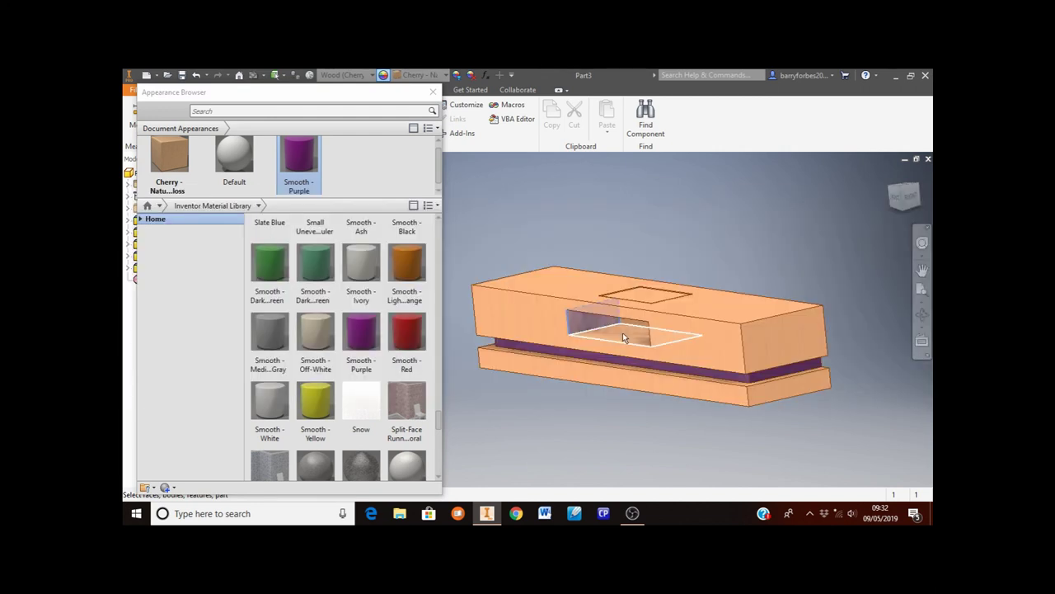
{"action": "middle_click_drag", "start_coordinate": [619, 411], "coordinate": [641, 391], "text": "shift"}
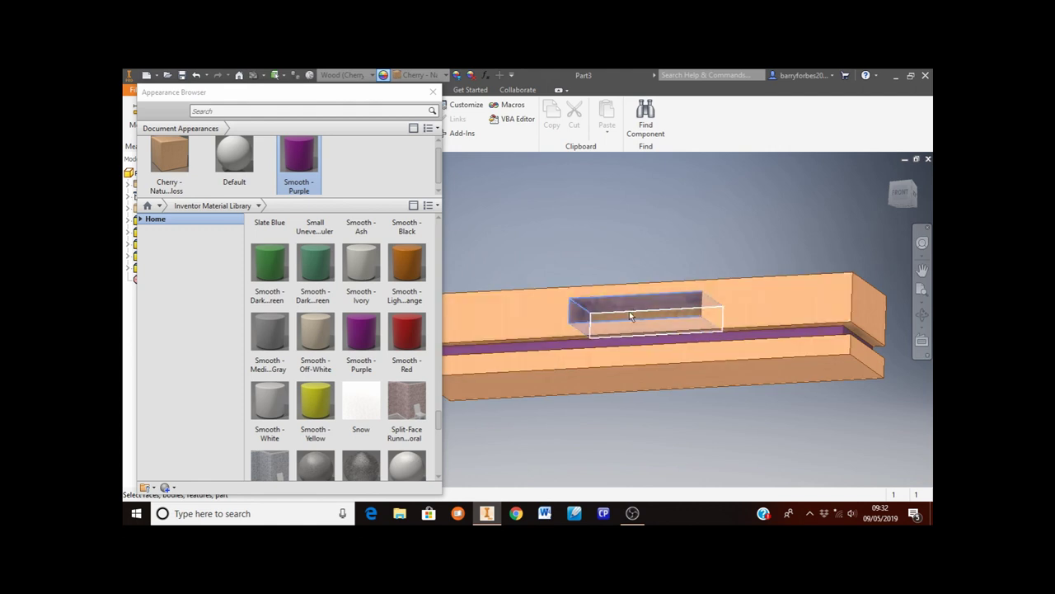
{"action": "middle_click_drag", "start_coordinate": [625, 417], "coordinate": [683, 436], "text": "shift"}
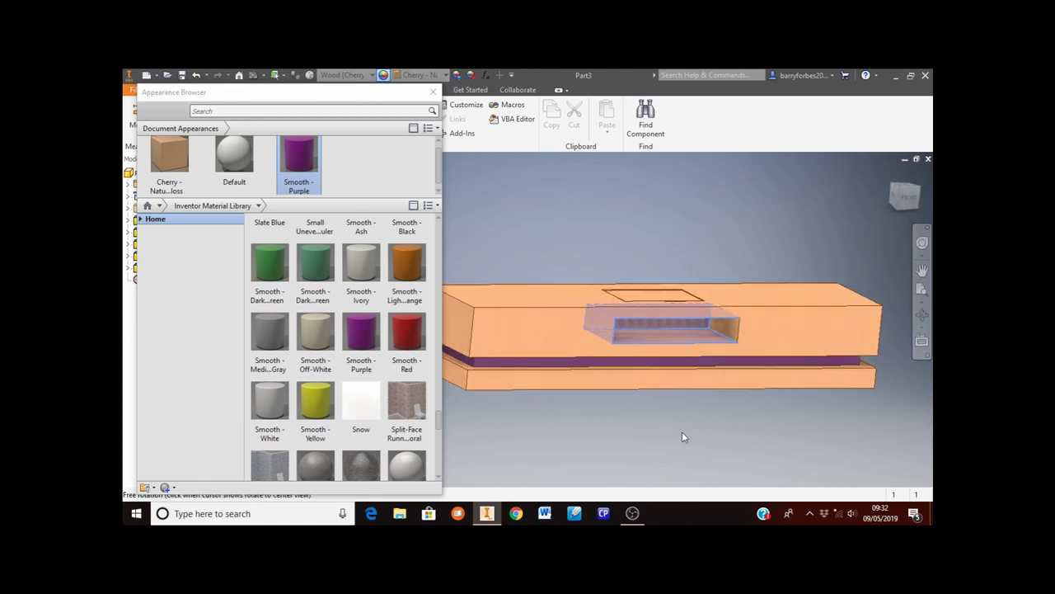
{"action": "middle_click_drag", "start_coordinate": [756, 434], "coordinate": [687, 437], "text": "shift"}
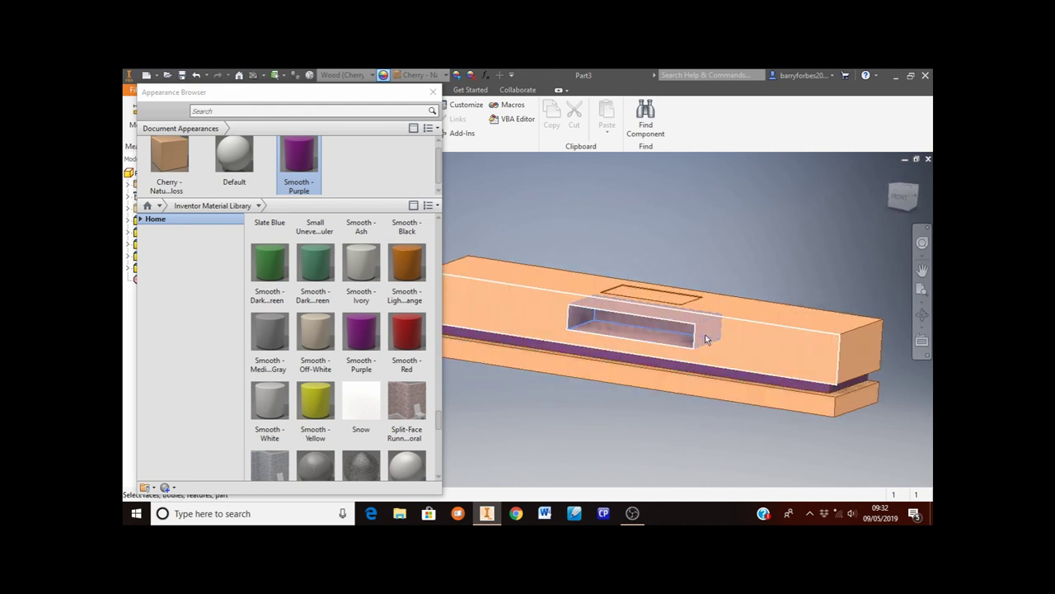
{"action": "mouse_move", "coordinate": [605, 443]}
{"action": "middle_mouse_down", "text": "shift"}
{"action": "mouse_move", "coordinate": [668, 431]}
{"action": "mouse_move", "coordinate": [685, 442]}
{"action": "mouse_move", "coordinate": [608, 432]}
{"action": "mouse_move", "coordinate": [612, 440]}
{"action": "middle_mouse_up", "text": "shift"}
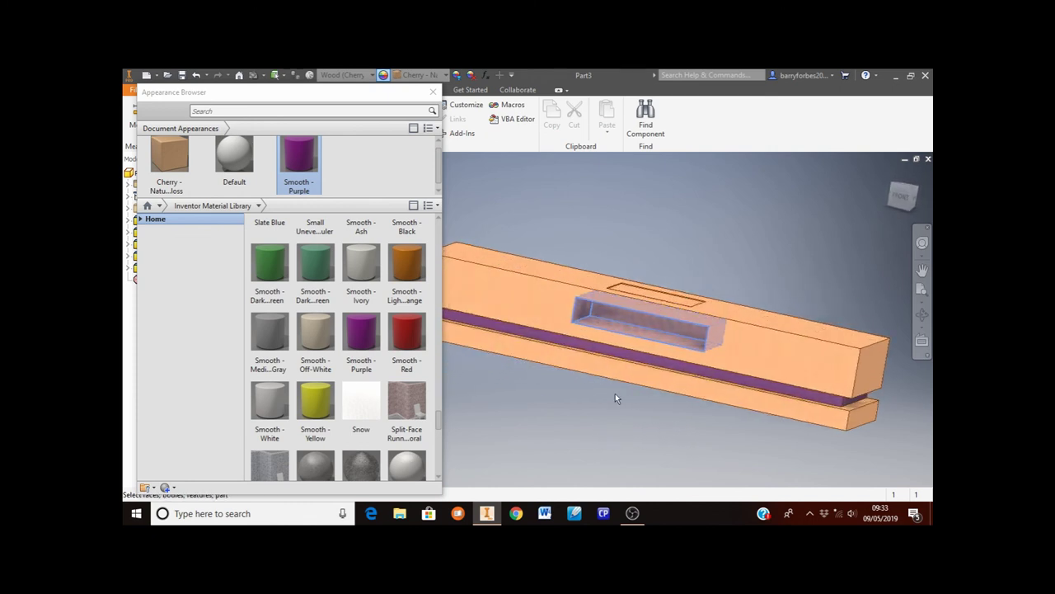
{"action": "left_click", "coordinate": [361, 334]}
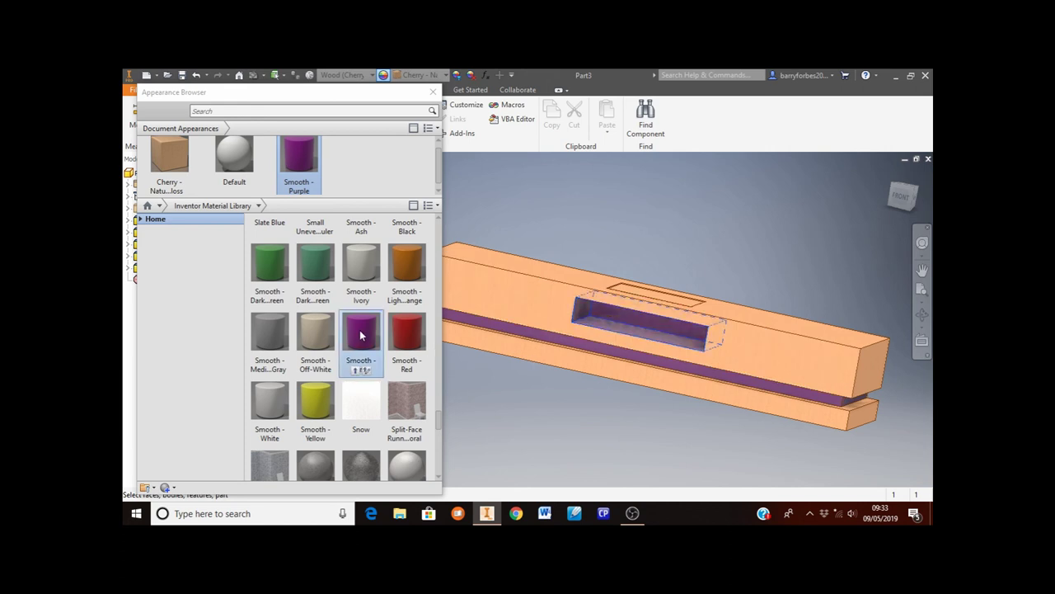
{"action": "double_click", "coordinate": [357, 373]}
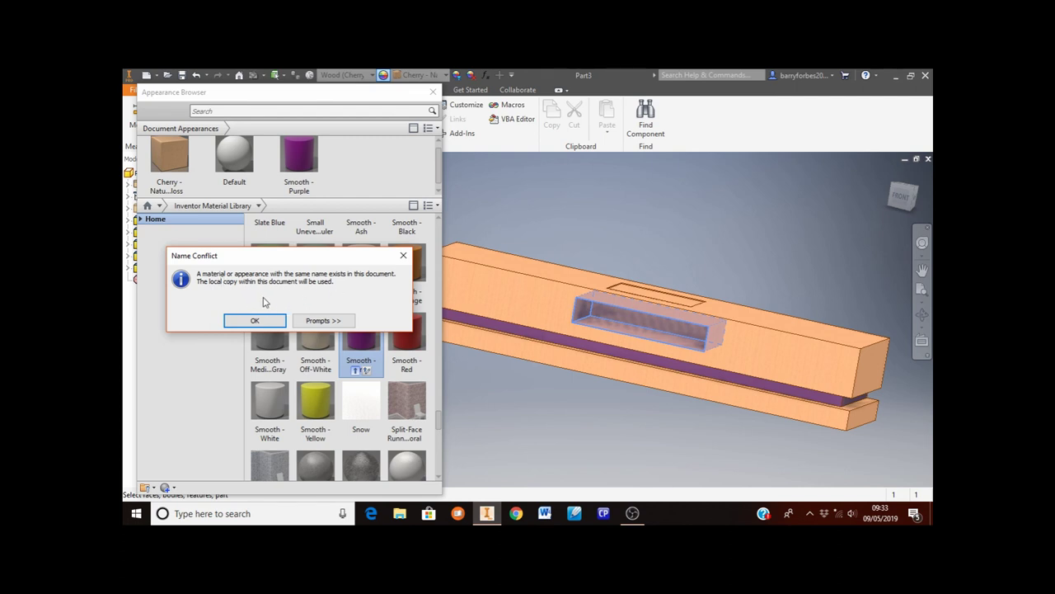
{"action": "left_click", "coordinate": [263, 321]}
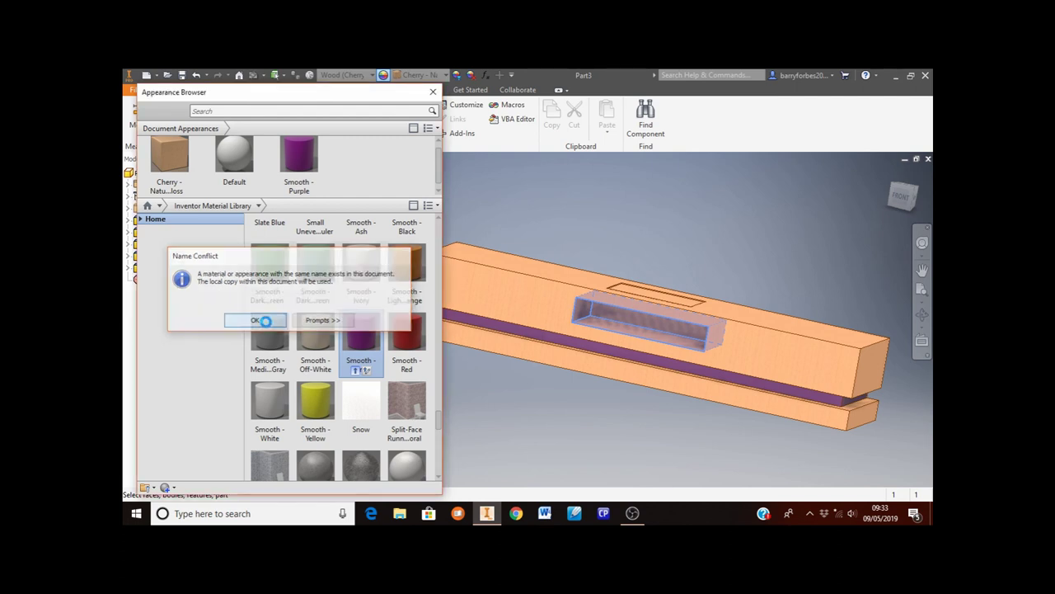
{"action": "left_click", "coordinate": [587, 406]}
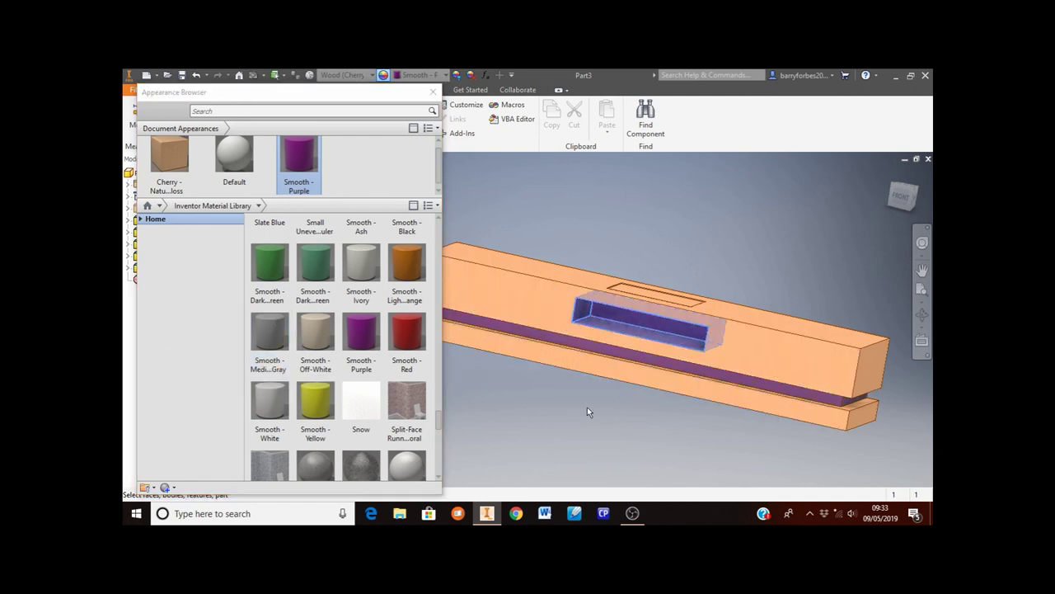
{"action": "mouse_move", "coordinate": [572, 453]}
{"action": "middle_mouse_down", "text": "shift"}
{"action": "mouse_move", "coordinate": [542, 423]}
{"action": "mouse_move", "coordinate": [572, 461]}
{"action": "mouse_move", "coordinate": [557, 459]}
{"action": "middle_mouse_up", "text": "shift"}
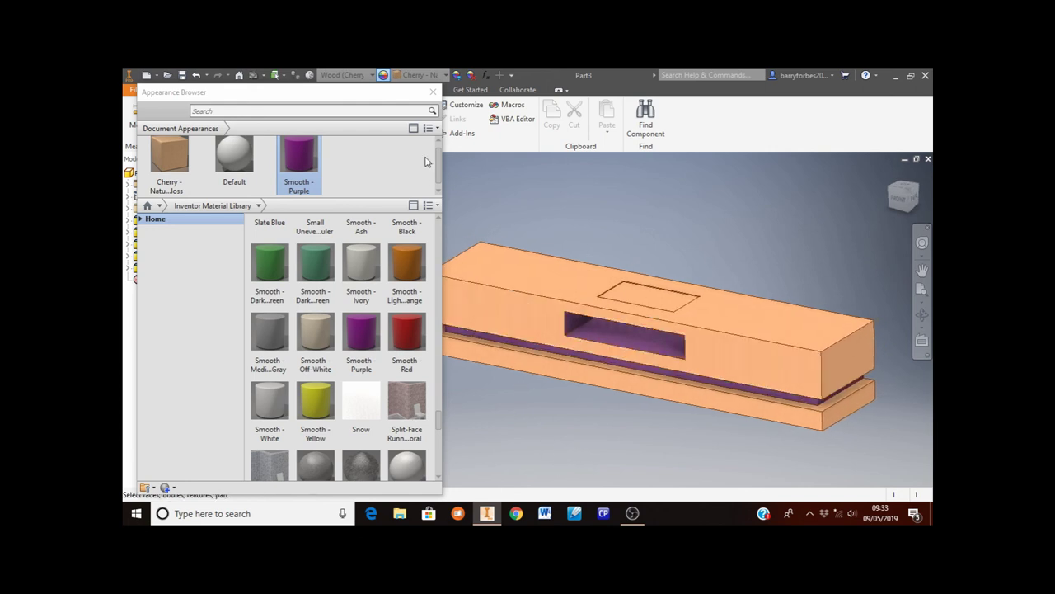
{"action": "left_click", "coordinate": [434, 93]}
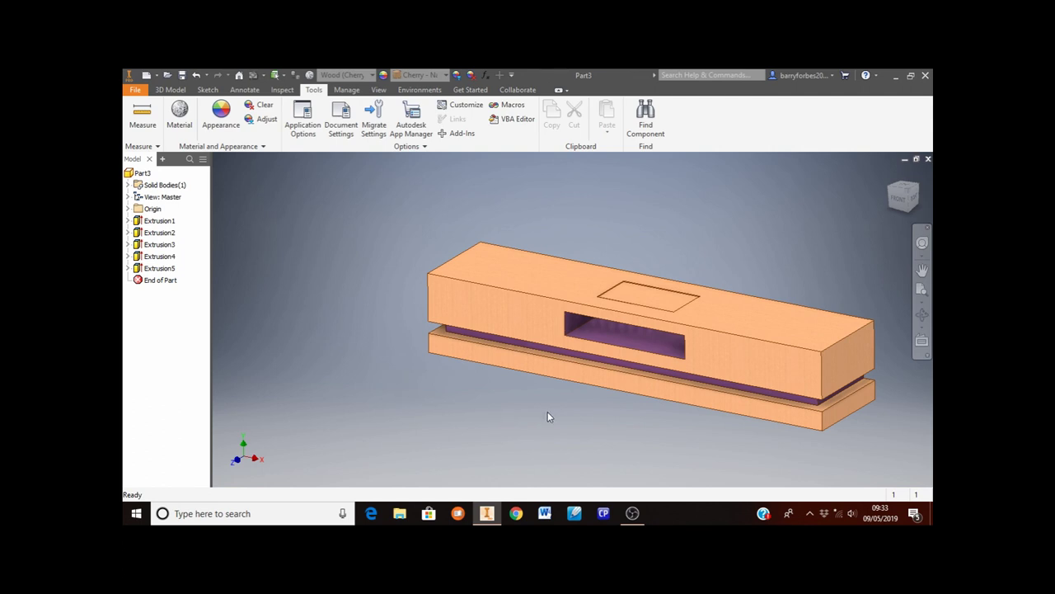
Step: Start saving the part under Save As and show the available save locations
{"action": "middle_click_drag", "start_coordinate": [597, 422], "coordinate": [553, 401]}
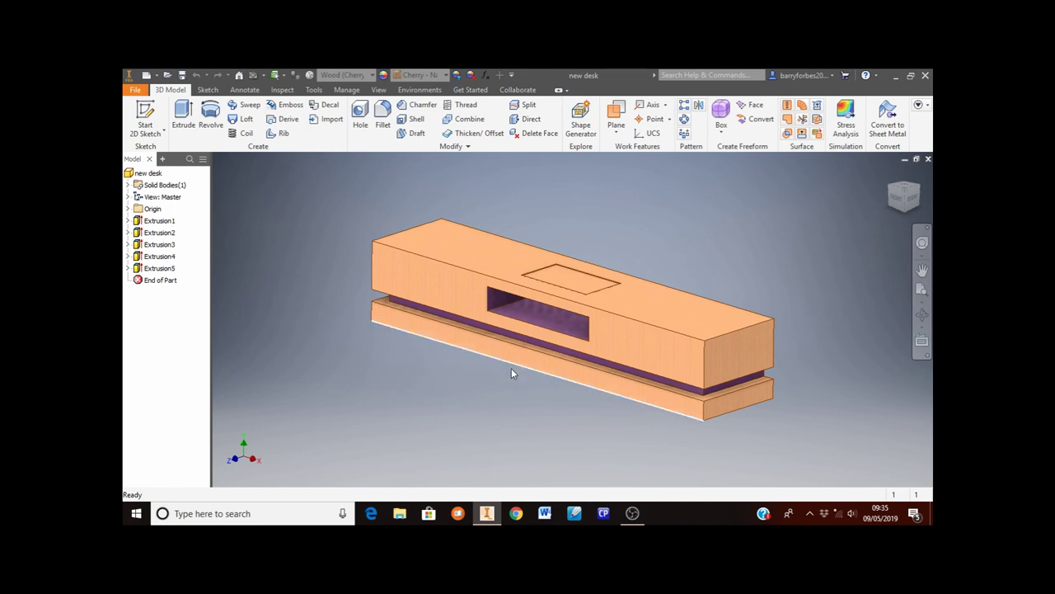
{"action": "left_click", "coordinate": [136, 91]}
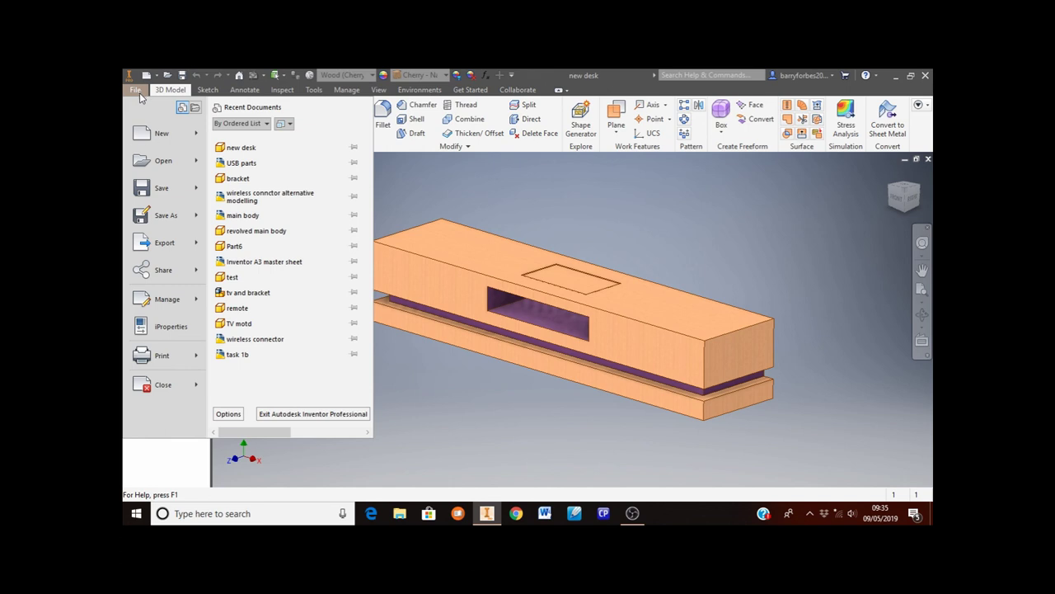
{"action": "left_click", "coordinate": [165, 216]}
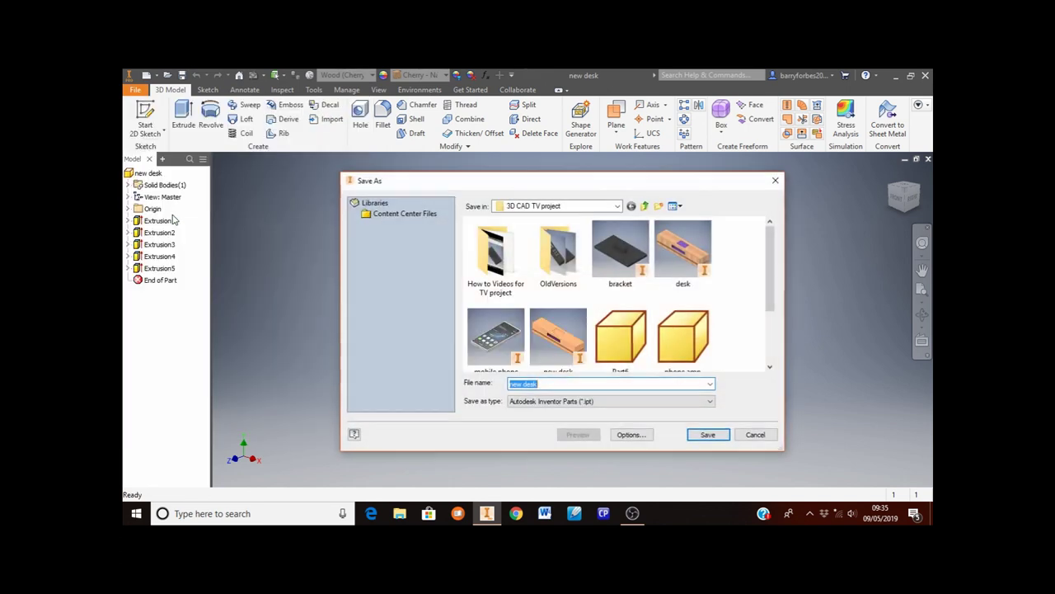
{"action": "left_click", "coordinate": [617, 207]}
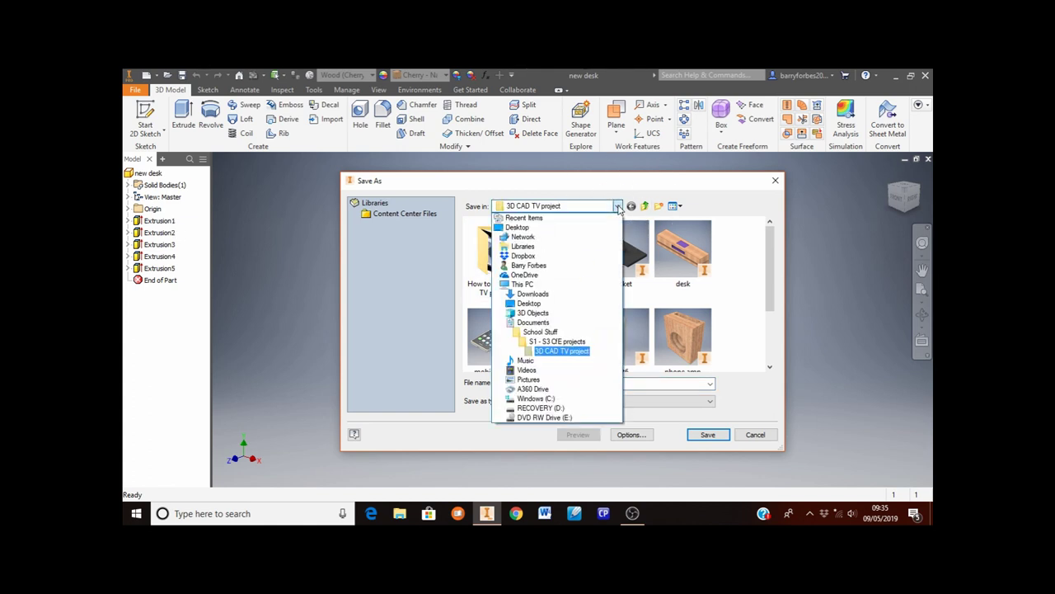